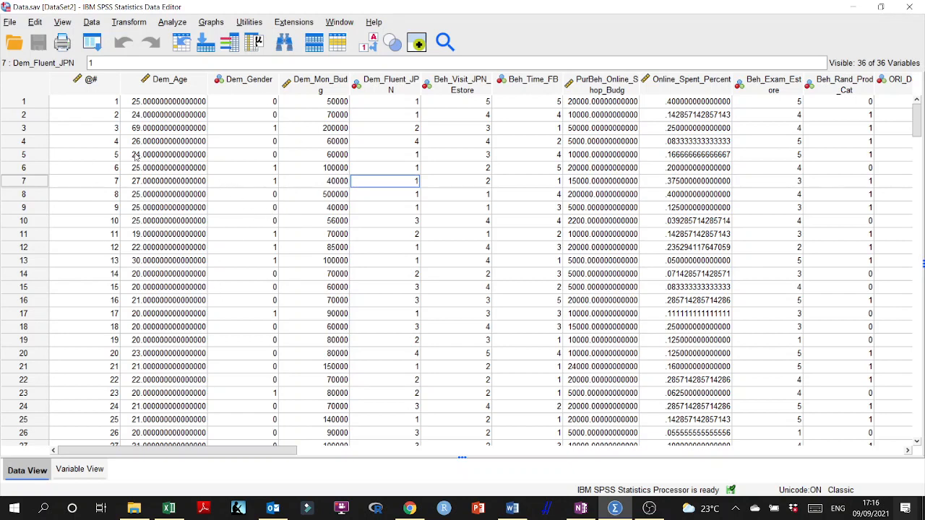
click(9, 22)
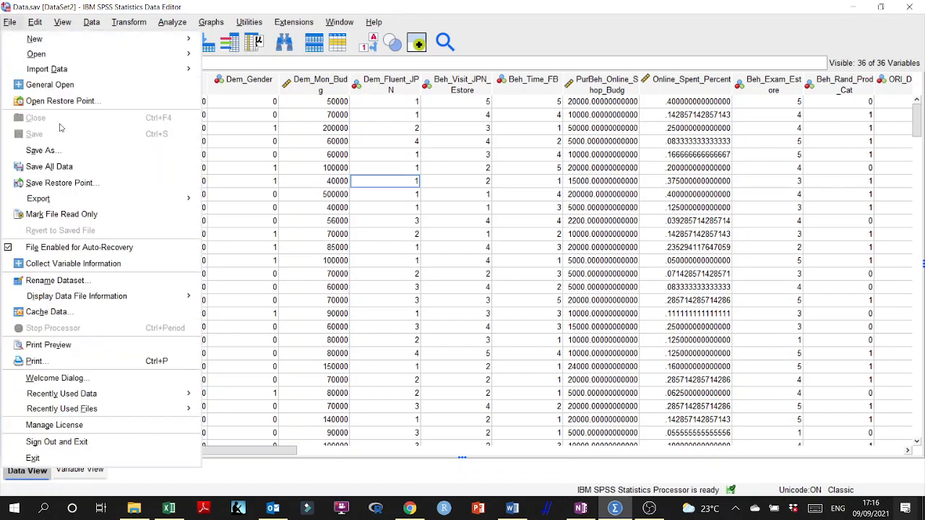
click(63, 153)
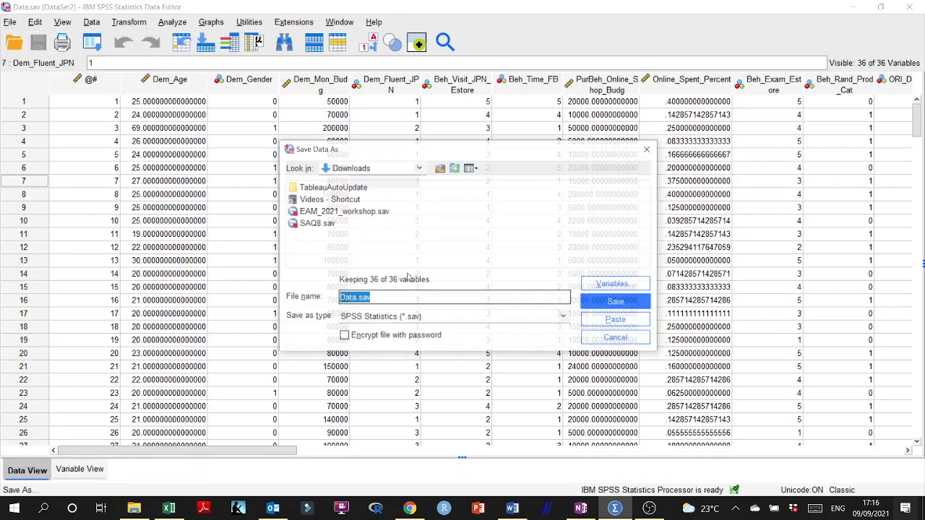
click(649, 149)
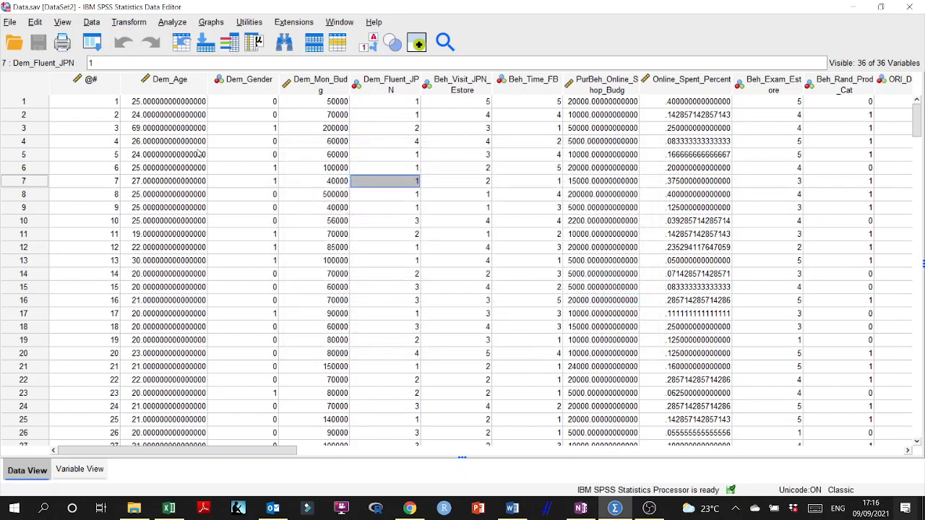
click(257, 197)
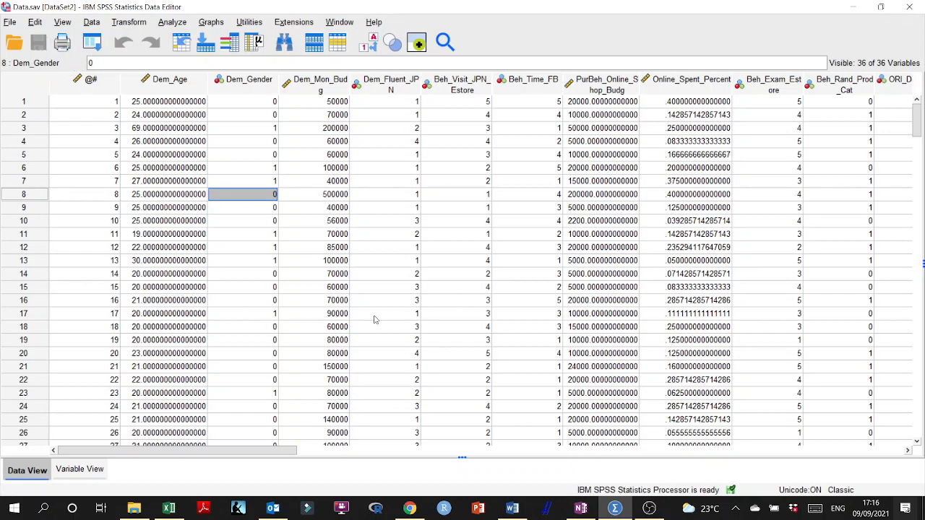
- Switch to the OneNote protocol, review the Exploratory Factor Analysis section and its Spearman correlation example, and return to SPSS
click(581, 508)
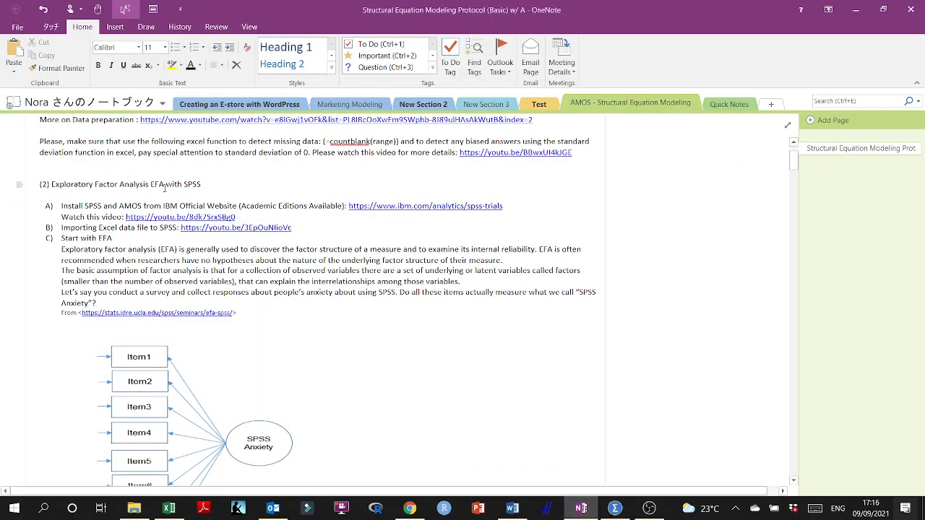
scroll(164, 188, down, 1)
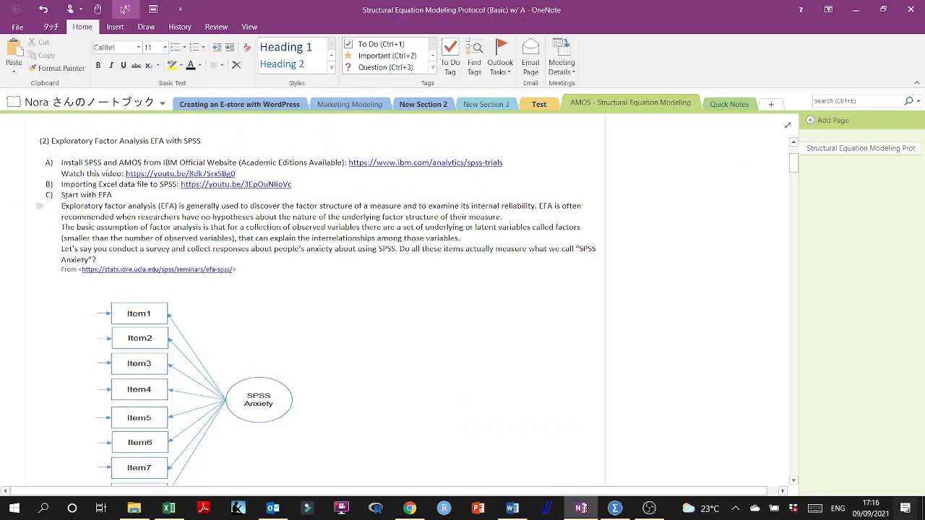
scroll(65, 206, down, 10)
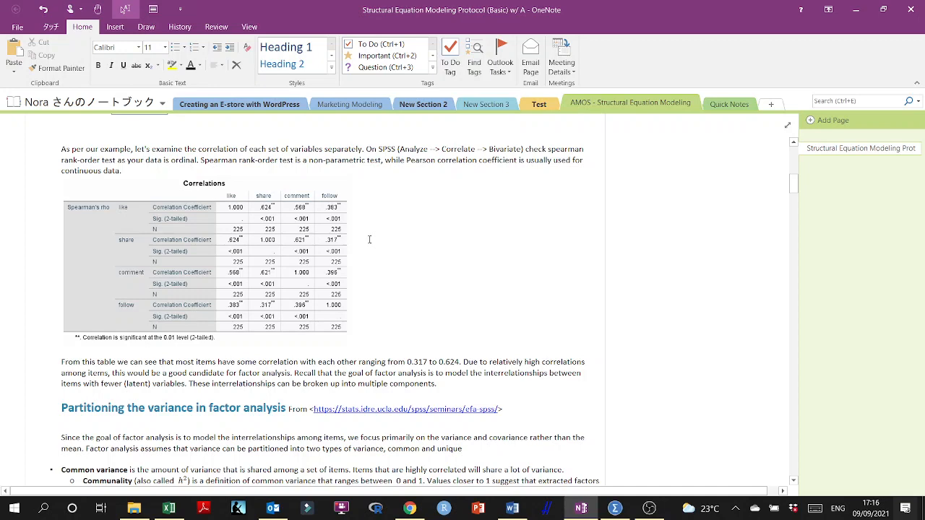
click(862, 9)
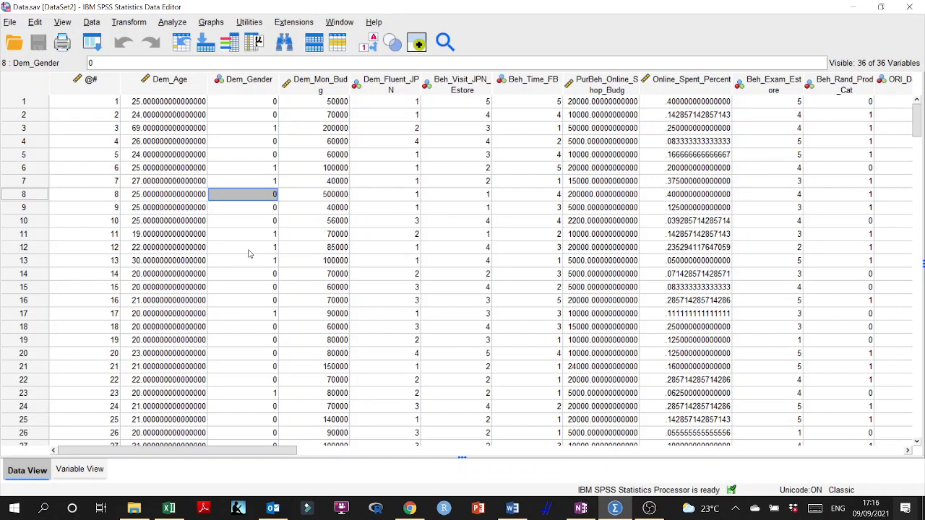
- Start a bivariate correlation analysis and turn off the Pearson coefficient so that only Spearman is computed
click(172, 23)
click(174, 22)
click(174, 22)
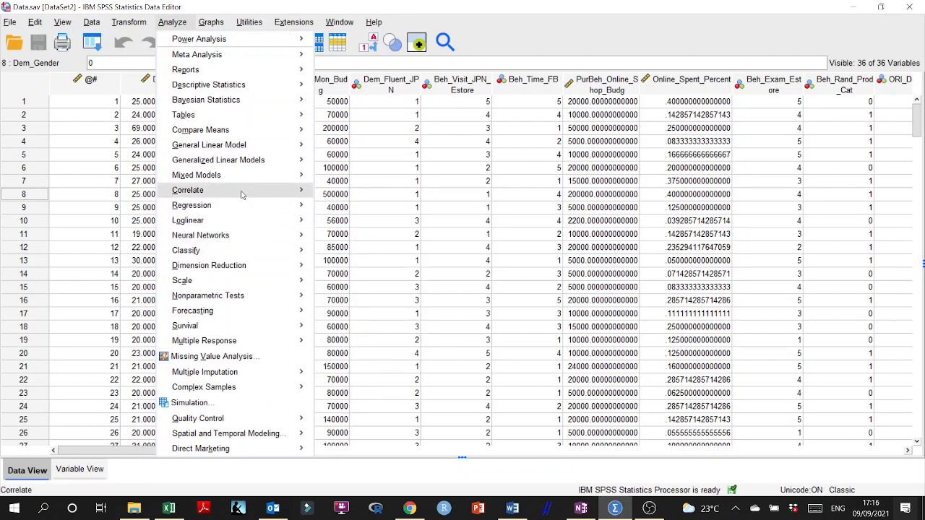
mouse_move(244, 193)
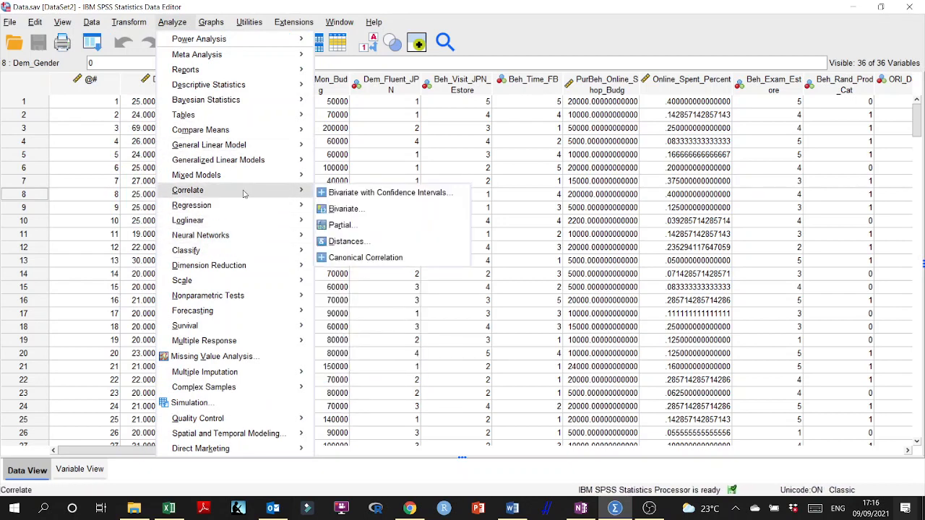
click(364, 212)
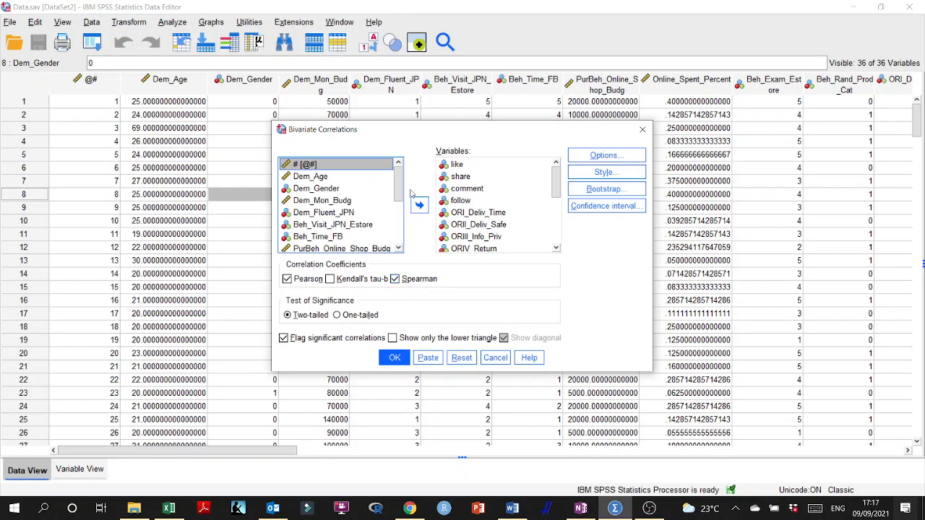
click(288, 280)
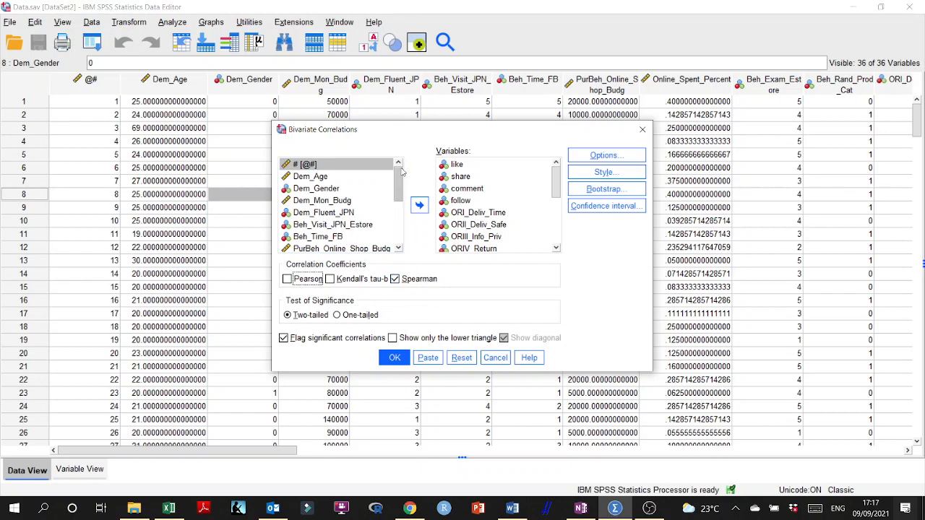
- Remove ORI_Deliv_Time through TCIV_No_Site from the analysis variables and run the Spearman correlation for like, share, comment and follow
drag(557, 177, 557, 227)
click(477, 214)
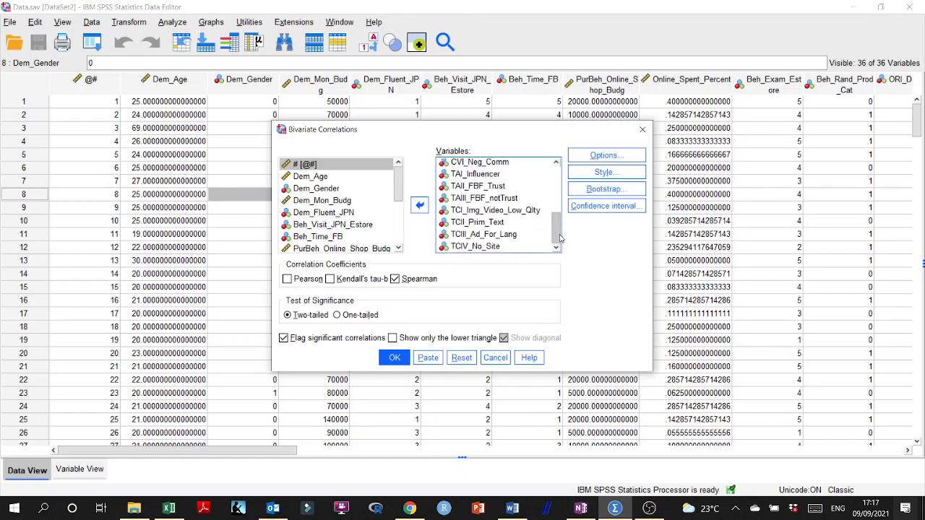
shift+click(497, 247)
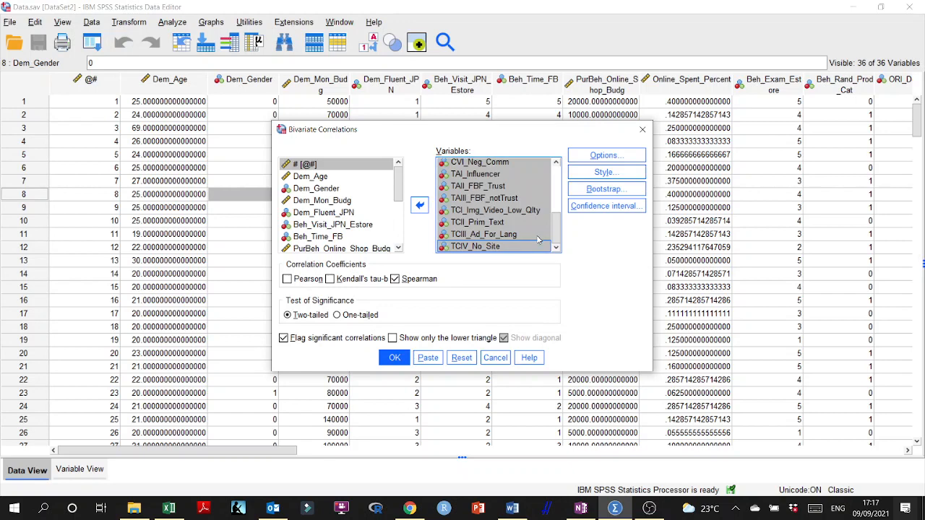
click(422, 205)
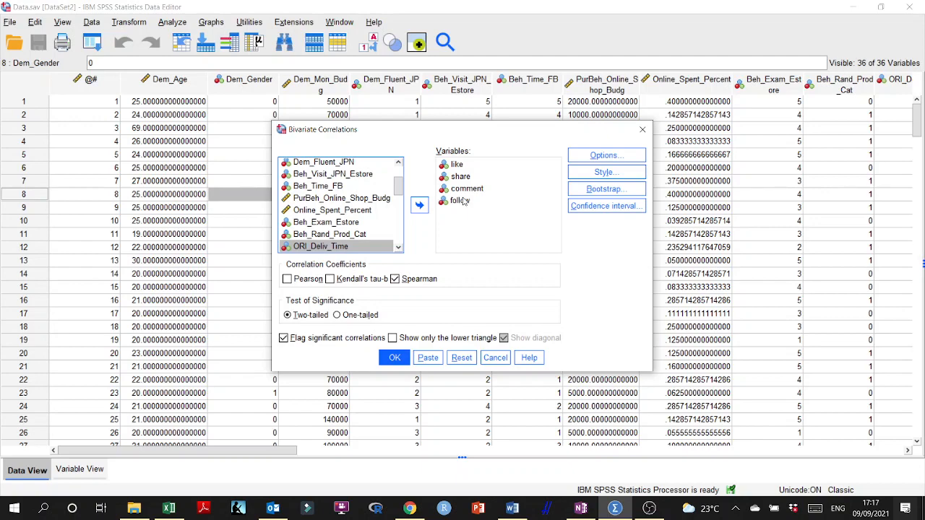
click(394, 357)
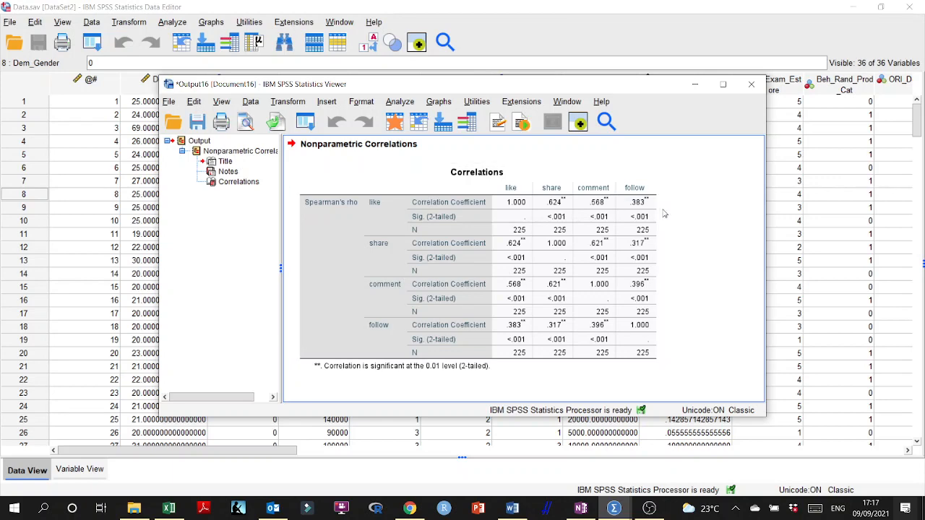
- Reopen the bivariate correlation setup from the data window and remove like, share, comment and follow from the analysis variables
click(444, 9)
click(174, 22)
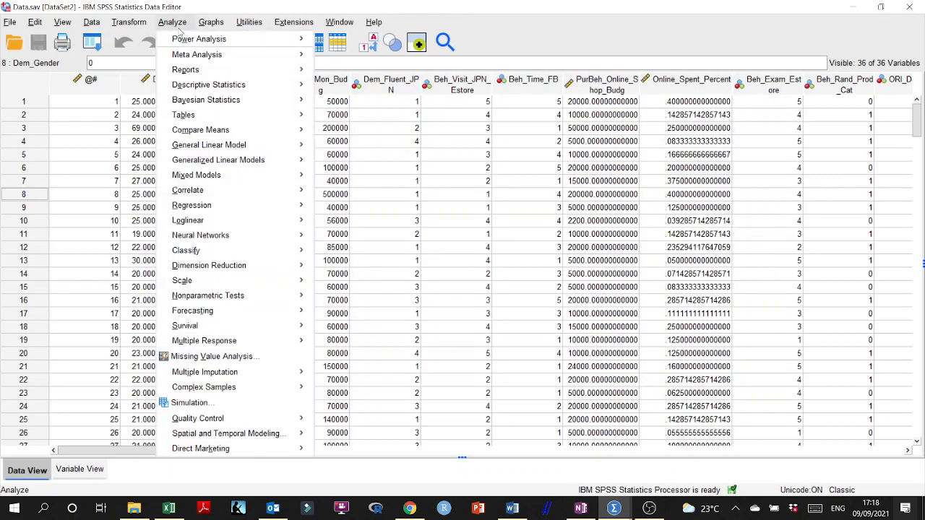
mouse_move(217, 190)
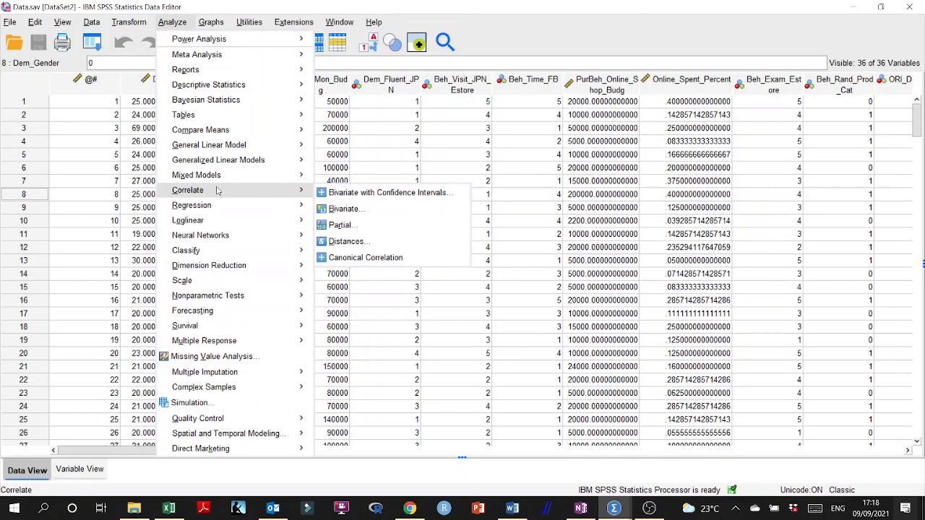
click(344, 209)
click(466, 164)
shift+click(463, 203)
click(419, 206)
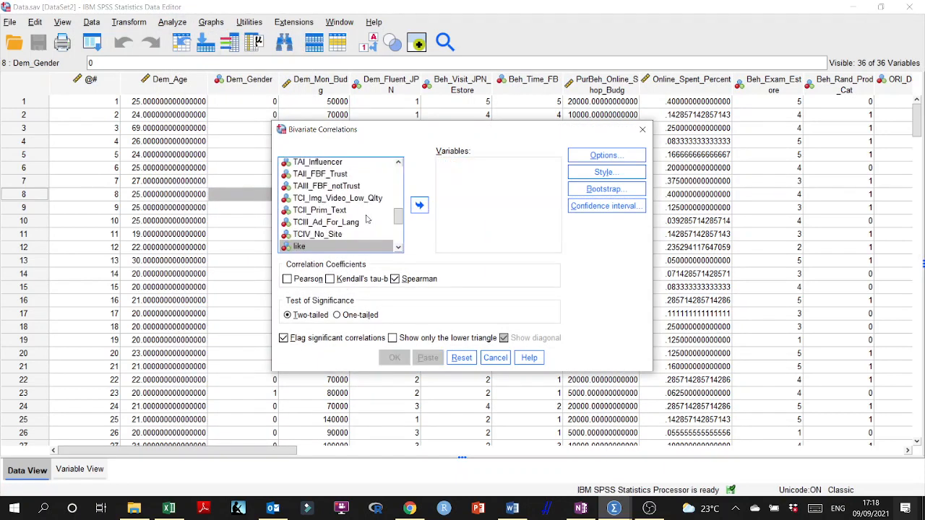
- Add ORI_Deliv_Time, ORII_Deliv_Safe, ORIII_Info_Priv and ORIV_Return as analysis variables and run the Spearman correlation
mouse_move(398, 217)
mouse_down()
mouse_move(397, 190)
mouse_move(397, 202)
mouse_up()
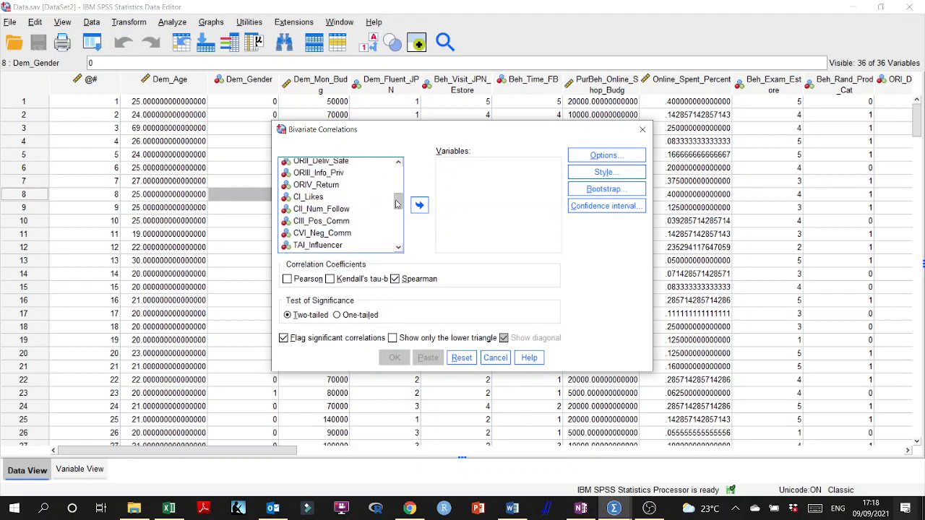
scroll(320, 190, up, 1)
click(332, 179)
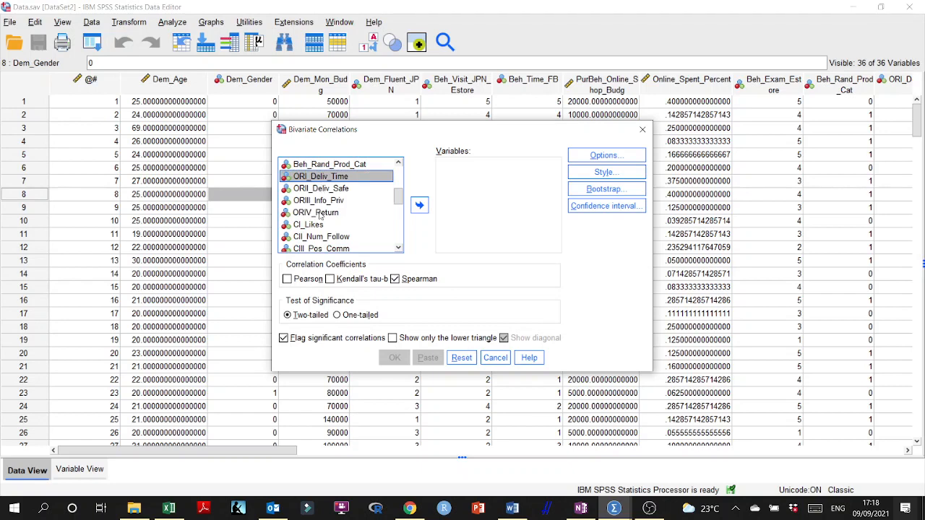
shift+click(319, 214)
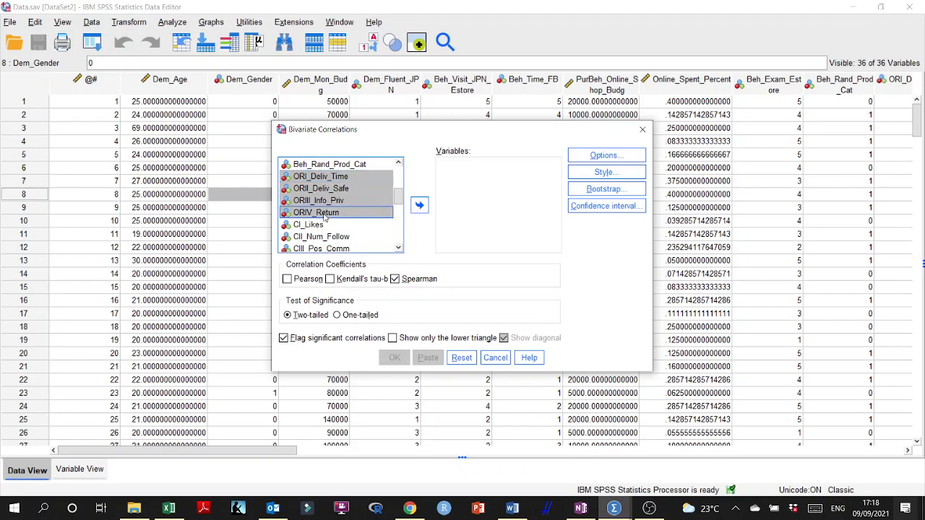
click(419, 205)
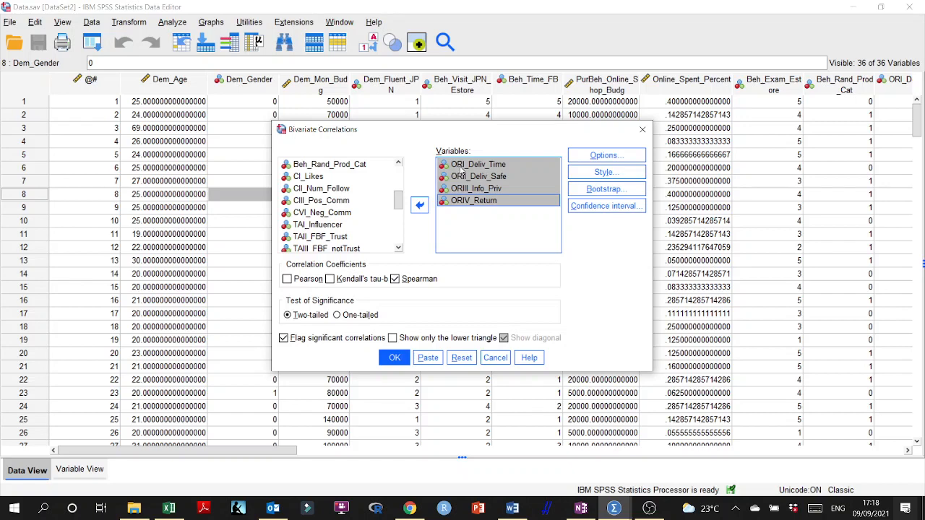
click(403, 360)
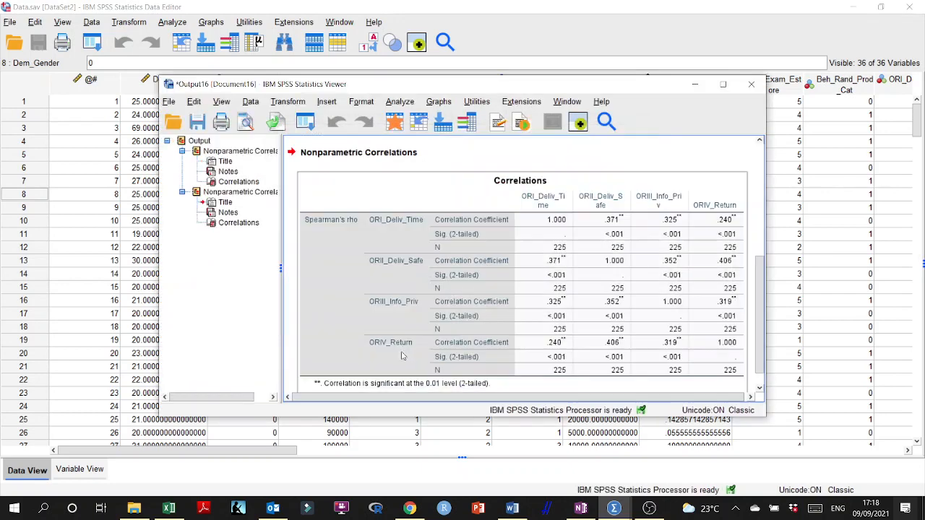
- Review the correlation table for the four ORI variables and close the output viewer
scroll(467, 279, down, 1)
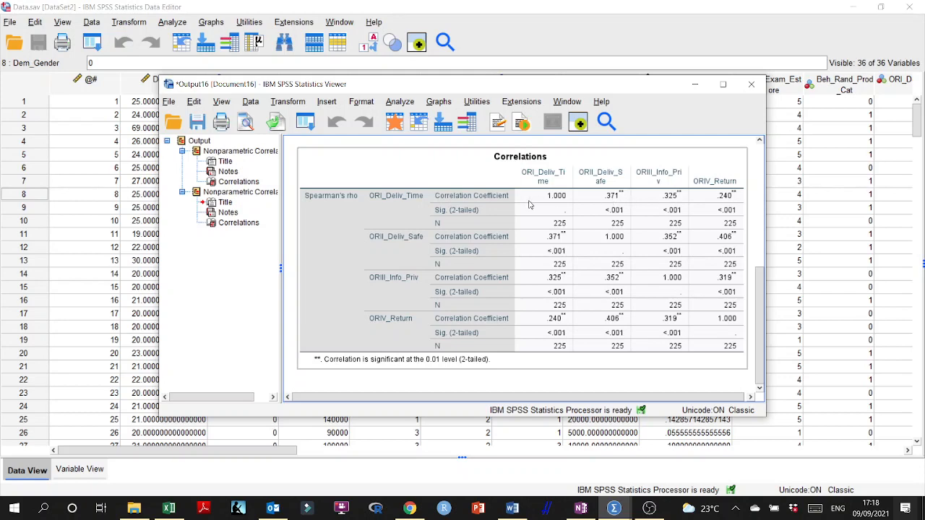
click(752, 84)
click(463, 269)
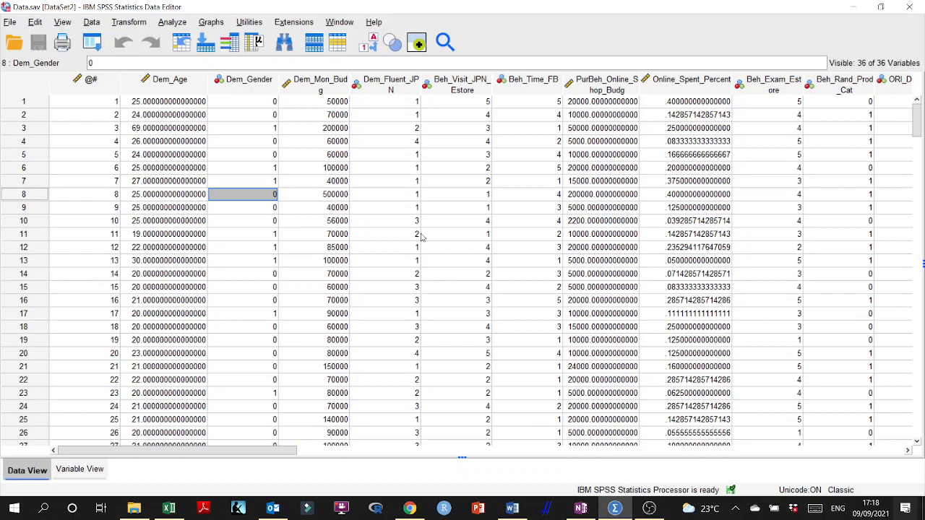
- Open the factor analysis setup and clear its analysis variables, from ORI_Deliv_Time through follow
click(174, 23)
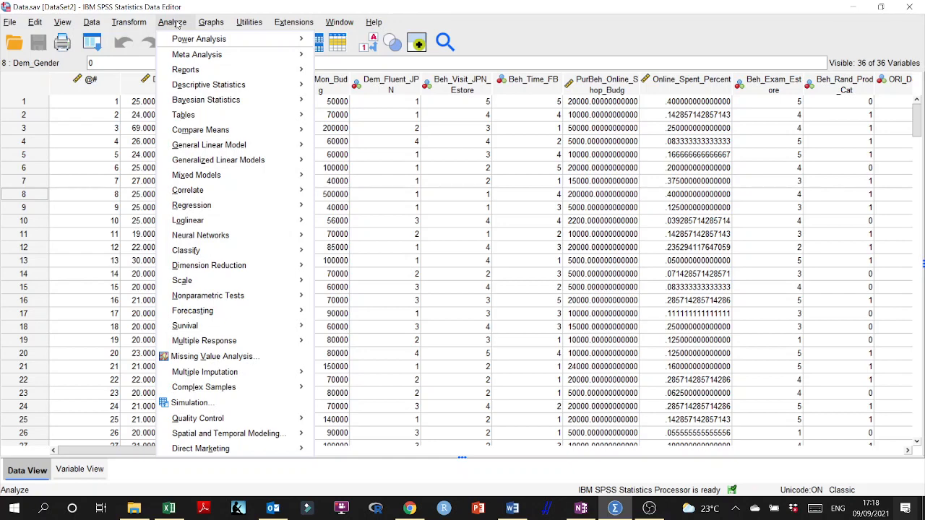
mouse_move(226, 268)
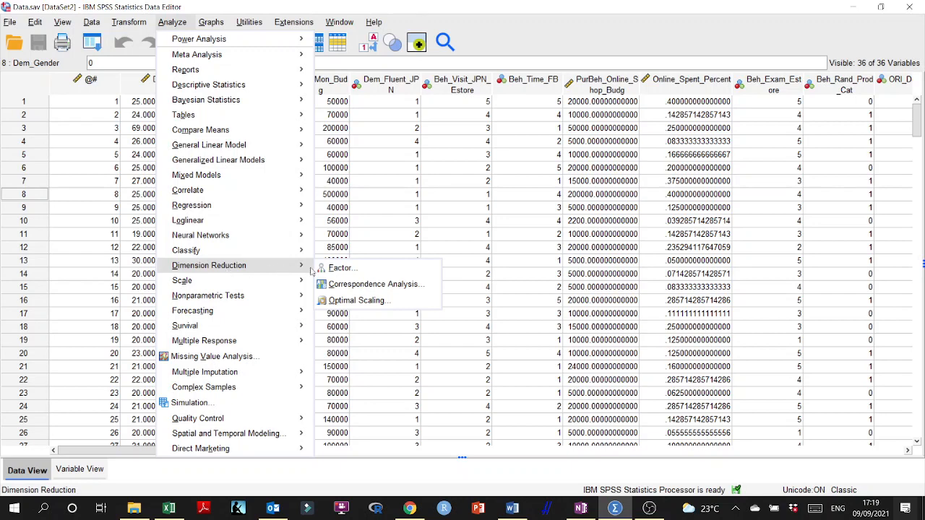
click(340, 268)
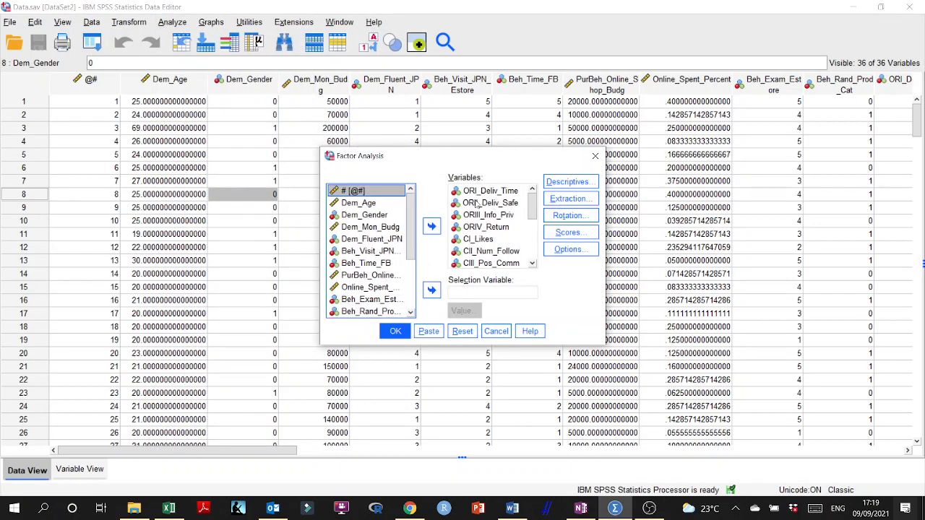
click(498, 193)
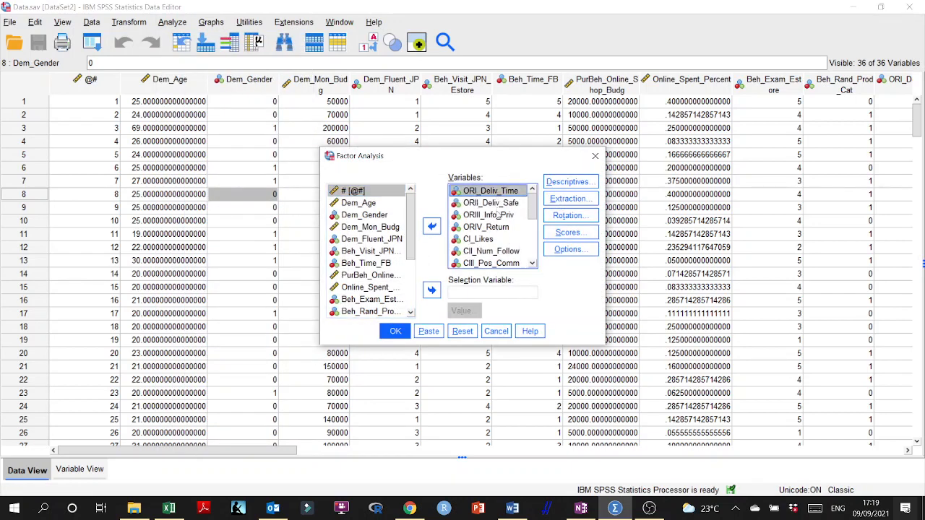
scroll(532, 207, down, 5)
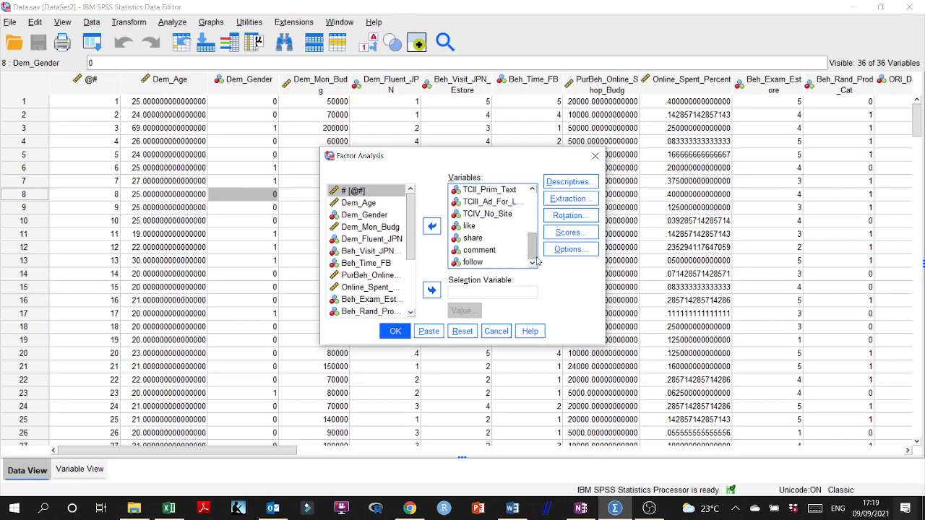
shift+click(484, 263)
click(432, 227)
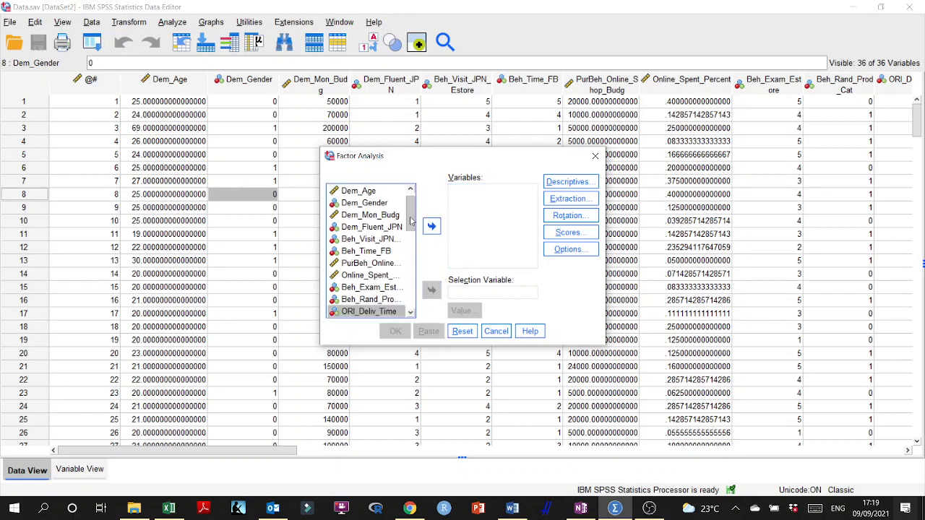
- Add all items from ORI_Deliv_Time through follow as the factor analysis variables
drag(413, 213, 417, 240)
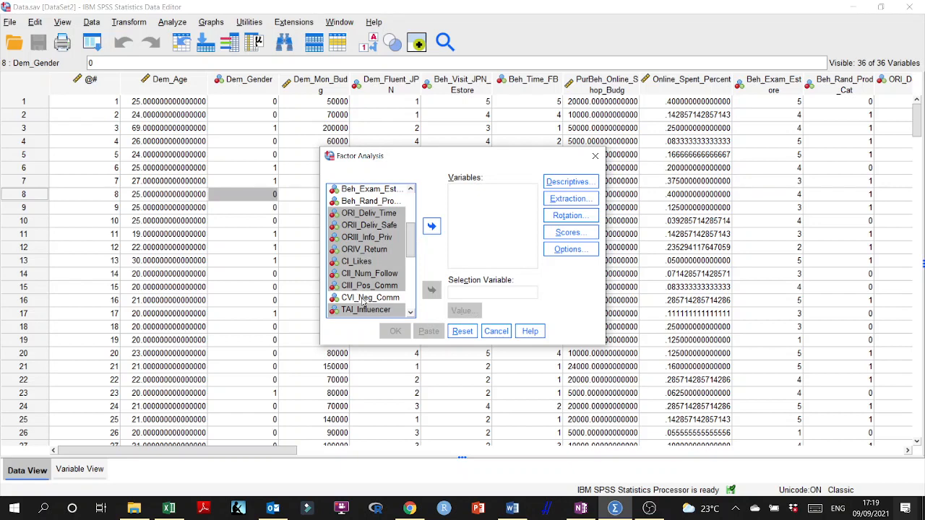
click(363, 214)
drag(411, 246, 413, 289)
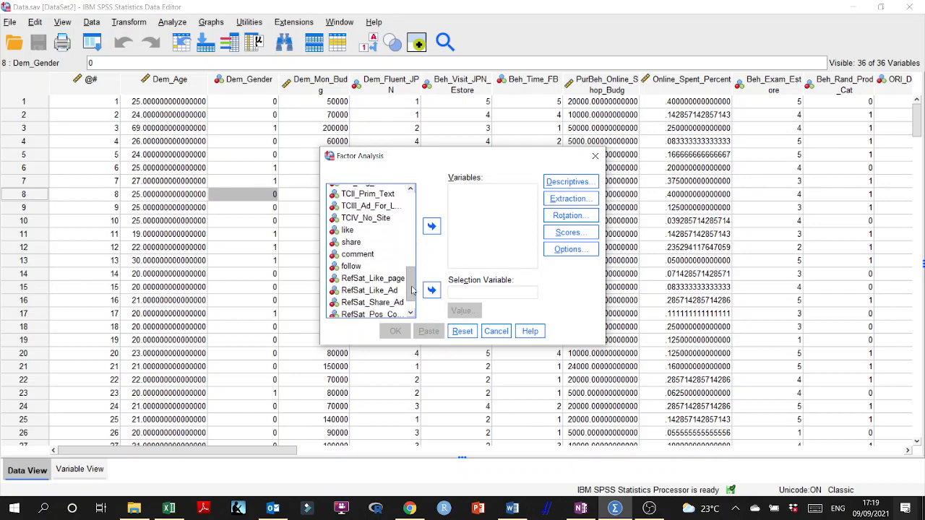
shift+click(353, 268)
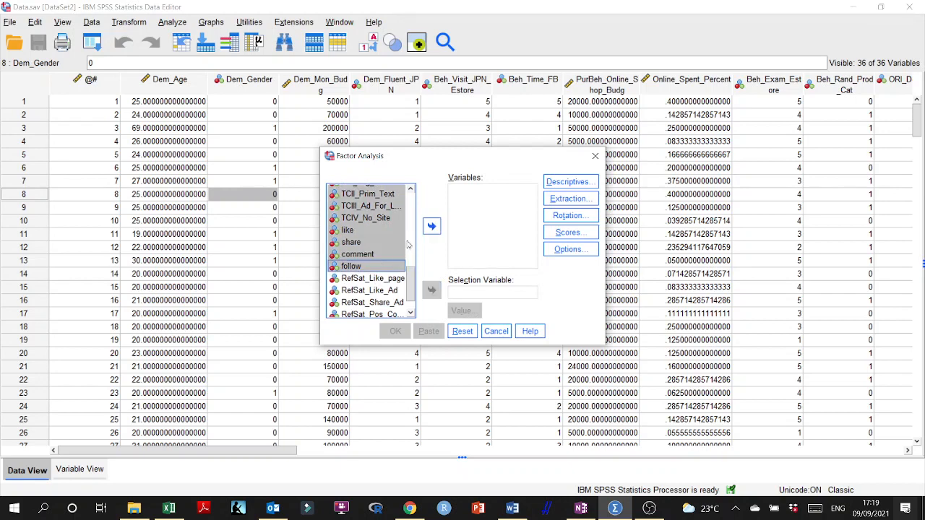
drag(409, 283, 409, 247)
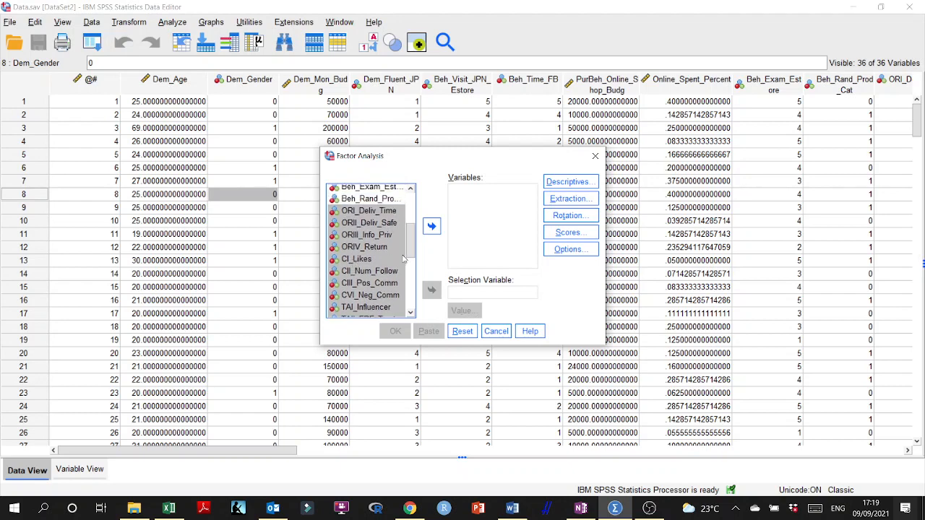
scroll(404, 261, down, 2)
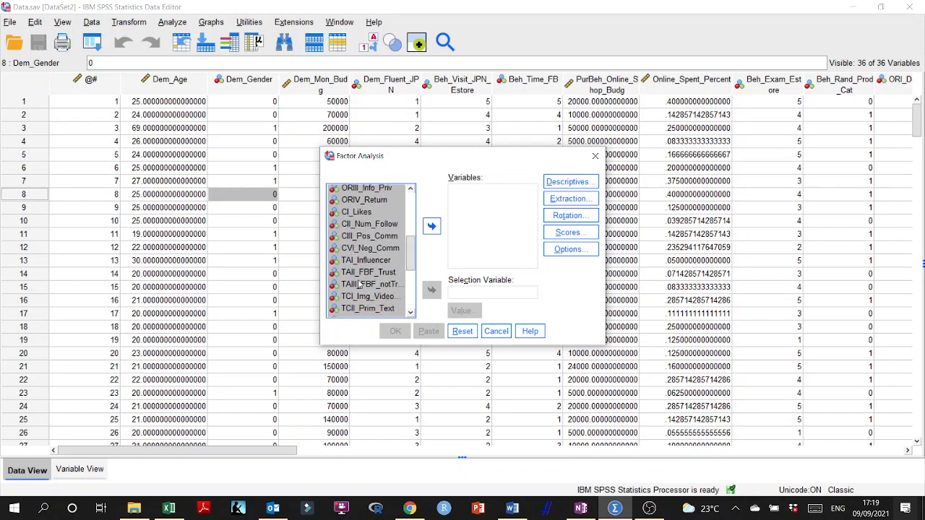
drag(408, 261, 416, 283)
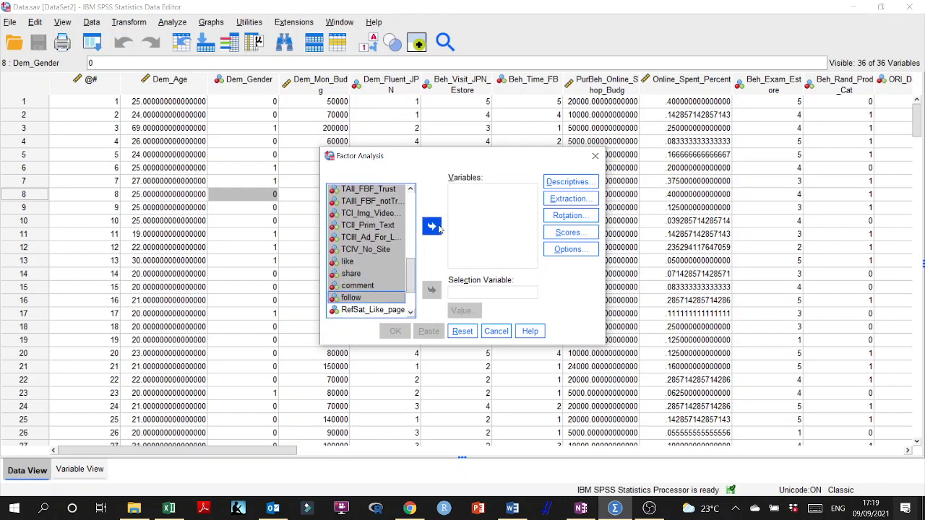
click(432, 225)
- Configure the factor descriptives with initial solution, reproduced matrix and KMO and Bartlett's test of sphericity, leaving univariate descriptives off
click(567, 182)
click(398, 202)
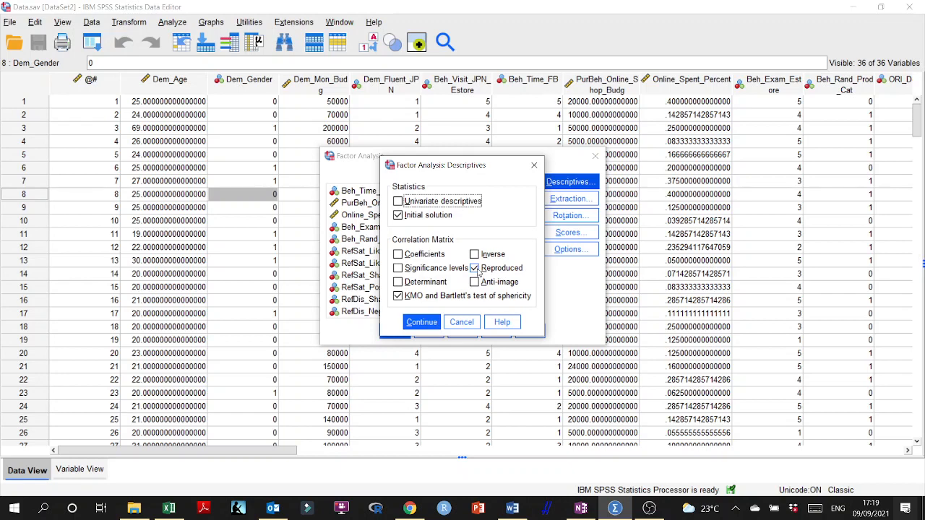
click(421, 322)
- Set extraction to principal components on the correlation matrix, based on eigenvalues greater than 1
click(571, 198)
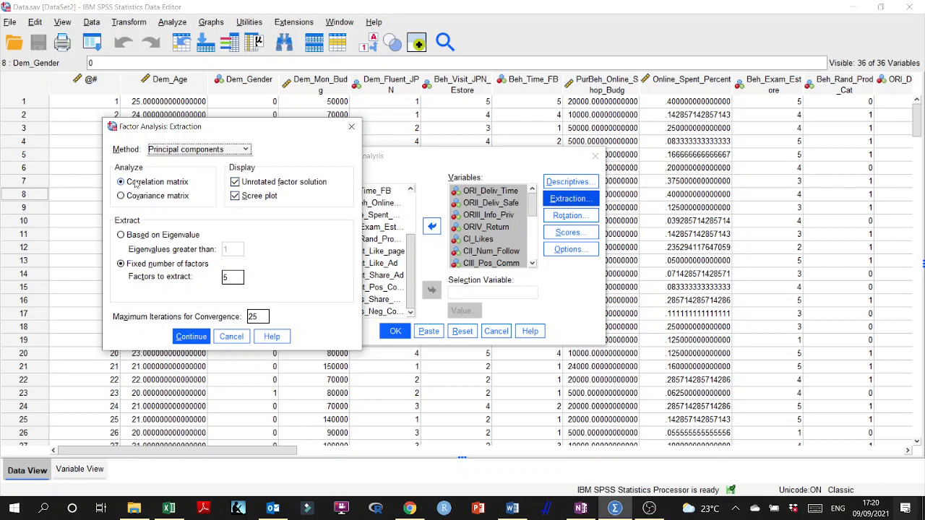
click(247, 149)
click(233, 165)
click(127, 236)
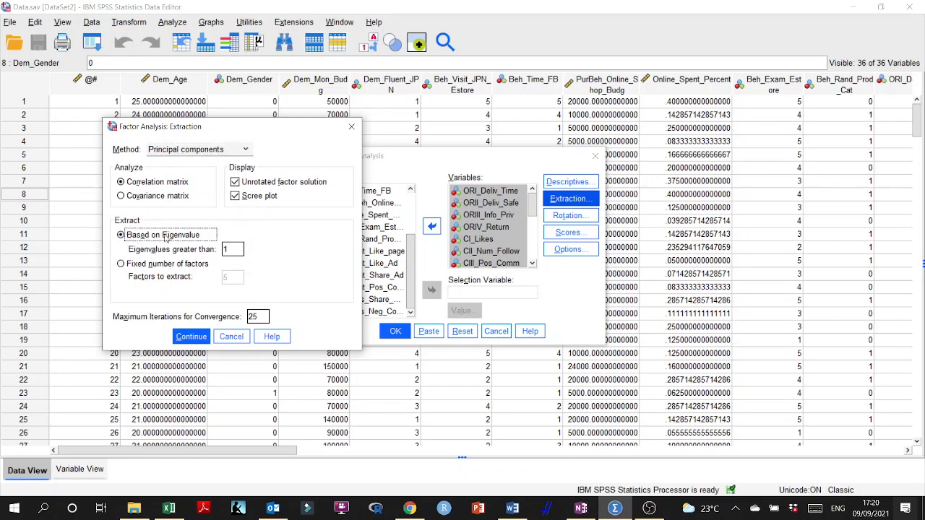
click(190, 337)
- Set a Promax rotation with kappa 4 and leave the factor scores unsaved
click(568, 215)
click(483, 226)
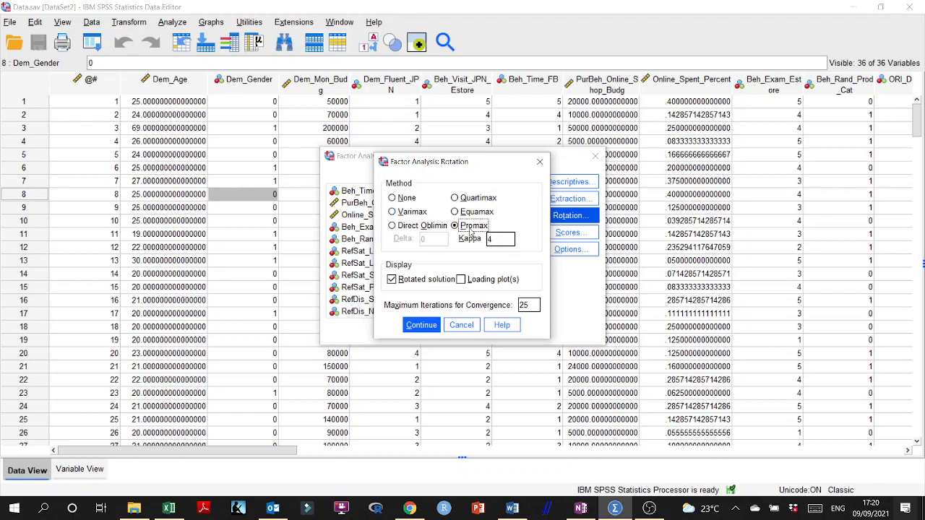
click(422, 324)
click(561, 236)
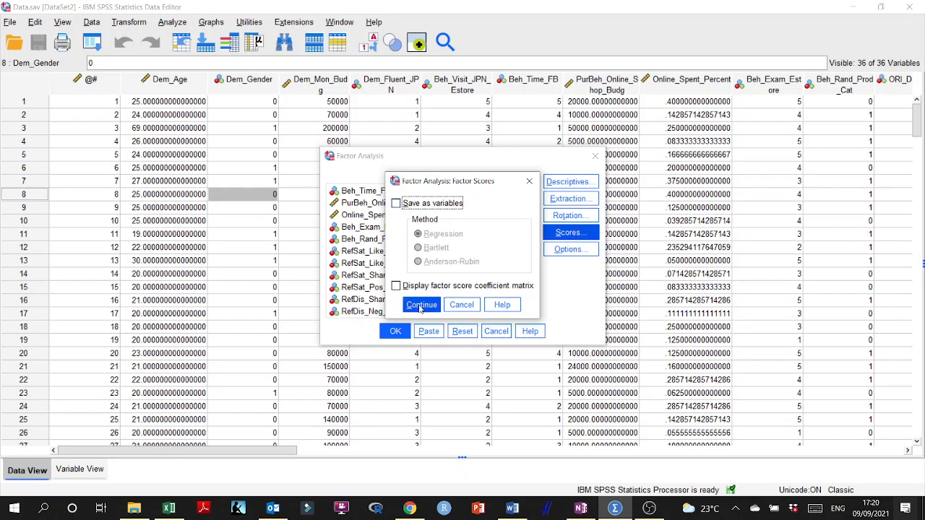
click(421, 305)
- Keep coefficients below .3 suppressed in the factor options, and run the analysis with its output viewer maximized
click(568, 249)
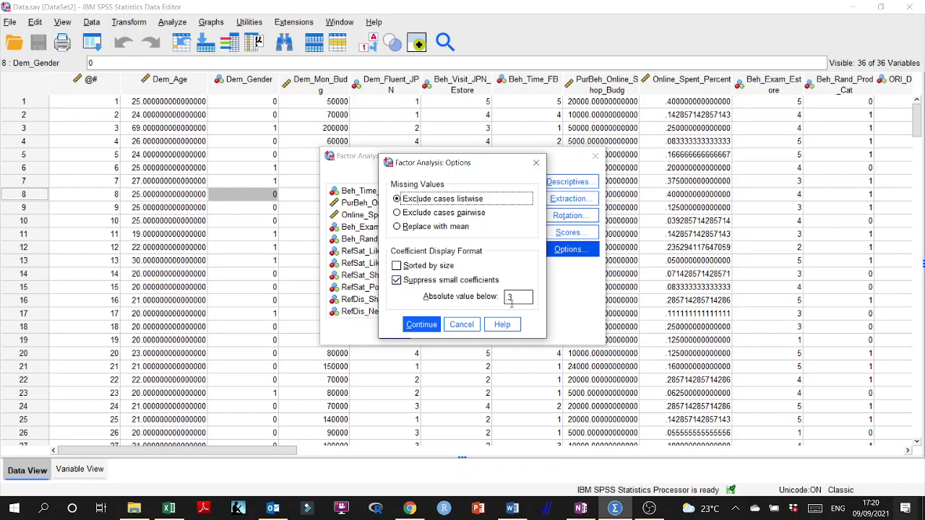
click(429, 329)
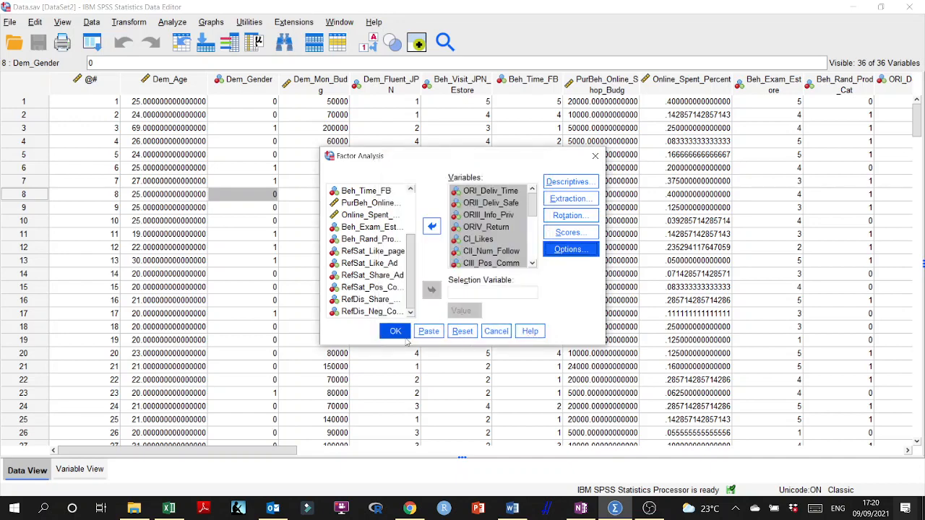
click(396, 332)
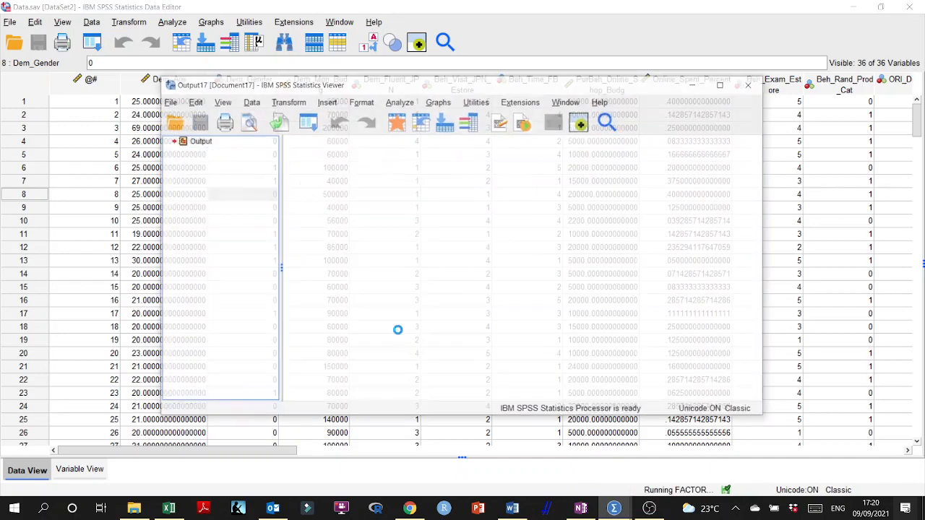
click(722, 86)
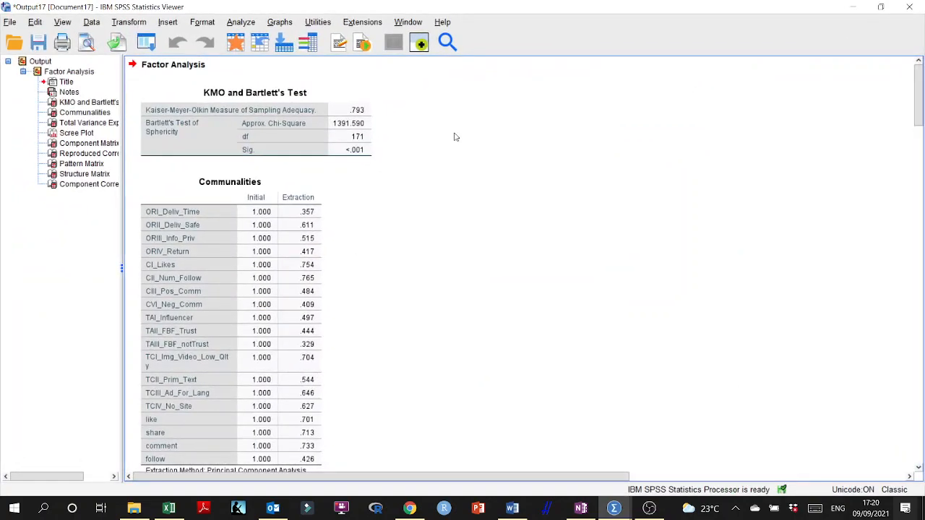
- Switch to the OneNote protocol page and bold "Specific variance" in the section on partitioning the variance
click(581, 508)
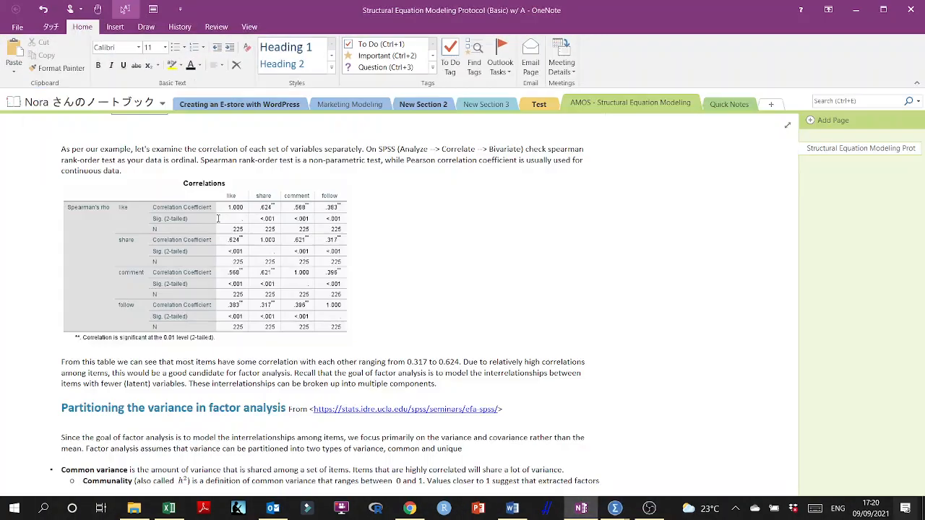
scroll(231, 230, down, 4)
scroll(232, 230, down, 4)
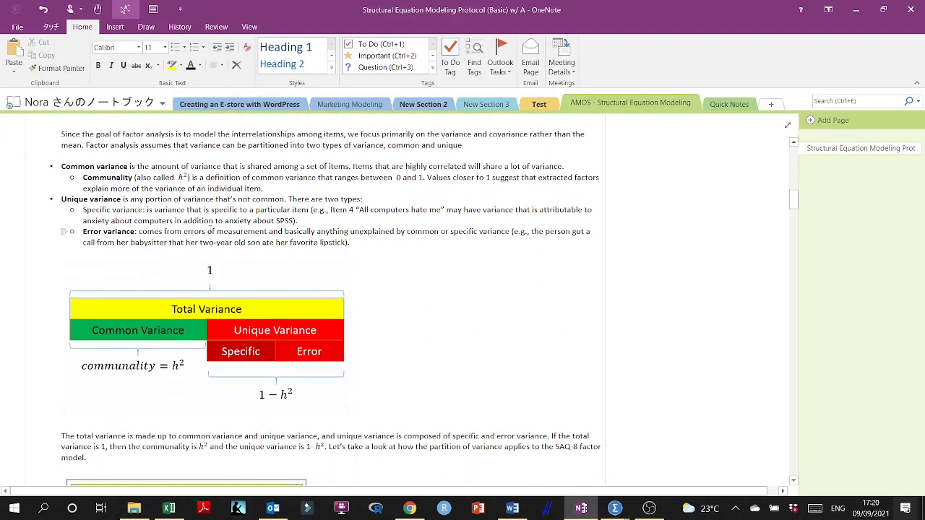
scroll(91, 181, up, 3)
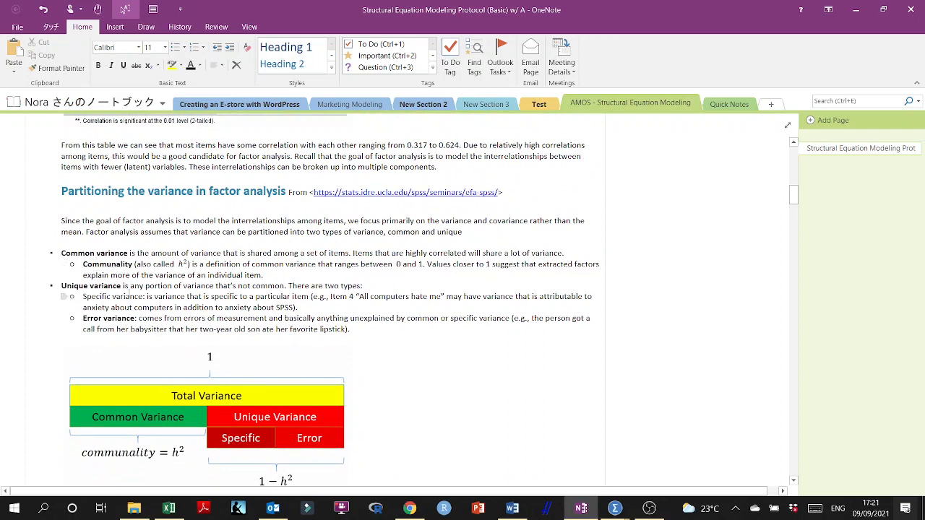
drag(83, 297, 140, 297)
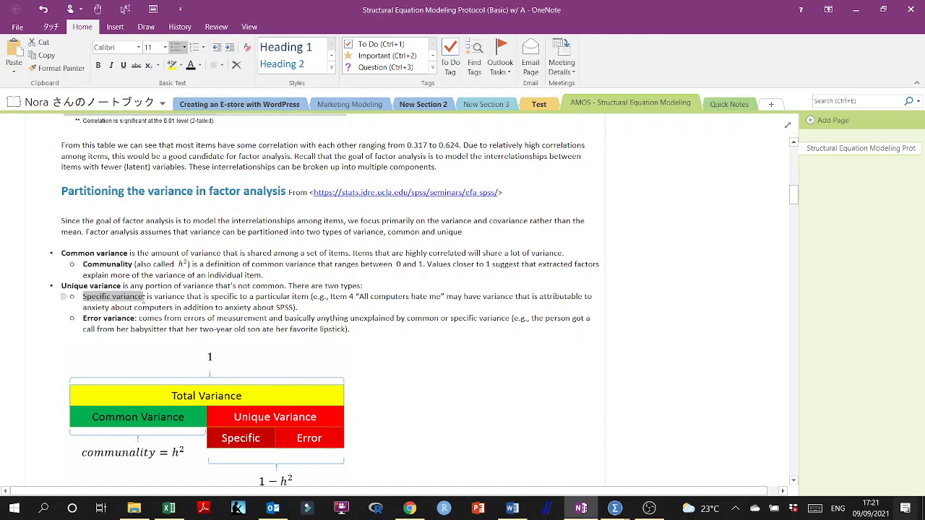
key(ctrl+b)
- Review the notes on principal components analysis and its SPSS settings, and return to the SPSS output
scroll(203, 306, down, 5)
scroll(203, 305, down, 10)
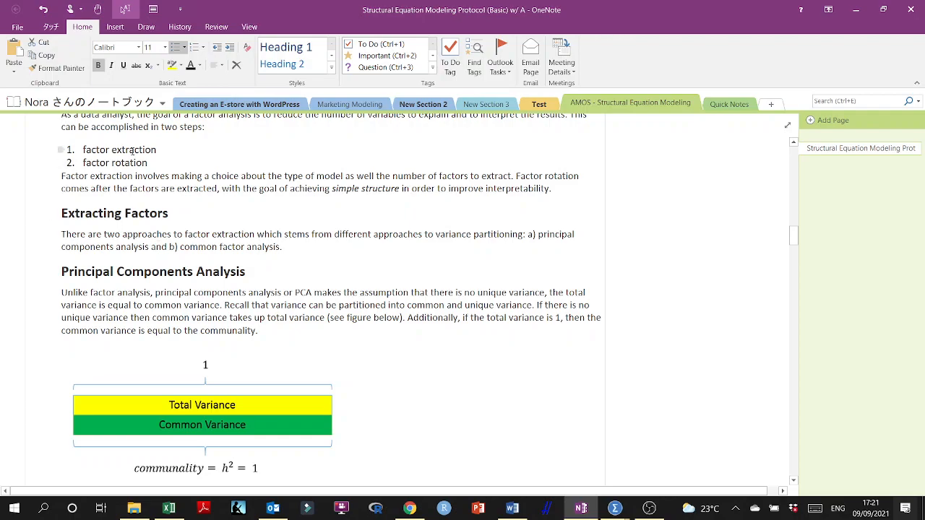
scroll(144, 215, down, 5)
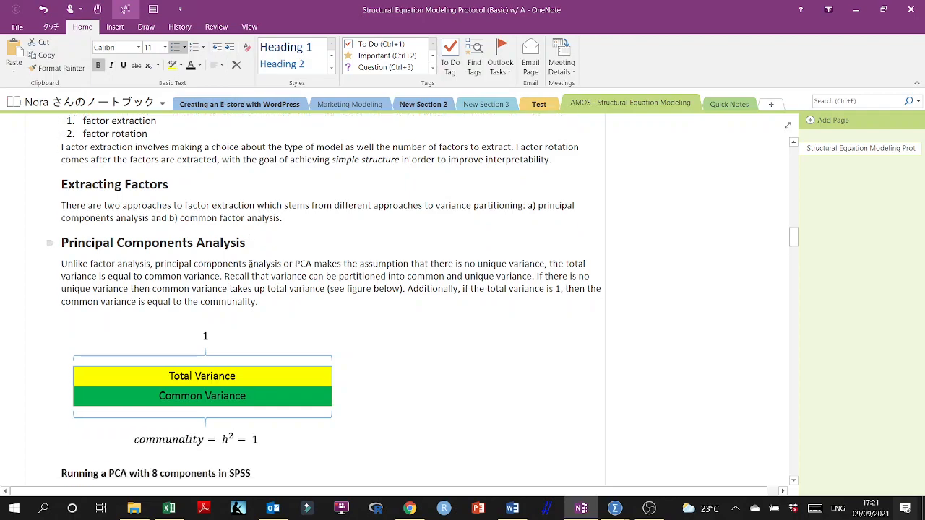
scroll(144, 214, down, 4)
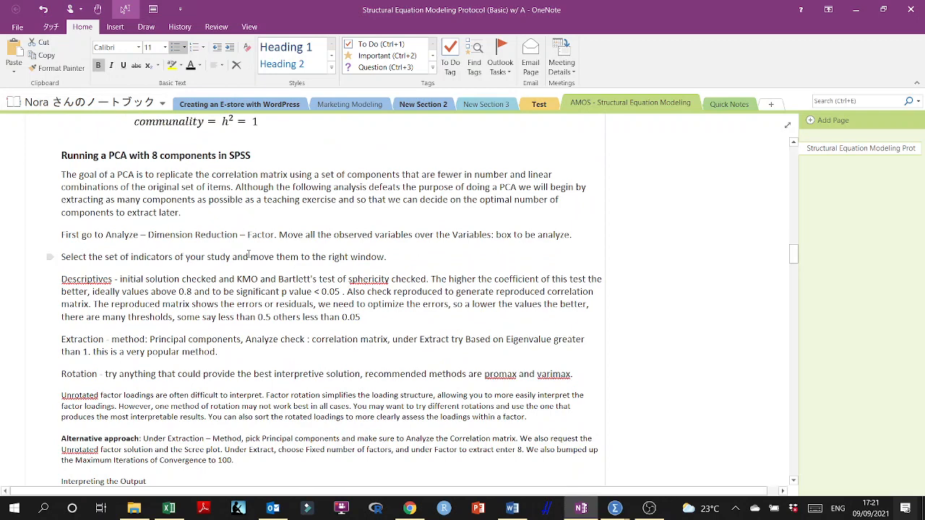
scroll(252, 234, down, 1)
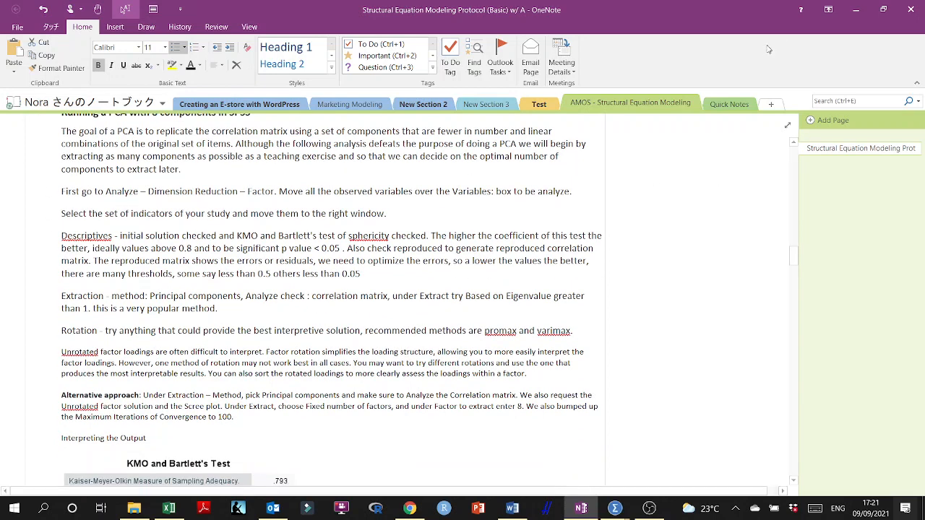
click(856, 9)
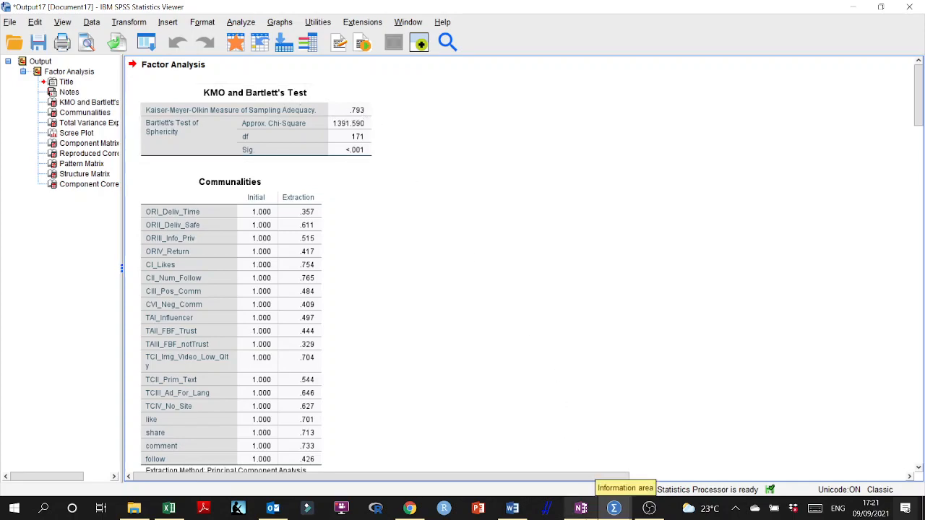
- Switch back to the OneNote protocol and move "KMO > 0.9" onto its own line below the KMO and Bartlett's Test table
mouse_move(581, 508)
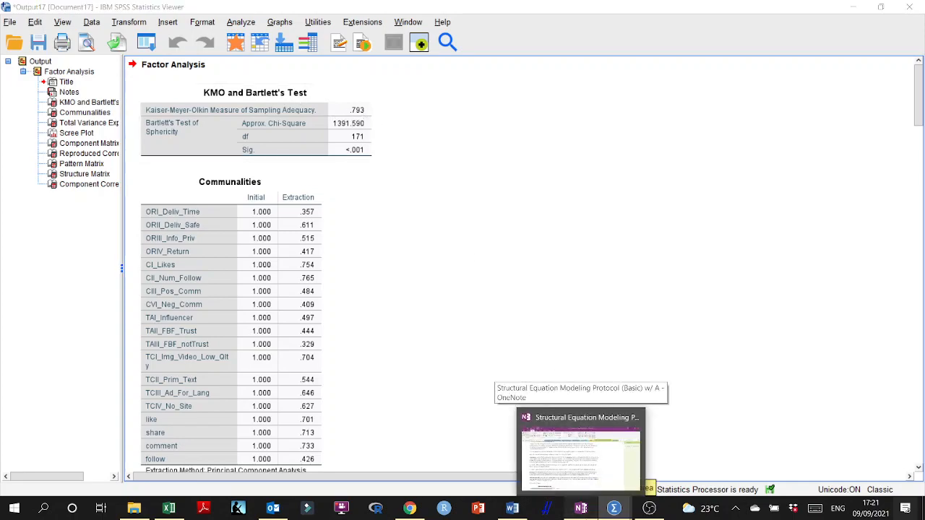
click(580, 448)
scroll(325, 289, up, 3)
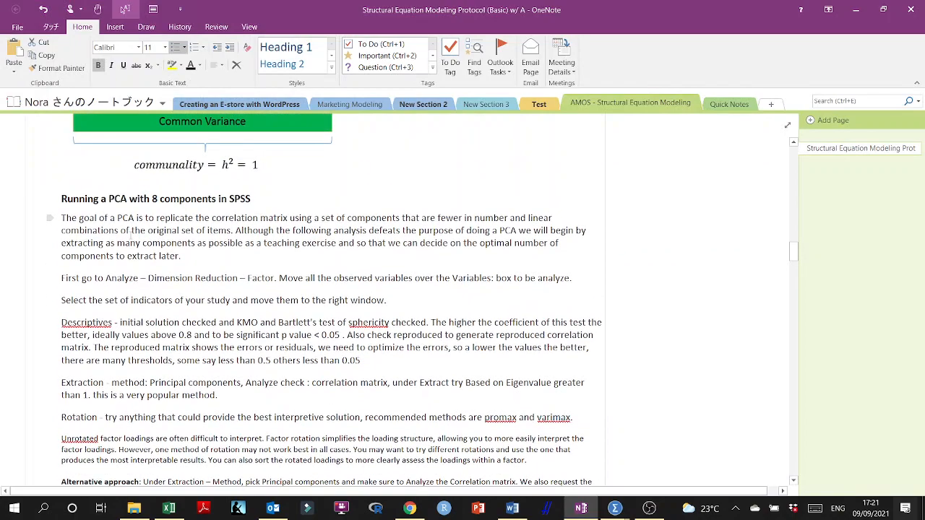
scroll(131, 233, down, 8)
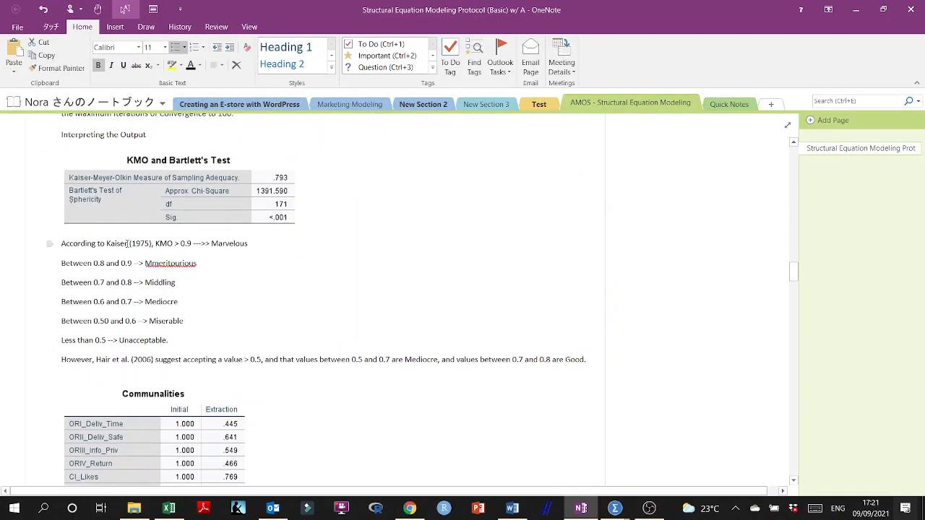
scroll(163, 252, down, 1)
scroll(163, 253, up, 4)
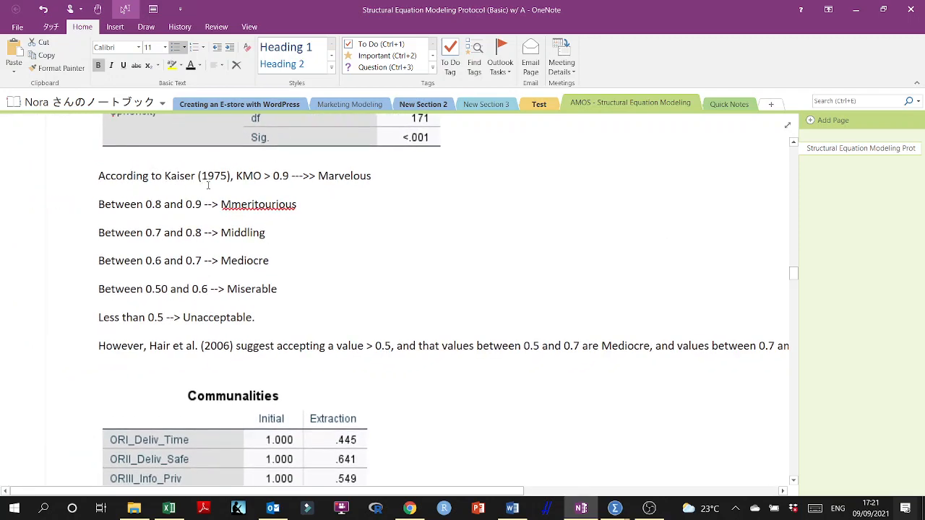
click(238, 176)
key(Return)
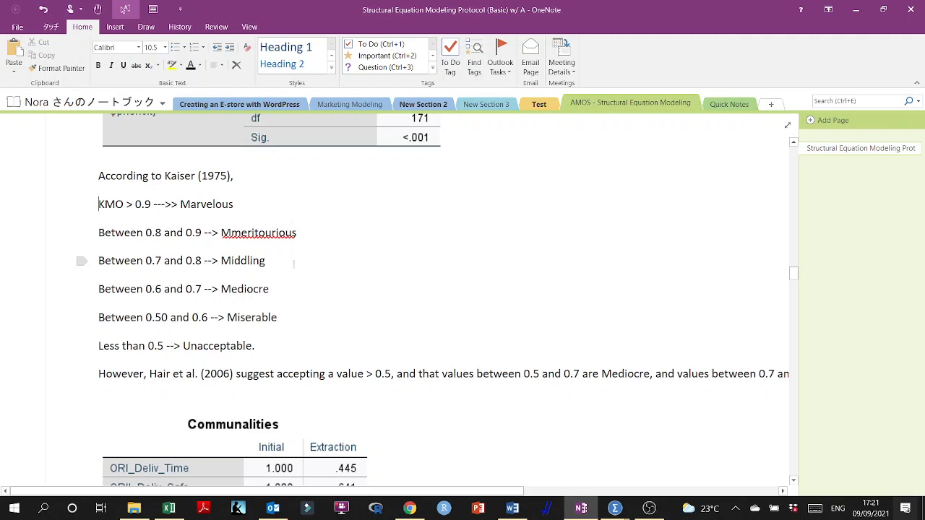
- Colour the line "Between 0.7 and 0.8 --> Middling" red
drag(269, 261, 91, 262)
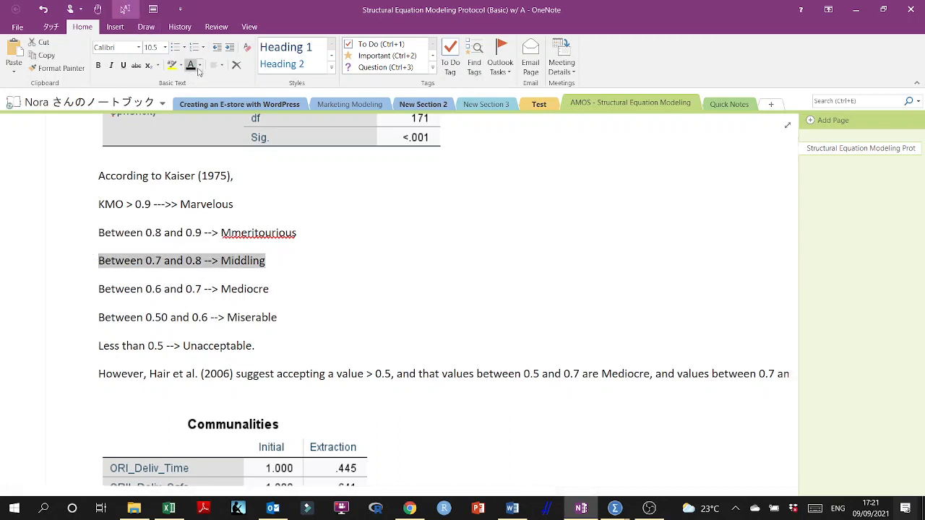
click(200, 65)
click(248, 105)
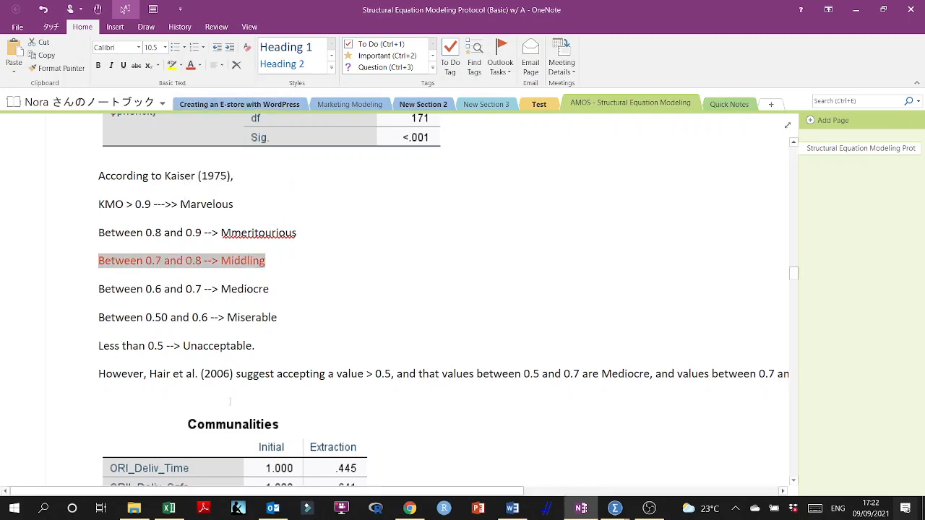
- Examine the KMO ranges below 0.7 and the alternative 2006 guideline on acceptable values
click(206, 288)
drag(138, 290, 292, 347)
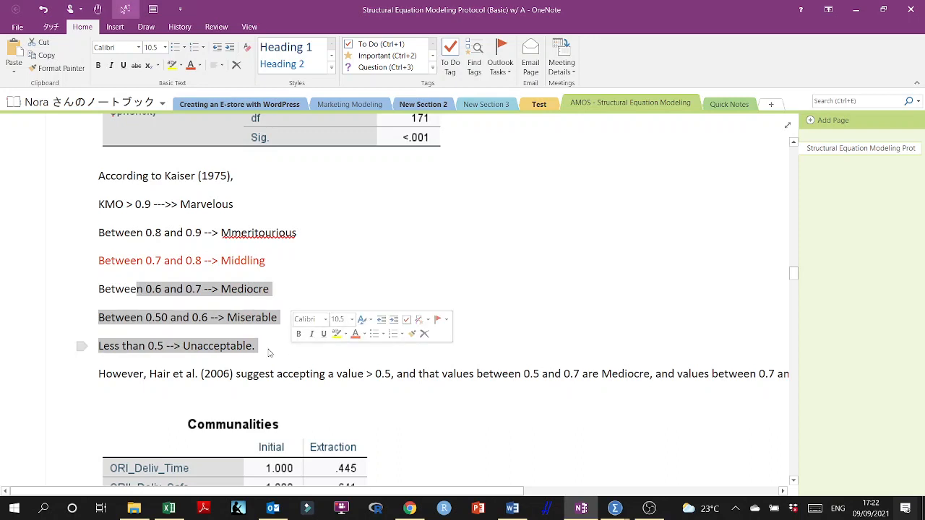
click(286, 347)
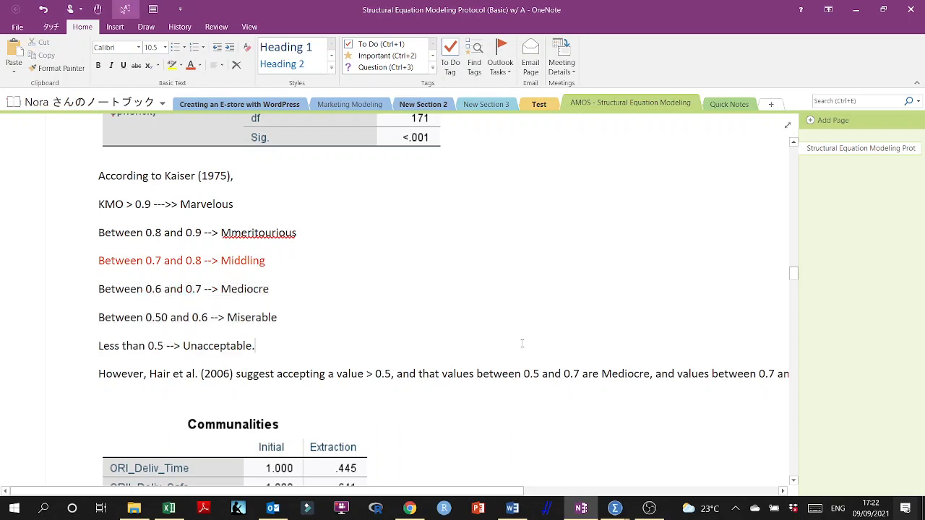
drag(150, 374, 395, 364)
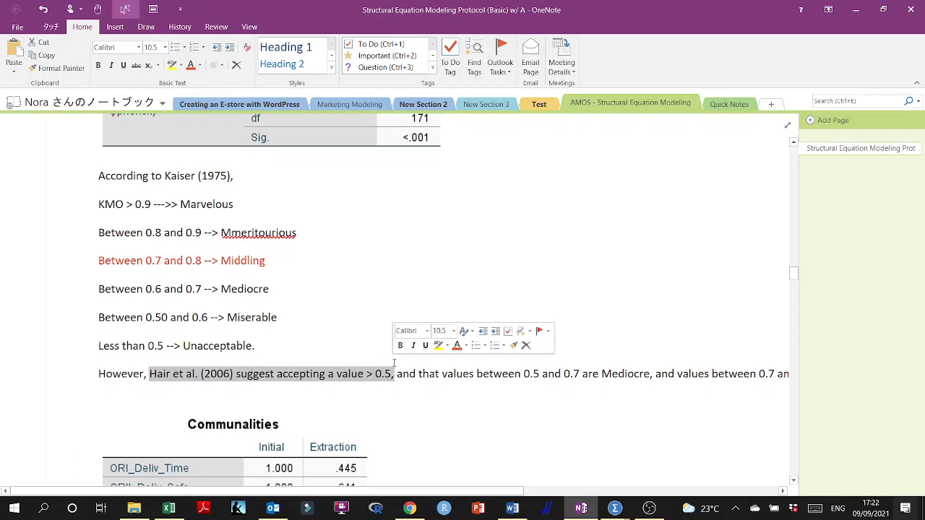
click(594, 376)
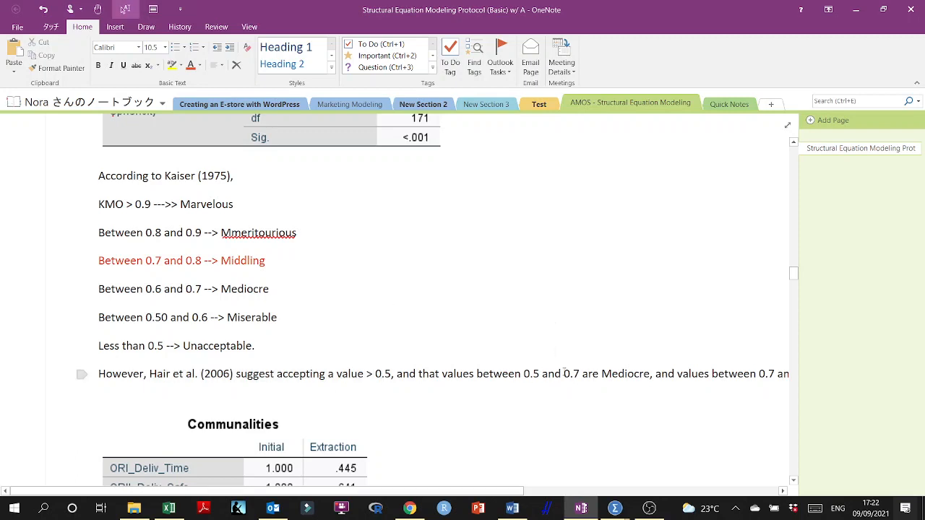
- Compare the Kaiser (1975) KMO ranges in the notes with the KMO and Bartlett's Test table in the SPSS output
drag(294, 258, 144, 206)
click(220, 244)
drag(110, 233, 275, 232)
drag(125, 204, 222, 203)
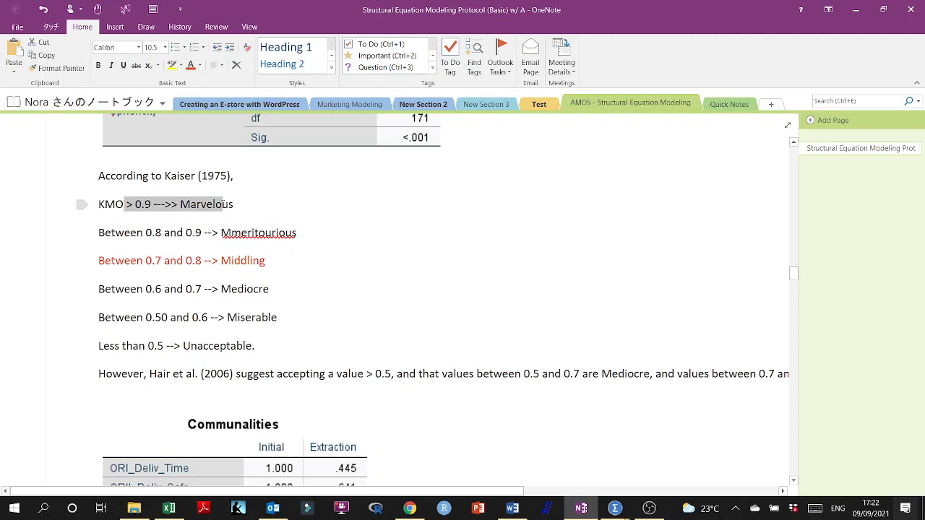
mouse_move(615, 509)
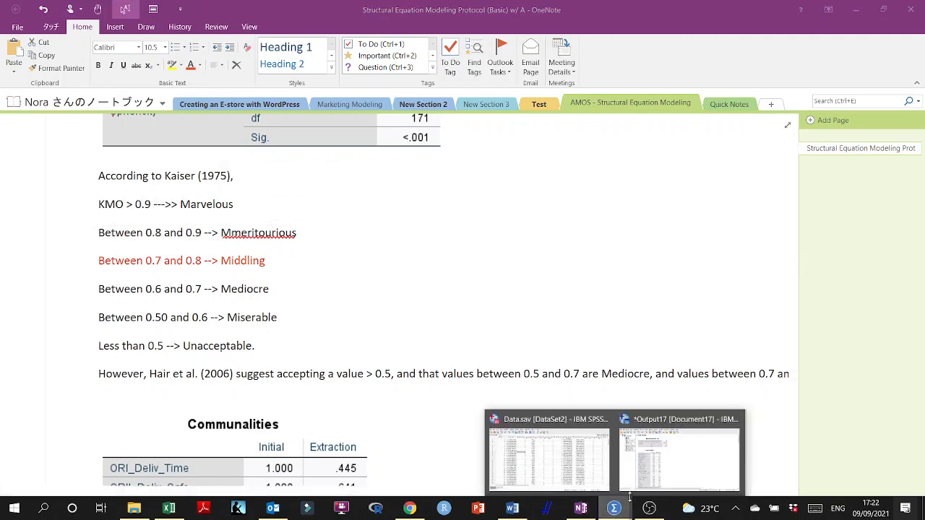
click(597, 437)
click(301, 130)
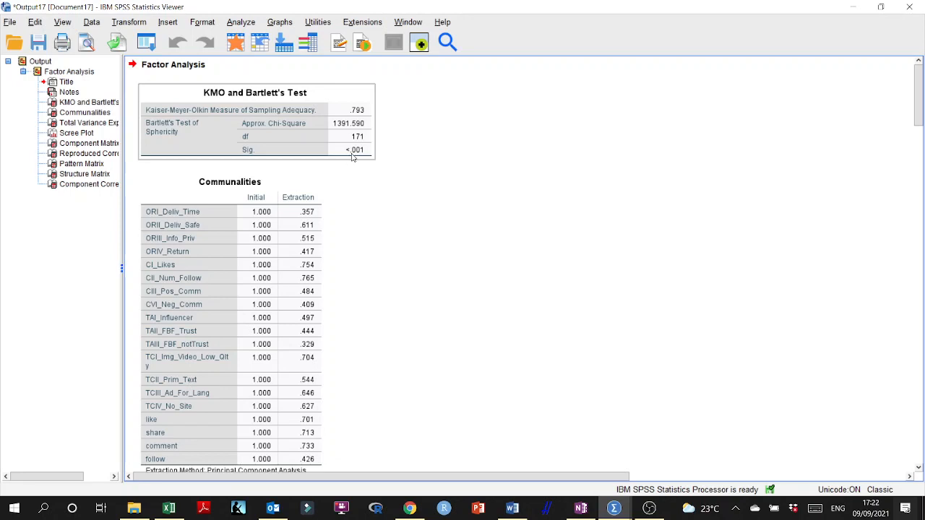
- View the Communalities table in the SPSS output and find the guidance on communality thresholds in the OneNote protocol
scroll(382, 203, down, 3)
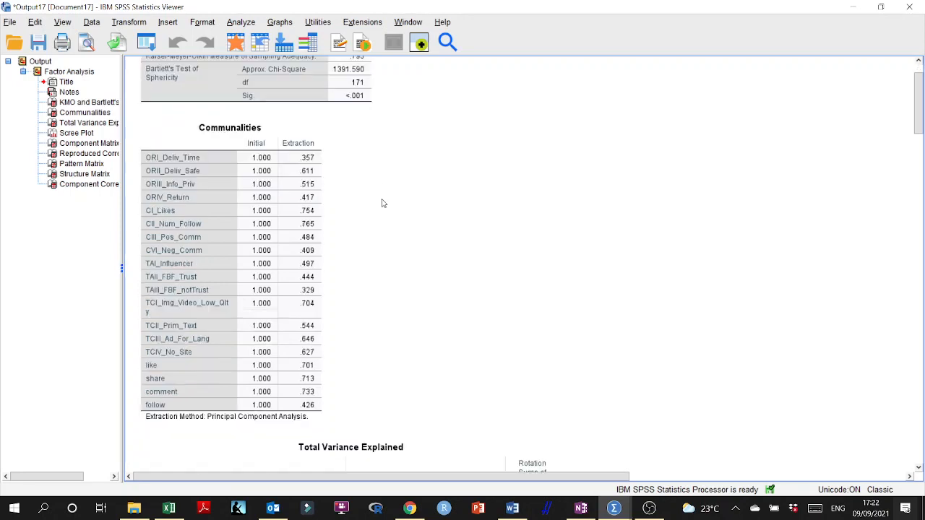
click(261, 133)
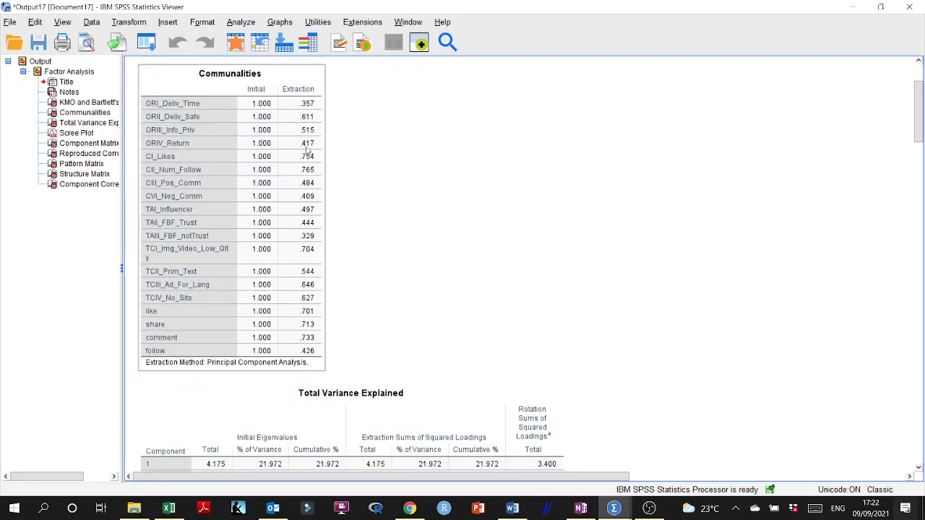
click(582, 508)
scroll(245, 269, up, 8)
scroll(244, 269, up, 3)
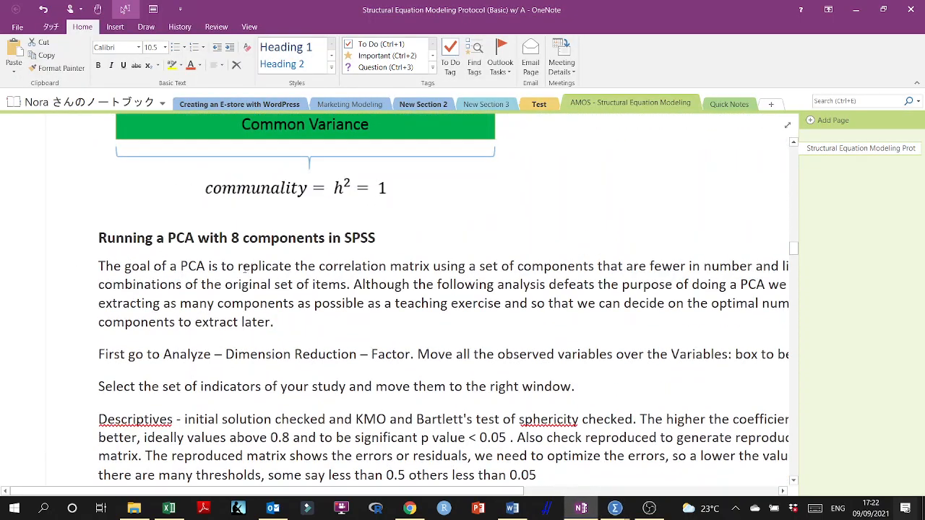
scroll(113, 253, down, 3)
scroll(113, 252, up, 10)
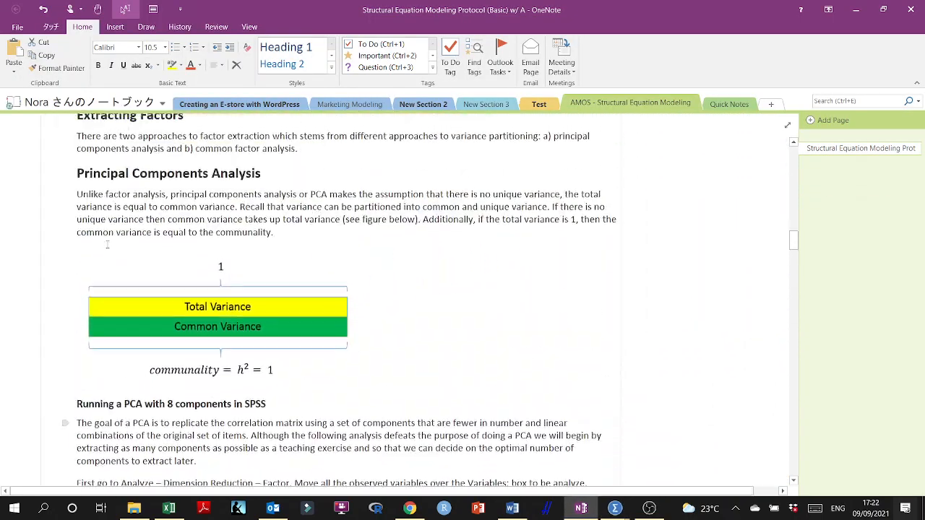
scroll(168, 436, up, 5)
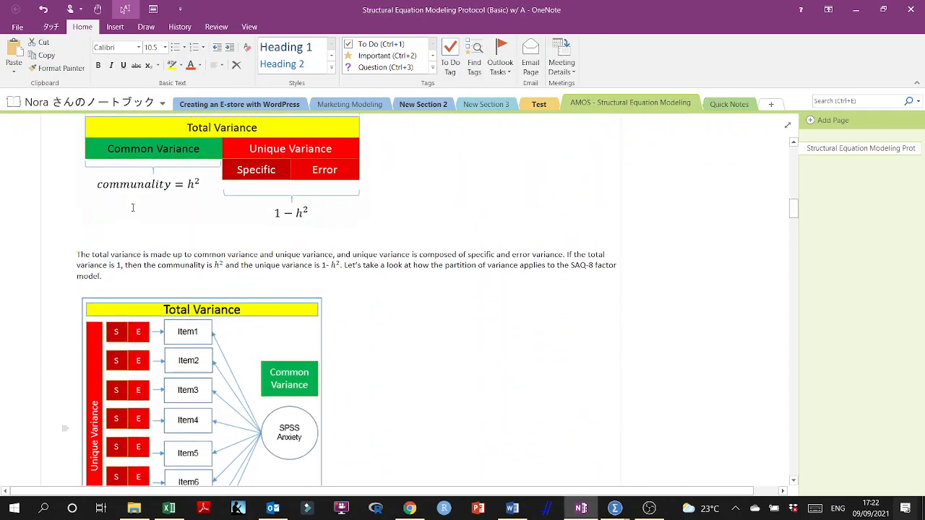
scroll(172, 287, down, 20)
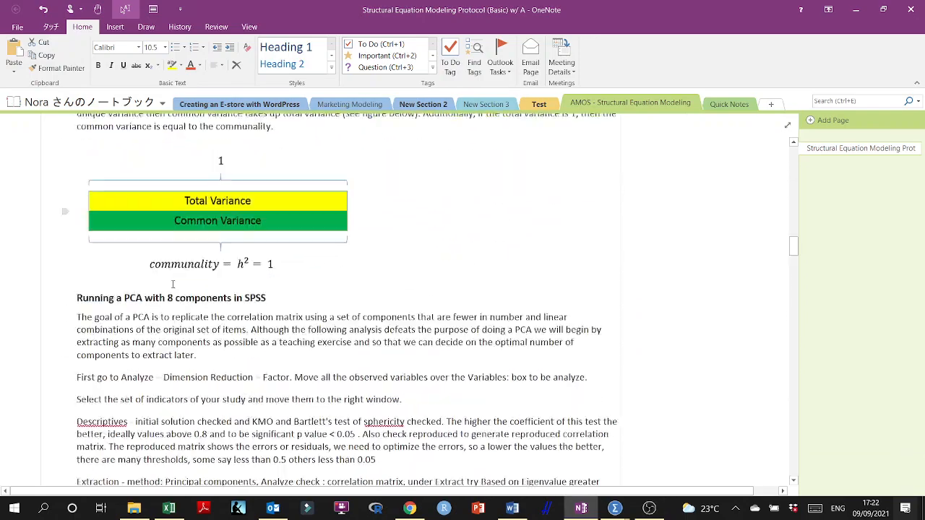
scroll(173, 285, down, 4)
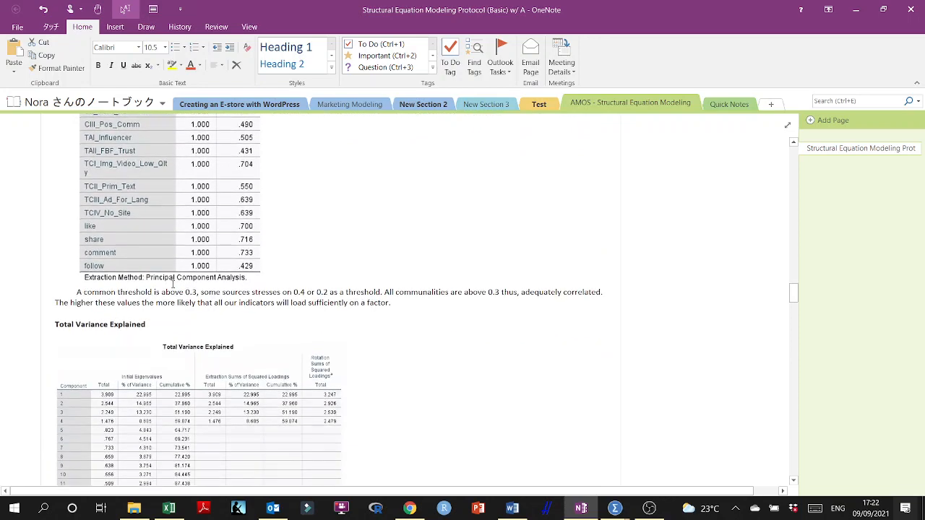
scroll(190, 320, up, 2)
scroll(190, 312, up, 1)
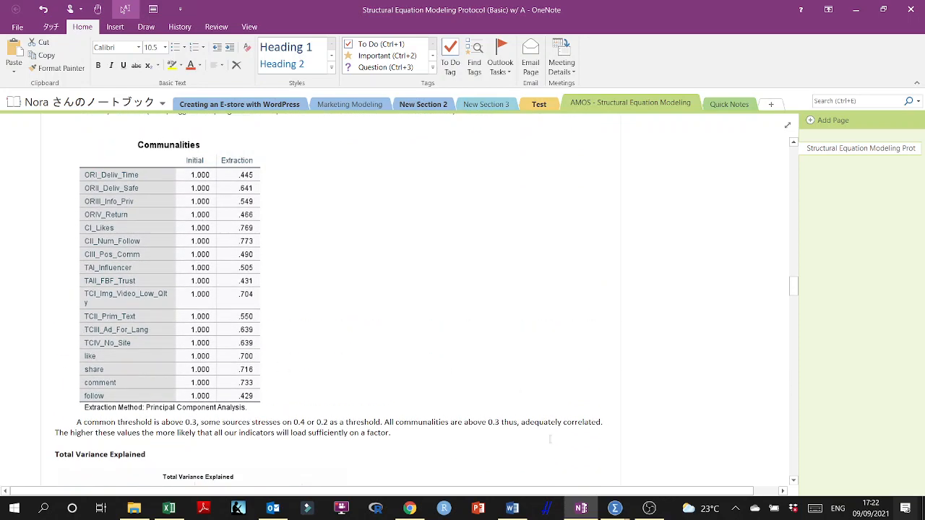
- Switch back to the SPSS output and check the extraction communalities against the 0.3 threshold
click(615, 508)
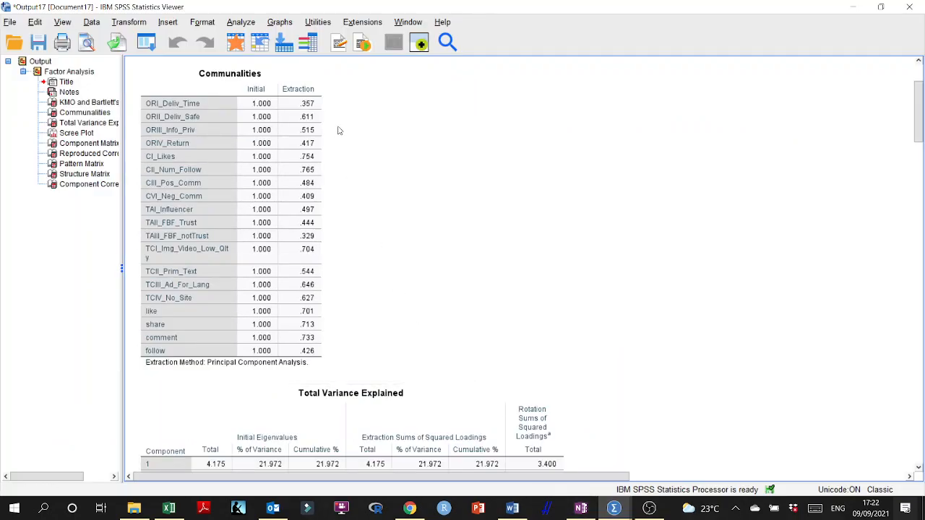
click(319, 110)
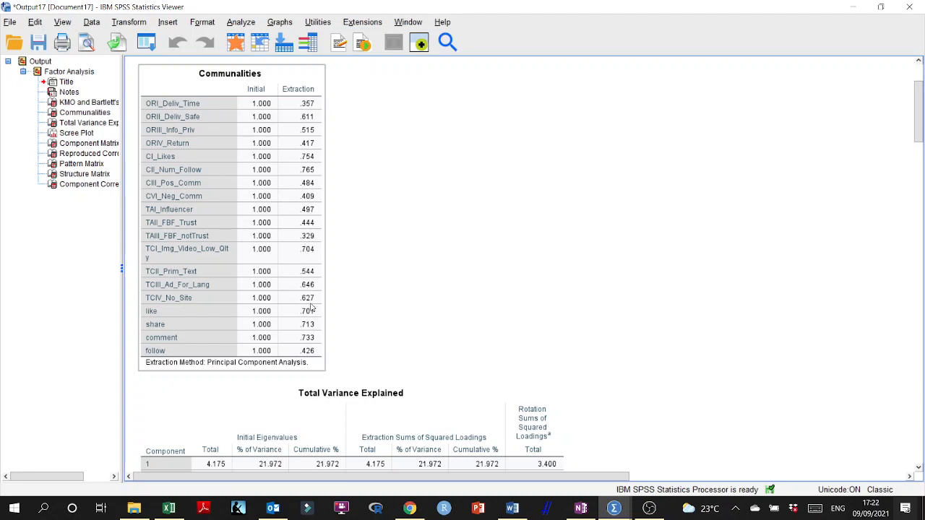
click(334, 91)
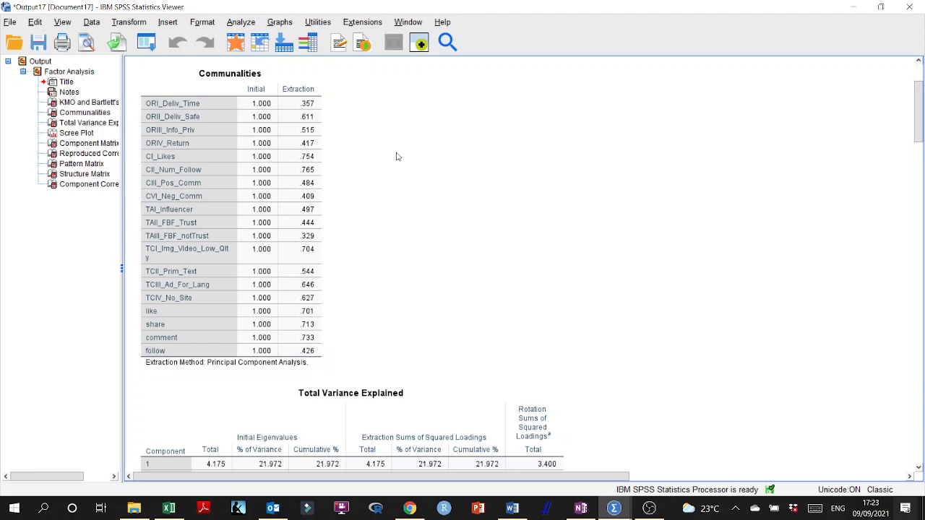
- Examine the Total Variance Explained table in the output and read its explanation in the OneNote protocol
scroll(413, 180, down, 3)
scroll(413, 180, up, 3)
scroll(425, 202, down, 5)
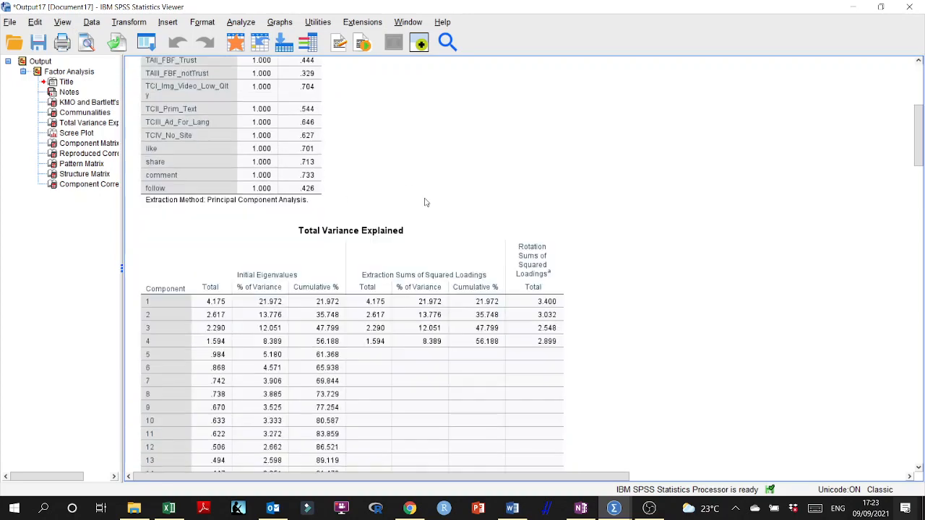
click(427, 204)
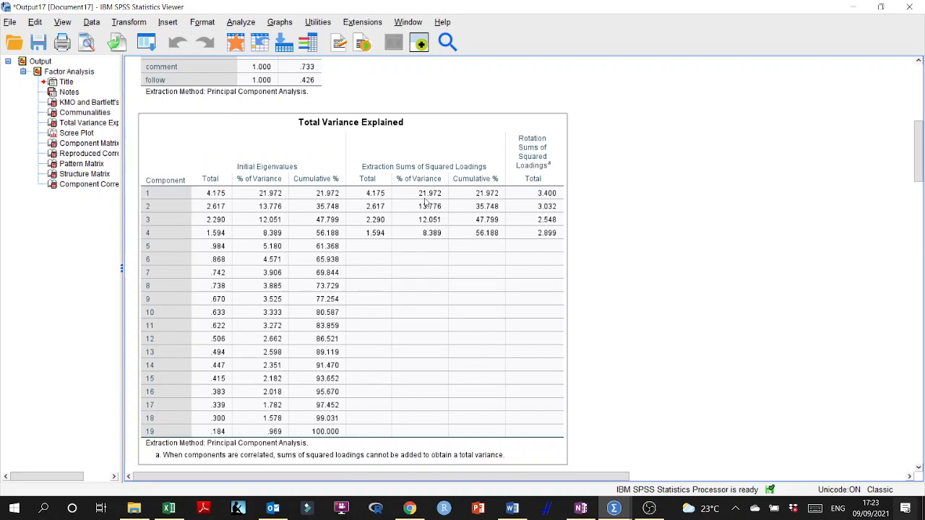
click(581, 511)
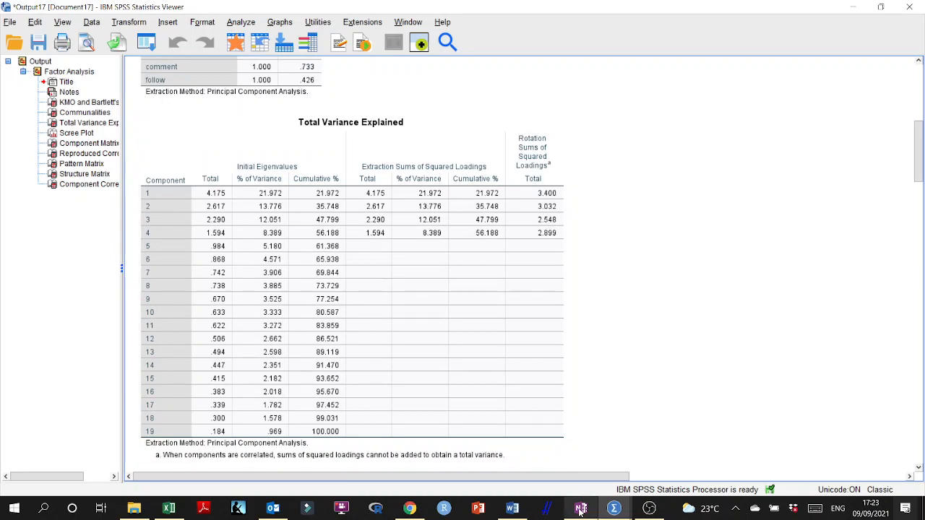
scroll(226, 284, down, 10)
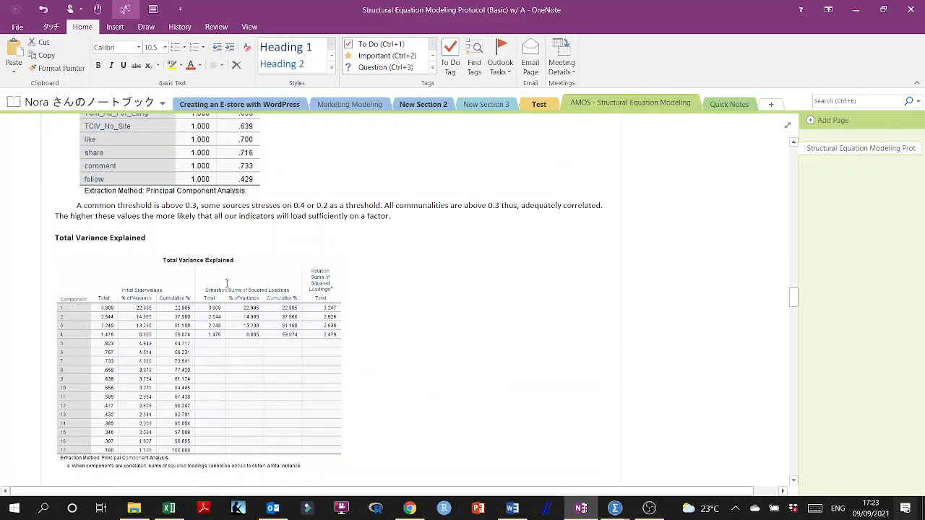
- Return to the SPSS output and compare the extracted components with the research model diagram in the Word document
click(857, 10)
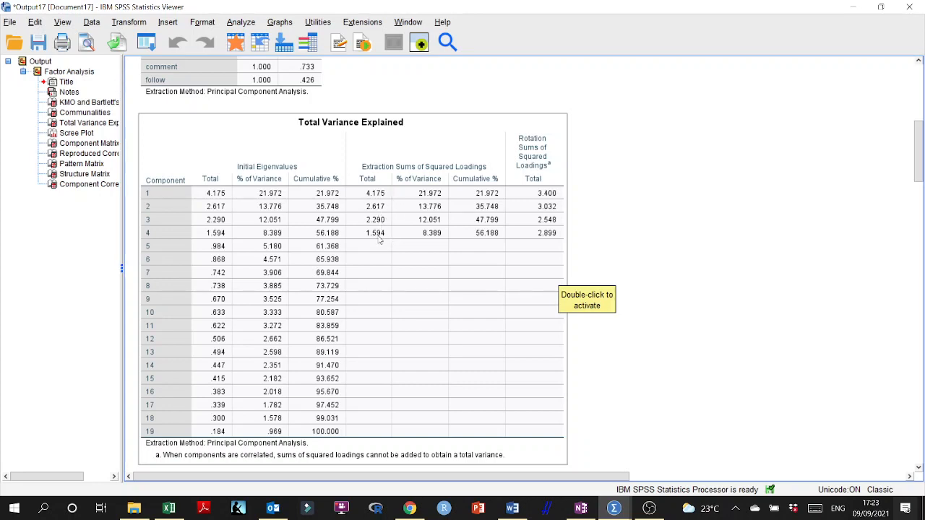
click(513, 508)
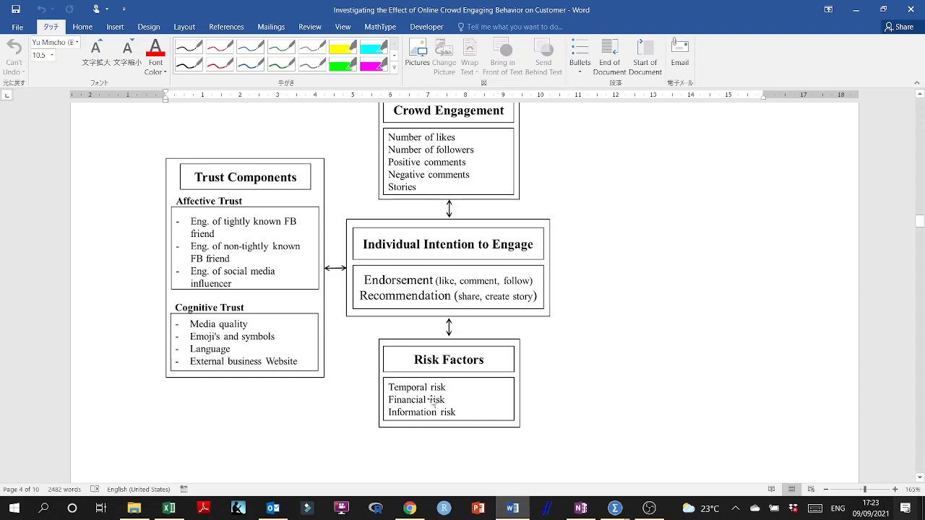
click(856, 9)
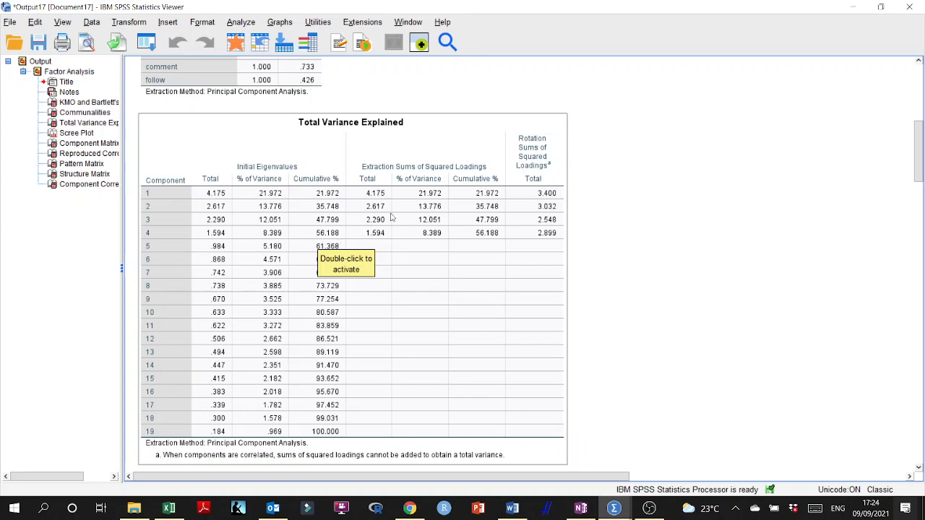
- Examine the Scree Plot, the Component Matrix and the Reproduced Correlations table with its residuals in the SPSS output
scroll(347, 245, down, 5)
scroll(345, 245, down, 2)
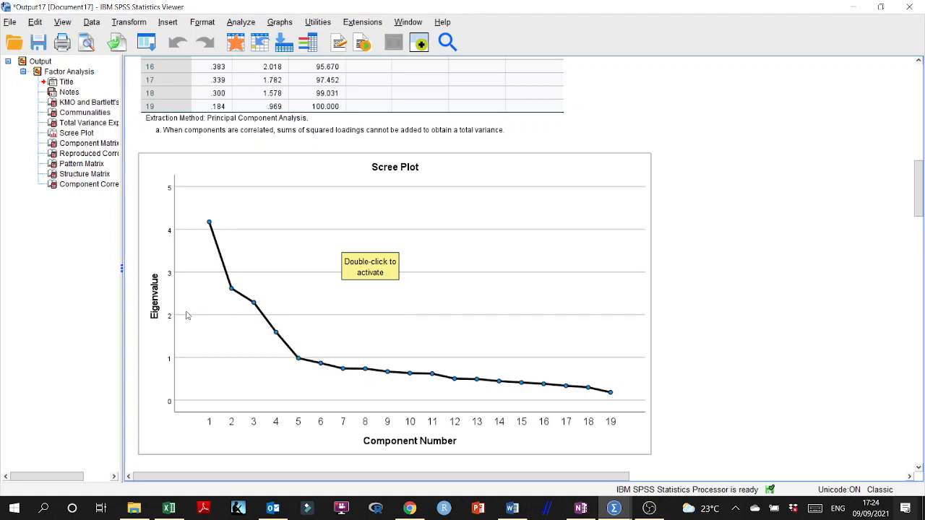
scroll(304, 345, down, 5)
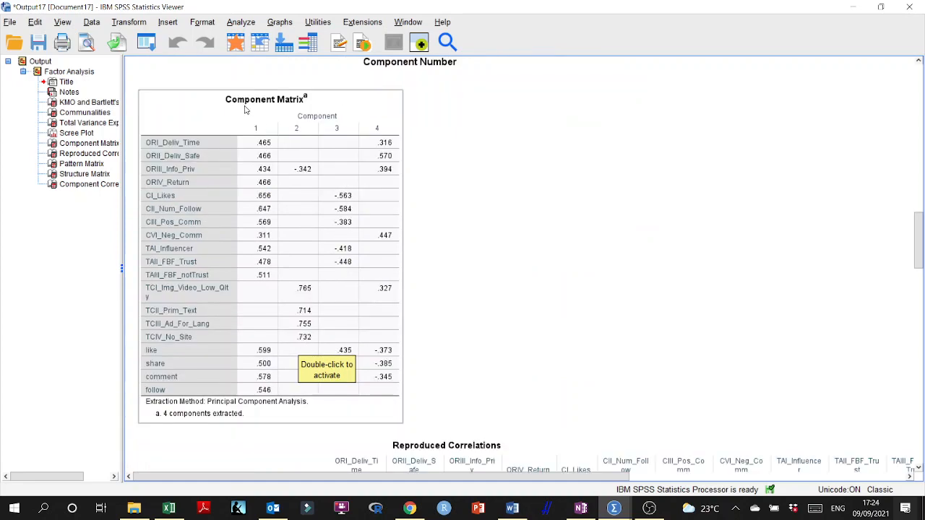
scroll(446, 224, down, 8)
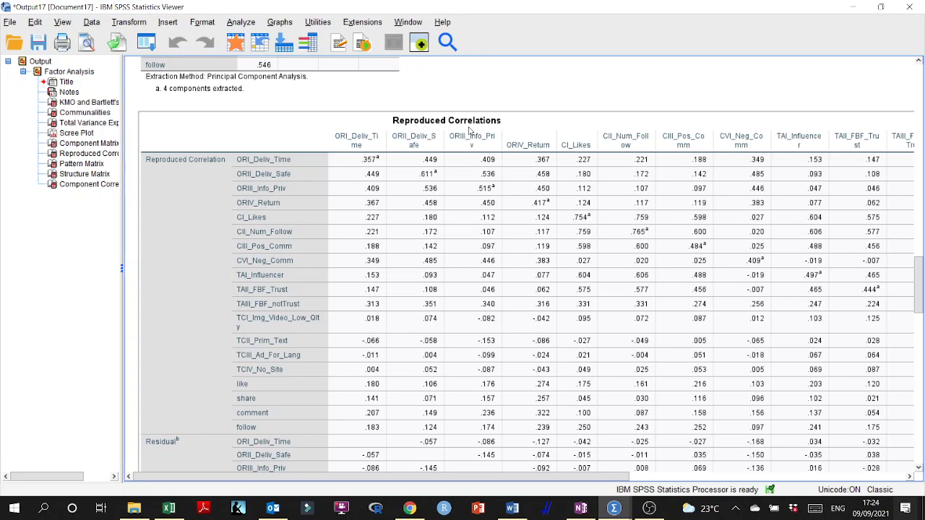
scroll(470, 130, down, 1)
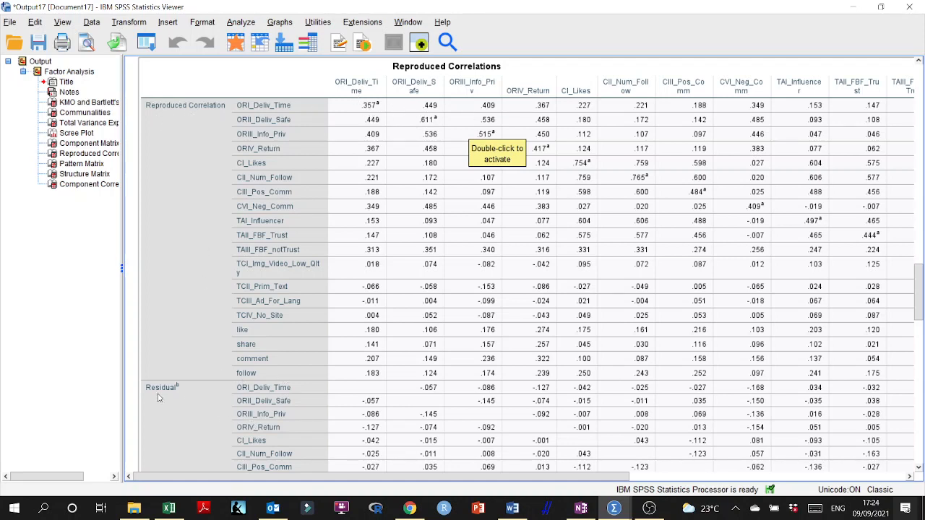
- Copy the Reproduced Correlations table from the SPSS output into cell A1 of a new sheet in the Excel workbook Book1
right_click(286, 194)
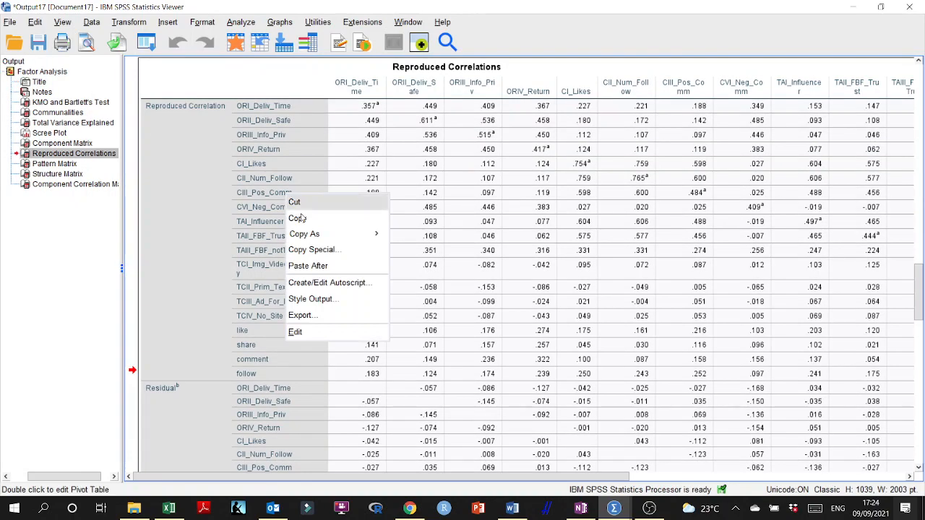
click(302, 218)
click(177, 506)
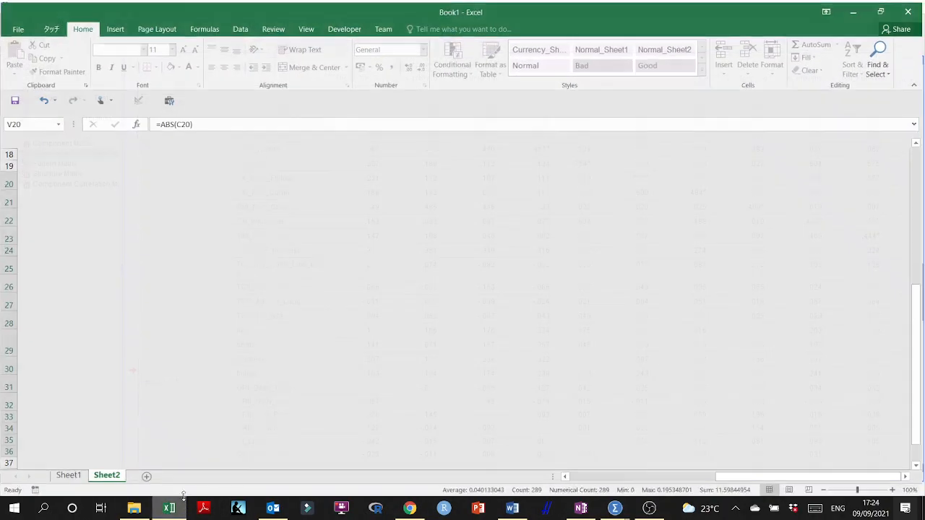
click(146, 477)
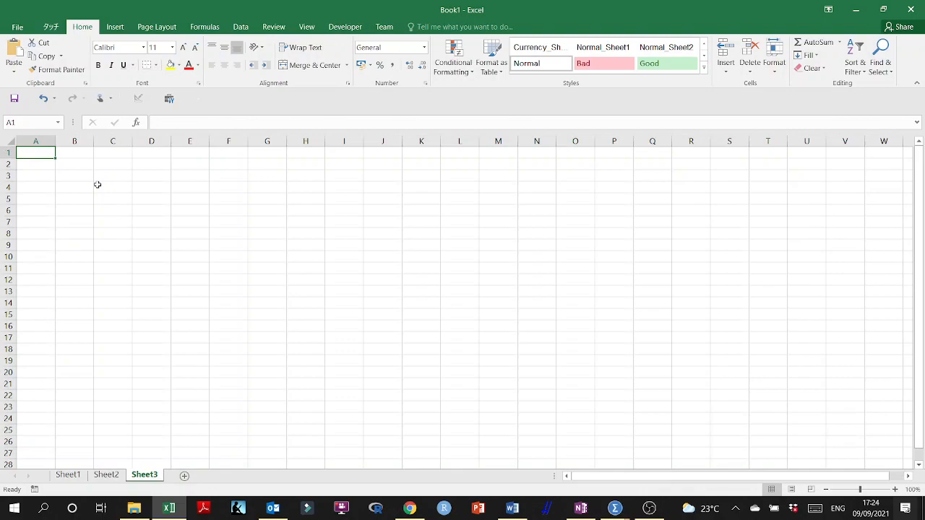
key(ctrl+v)
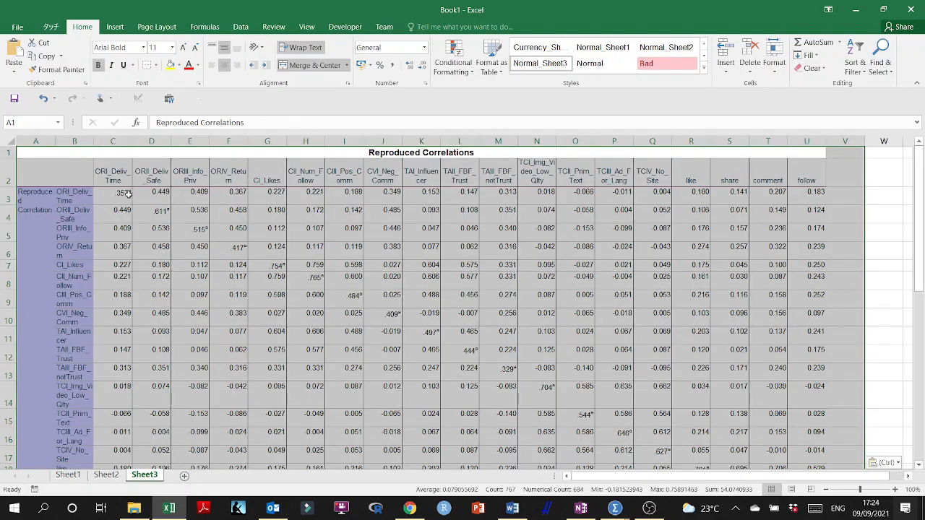
- Select all residual values in the lower part of the Reproduced Correlations table, cells C22 to U40
click(116, 195)
scroll(116, 195, down, 6)
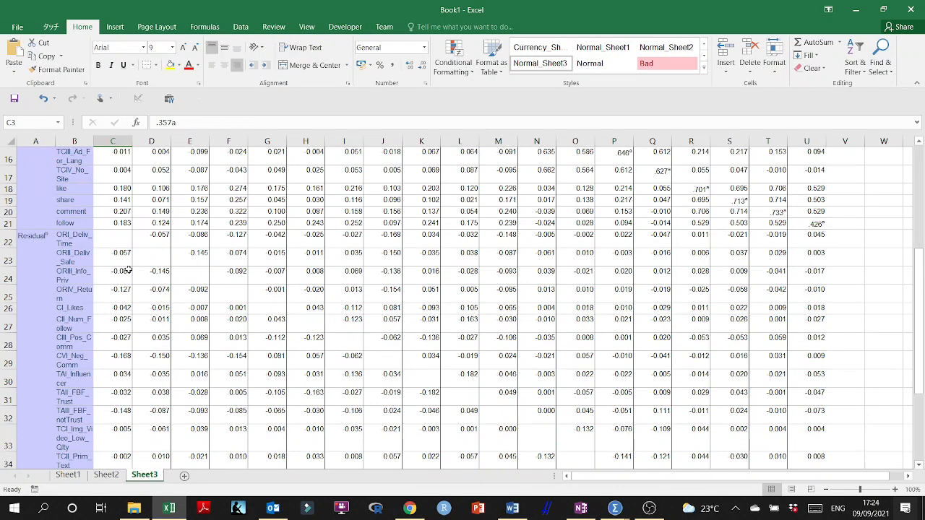
click(109, 190)
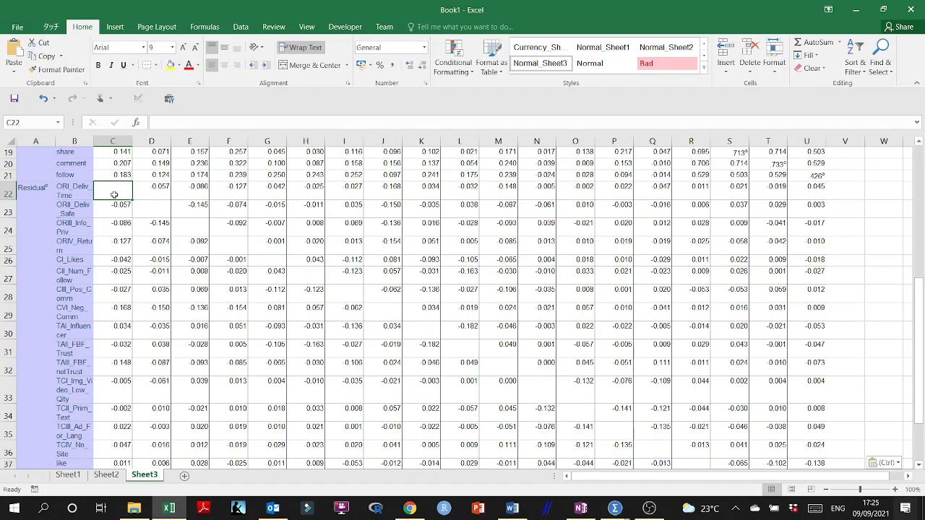
key(shift+Right)
key(shift+Right)
key(shift+Right)
key(shift+Right)
key(shift+Right)
key(shift+Right)
key(shift+Right)
key(shift+Right)
key(shift+Right)
key(shift+Right)
key(shift+Right)
key(shift+Right)
key(shift+Right)
key(shift+Right)
key(shift+Right)
key(shift+Right)
key(shift+Right)
key(shift+Right)
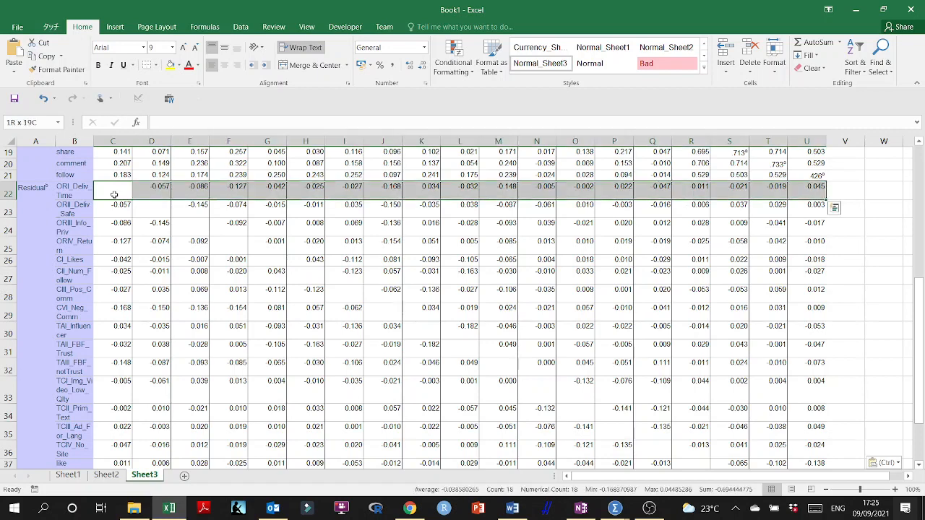
key(shift+Down)
key(shift+Down)
key(shift+Down)
key(shift+Down)
key(shift+Down)
key(shift+Down)
key(shift+Down)
key(shift+Down)
key(shift+Down)
key(shift+Down)
key(shift+Down)
key(shift+Down)
key(shift+Down)
key(shift+Down)
key(shift+Down)
key(shift+Down)
key(shift+Down)
key(shift+Down)
key(ctrl+q)
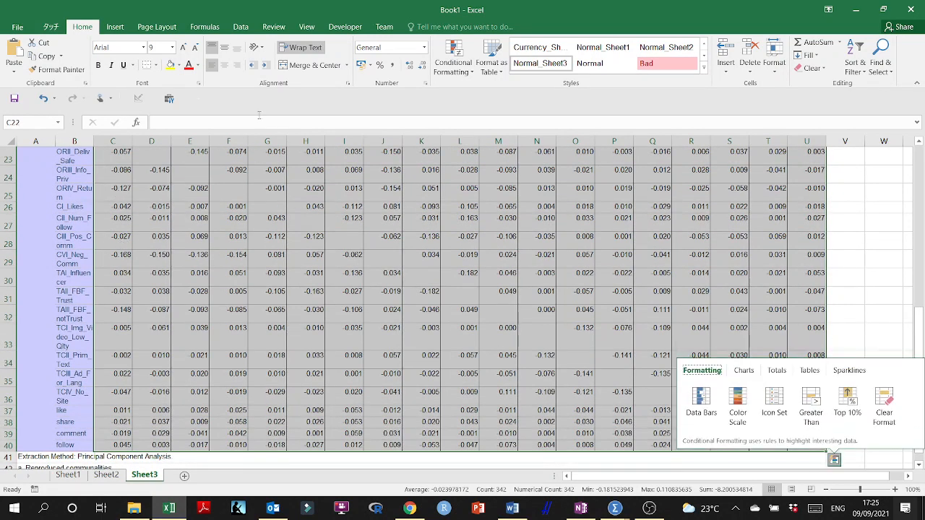
- Set up a conditional formatting rule for the residuals that formats only cell values greater than or equal to 0.5
click(460, 75)
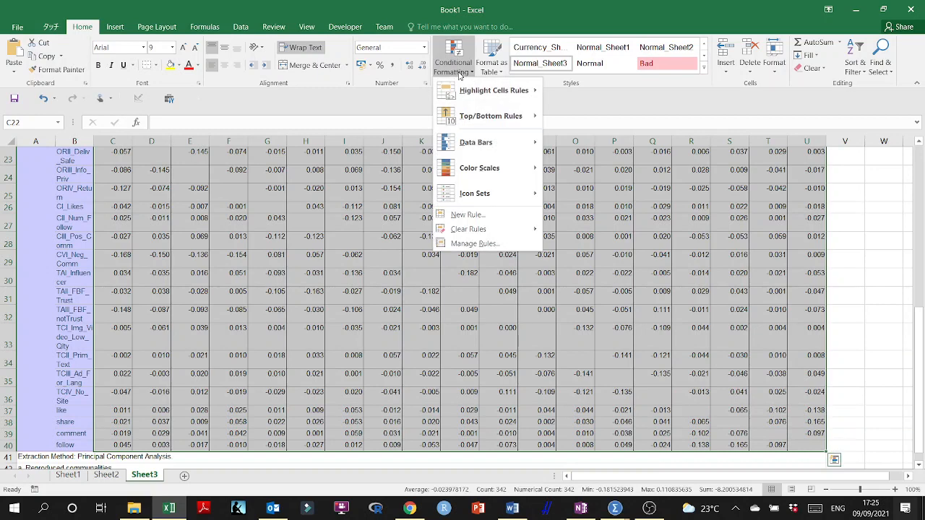
mouse_move(510, 170)
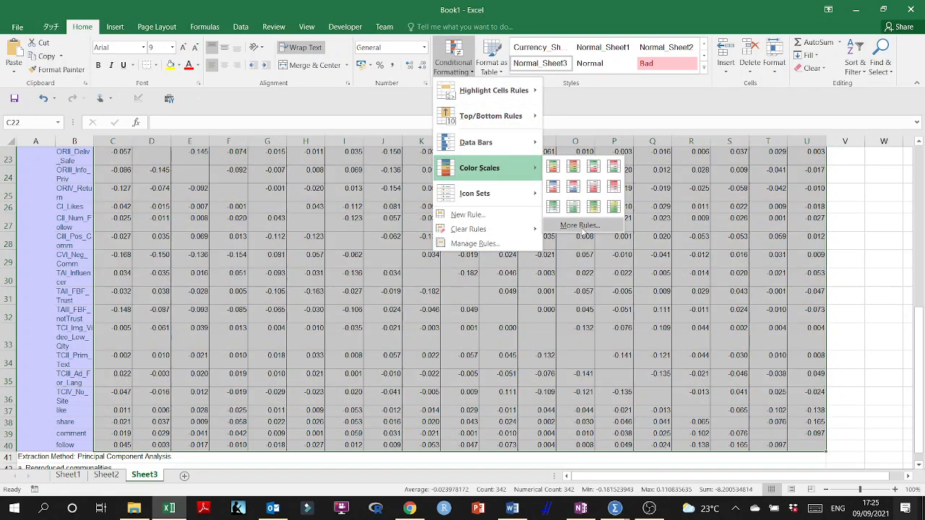
click(580, 226)
click(431, 54)
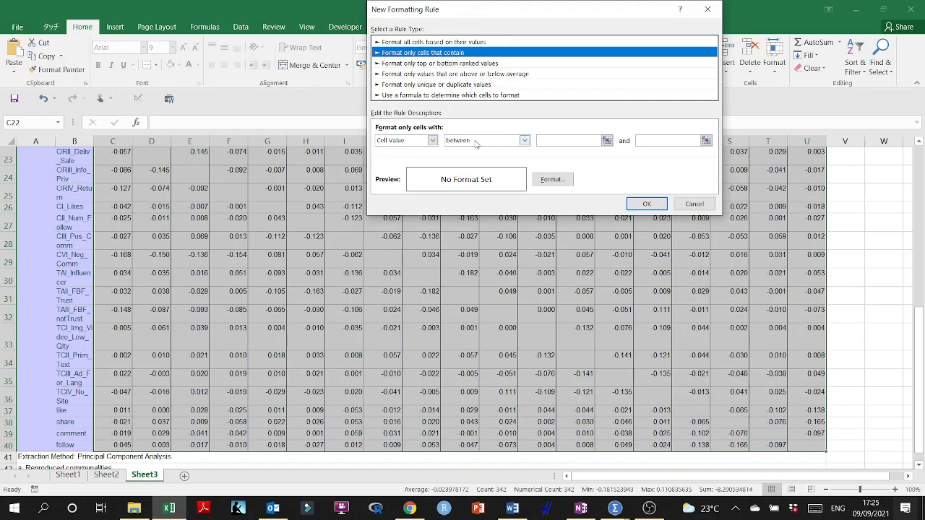
click(467, 143)
click(490, 201)
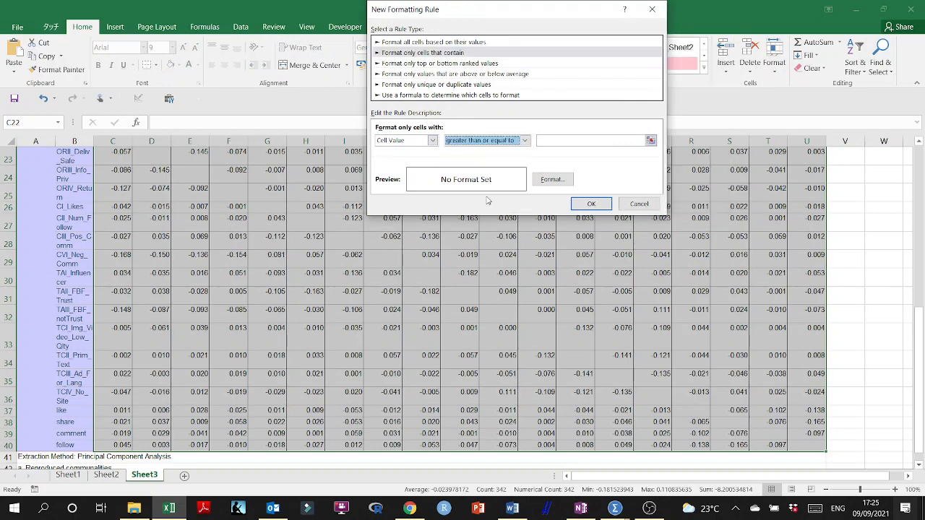
click(547, 136)
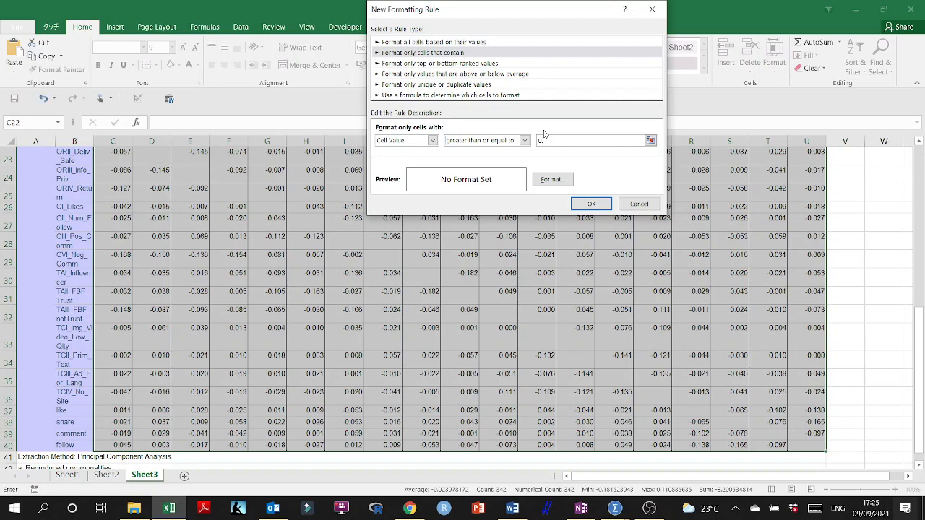
- Give the formatting rule a light orange fill, set its threshold to 0.05 and apply it to the residuals
click(552, 180)
click(423, 109)
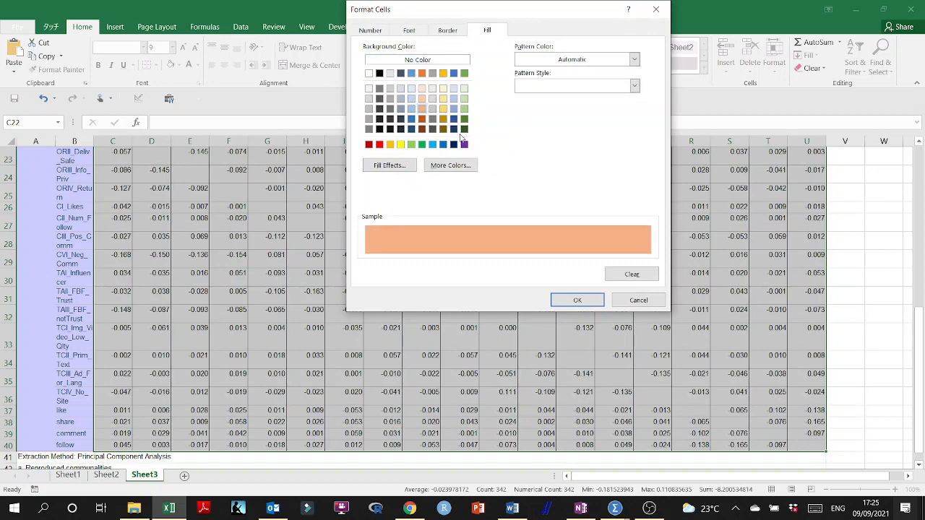
click(578, 299)
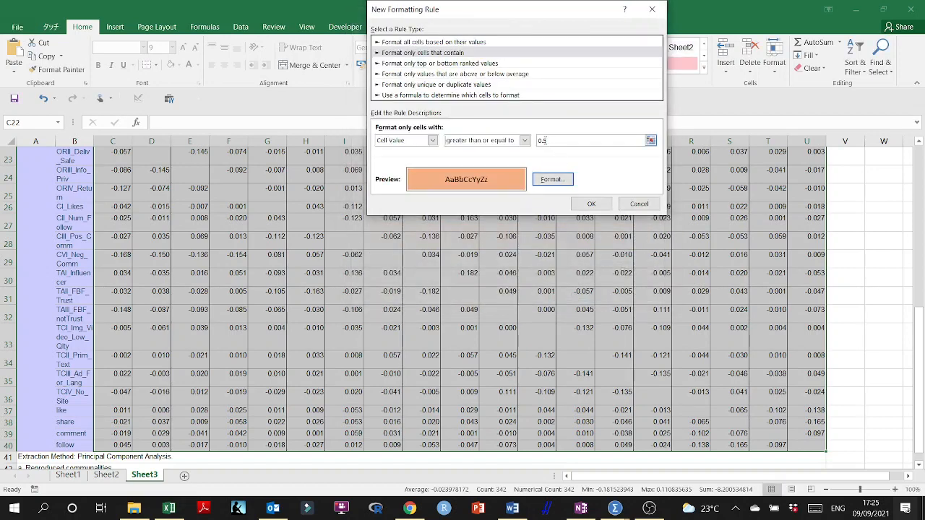
click(542, 140)
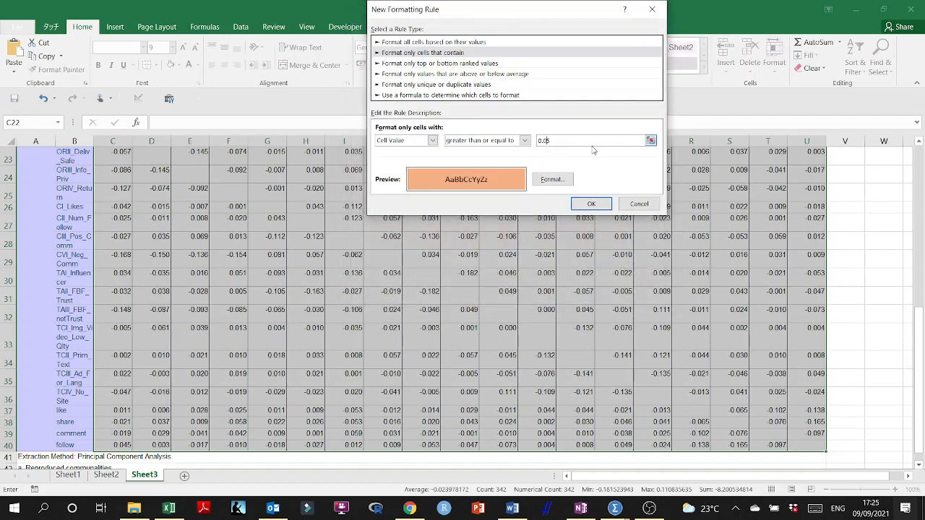
click(592, 204)
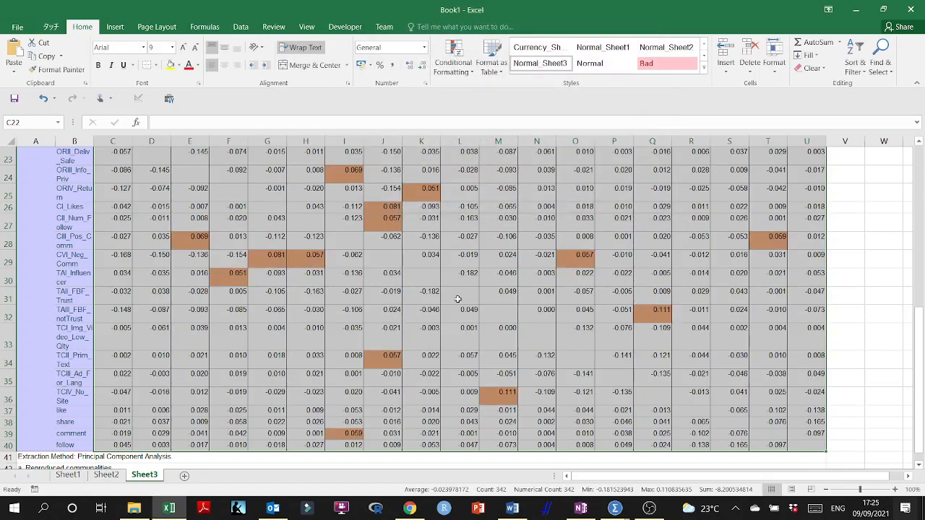
- Examine which residuals in the table are highlighted as greater than or equal to 0.05
scroll(311, 226, up, 2)
scroll(321, 226, down, 3)
scroll(336, 227, up, 1)
scroll(339, 227, up, 1)
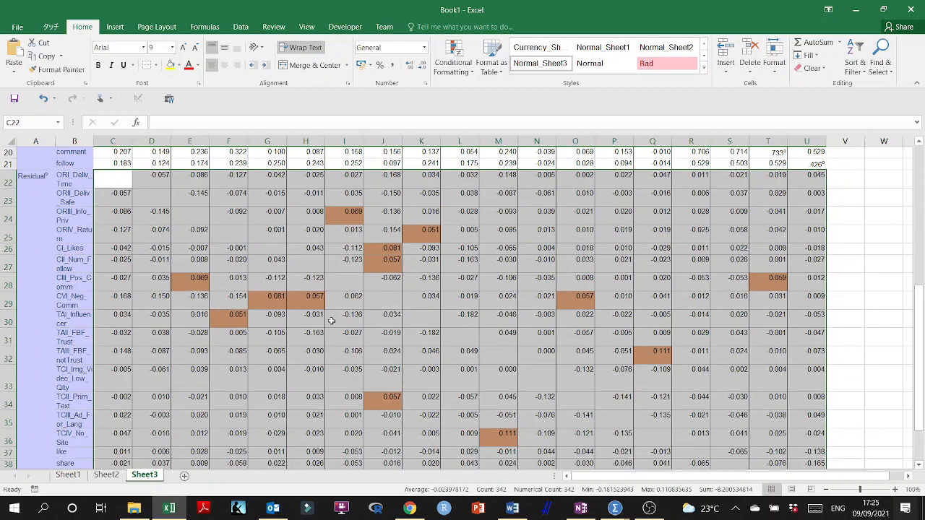
scroll(424, 326, down, 1)
scroll(424, 326, down, 1)
scroll(424, 325, up, 3)
scroll(423, 311, down, 1)
scroll(423, 302, down, 1)
scroll(424, 298, up, 1)
scroll(424, 296, down, 1)
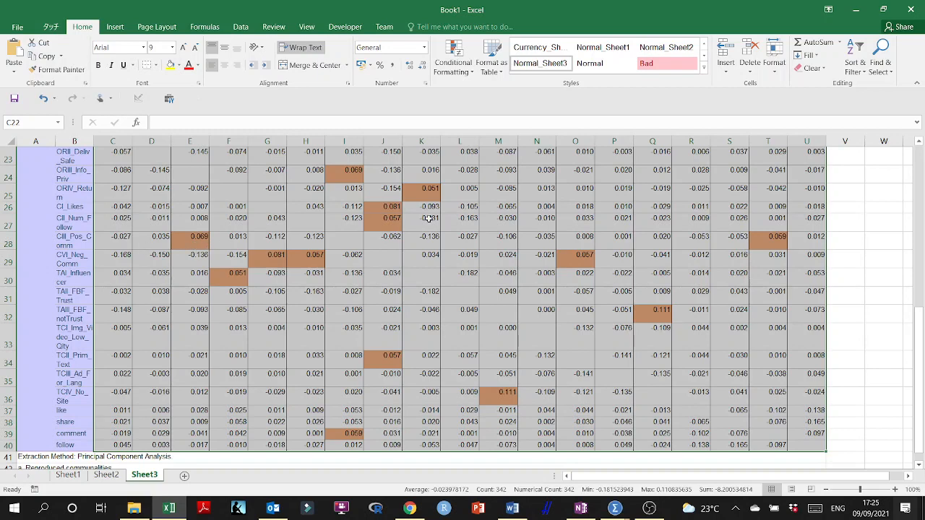
click(846, 244)
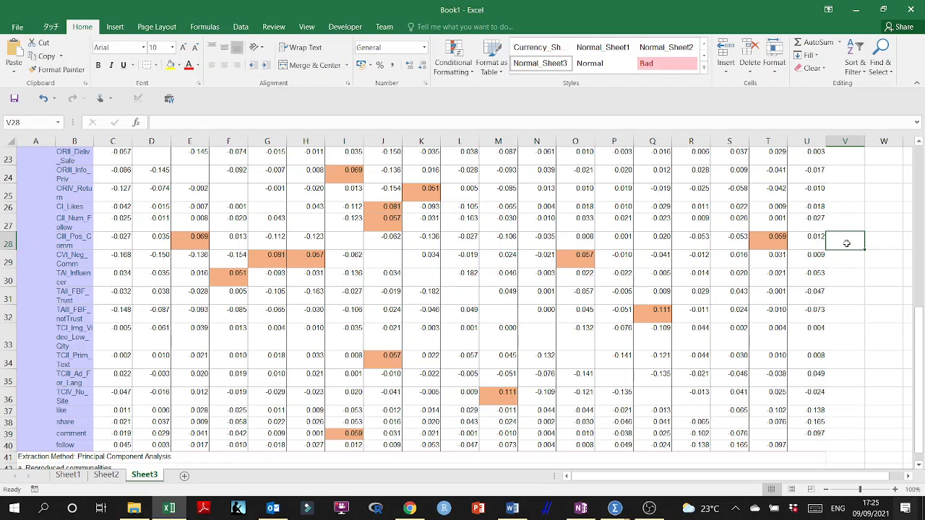
- Switch briefly to the SPSS output, return to the Excel workbook and select the residual values in C22:U40 again
click(863, 6)
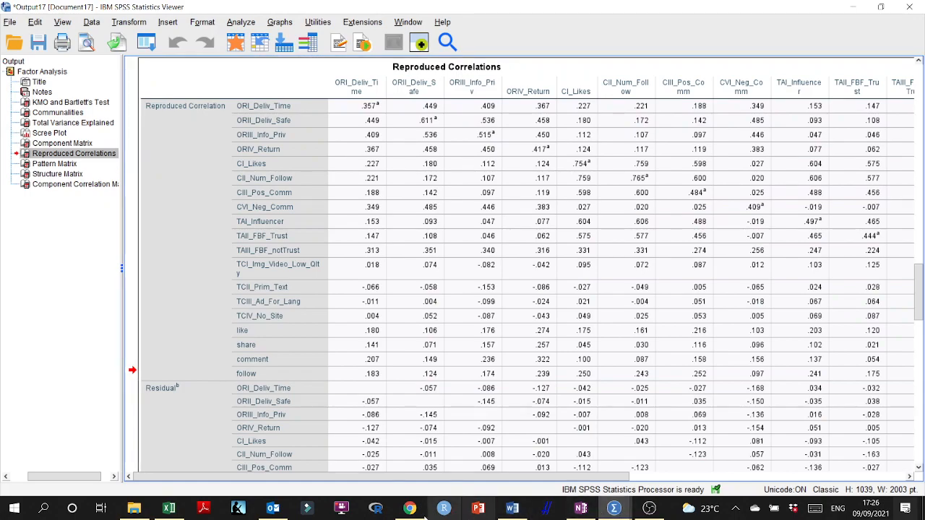
click(170, 509)
scroll(145, 249, up, 2)
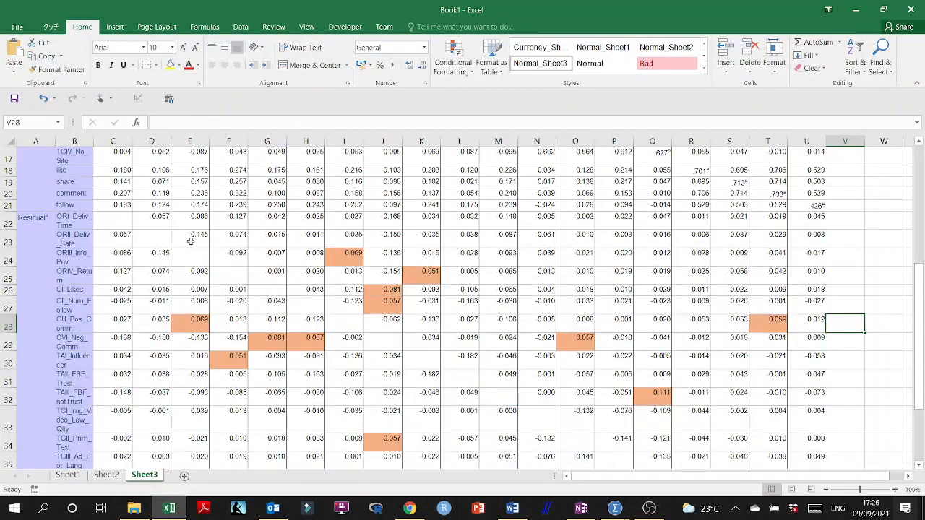
click(112, 222)
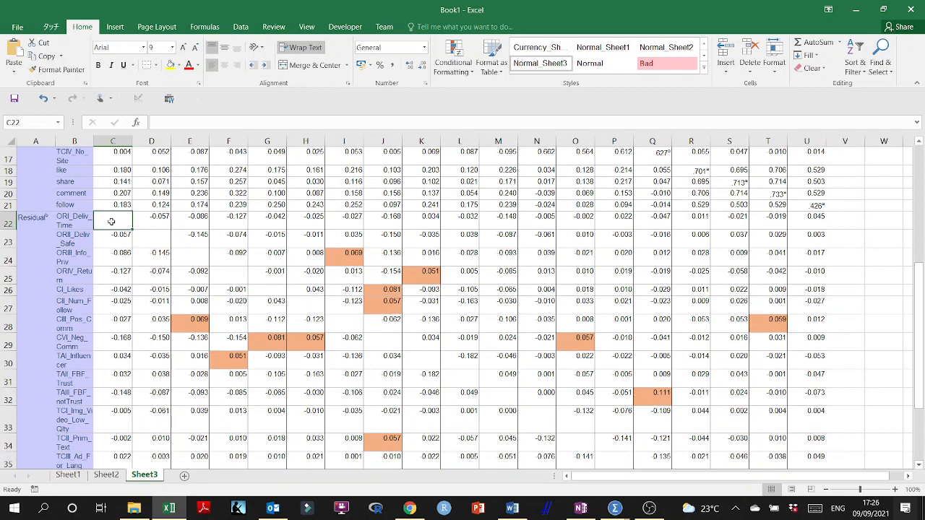
key(ctrl+shift+Right)
key(ctrl+shift+Right)
key(ctrl+shift+Down)
key(ctrl+shift+Down)
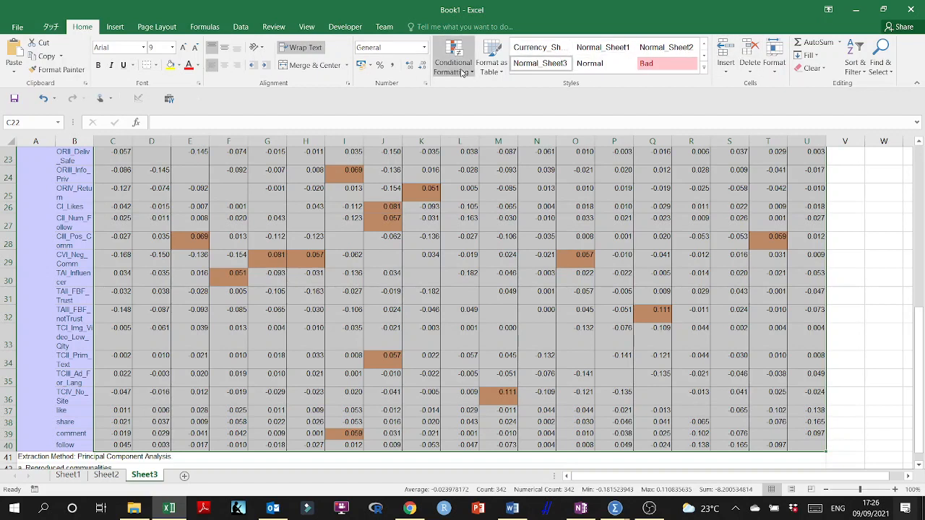
- Set up another conditional formatting rule for the residuals with cell value greater than or equal to 0.5
click(462, 71)
mouse_move(506, 176)
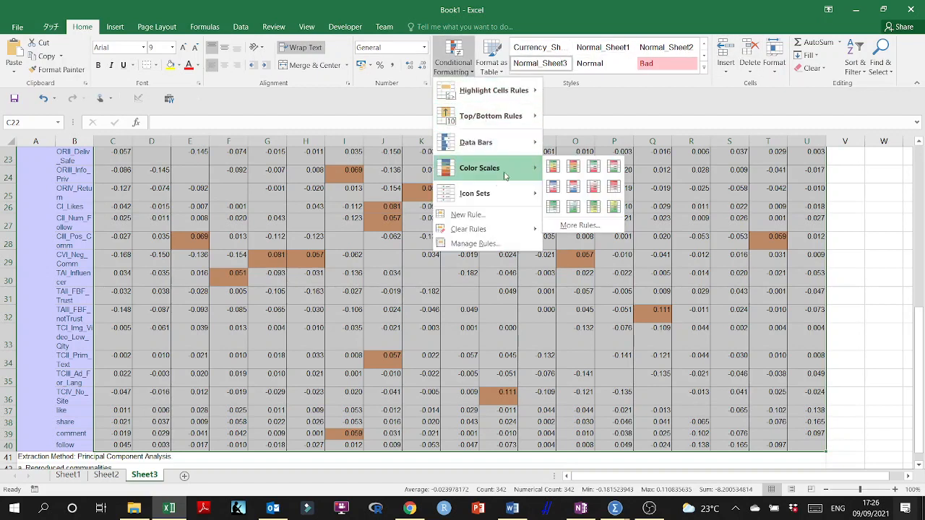
click(581, 226)
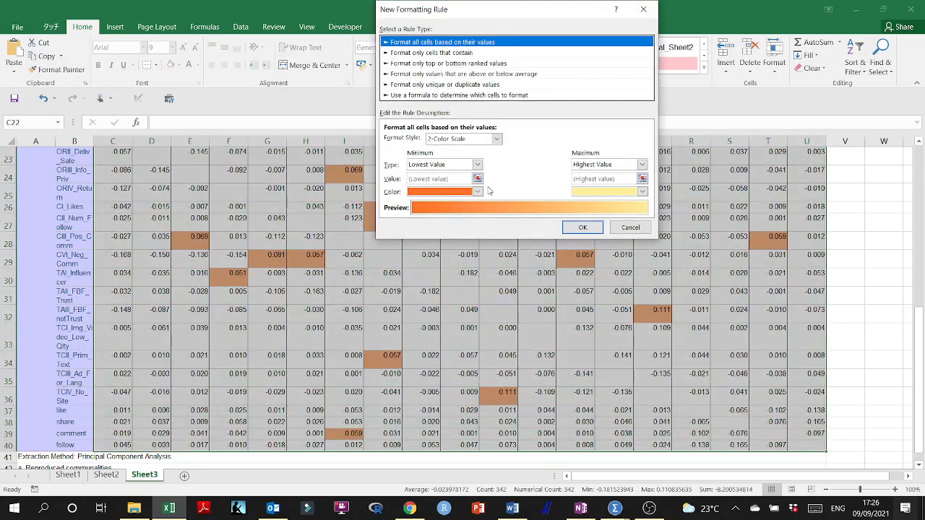
click(436, 54)
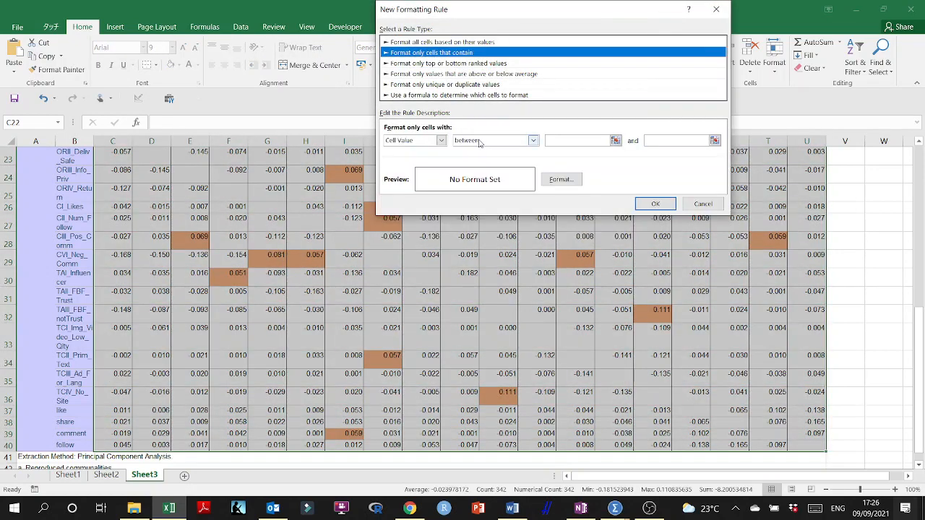
click(441, 141)
click(399, 151)
click(480, 141)
click(488, 200)
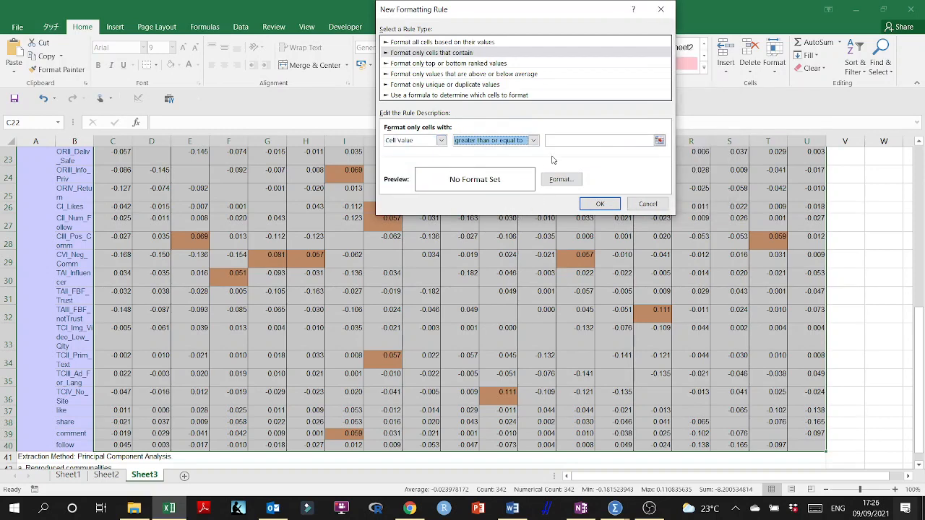
click(559, 141)
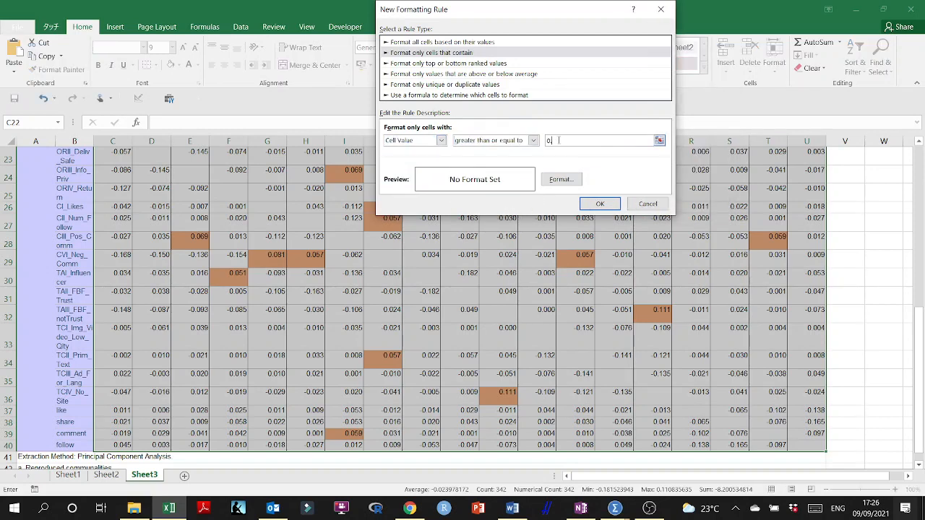
- Give the 0.5 rule a red fill, apply it to the residuals and check the table for red cells
click(561, 179)
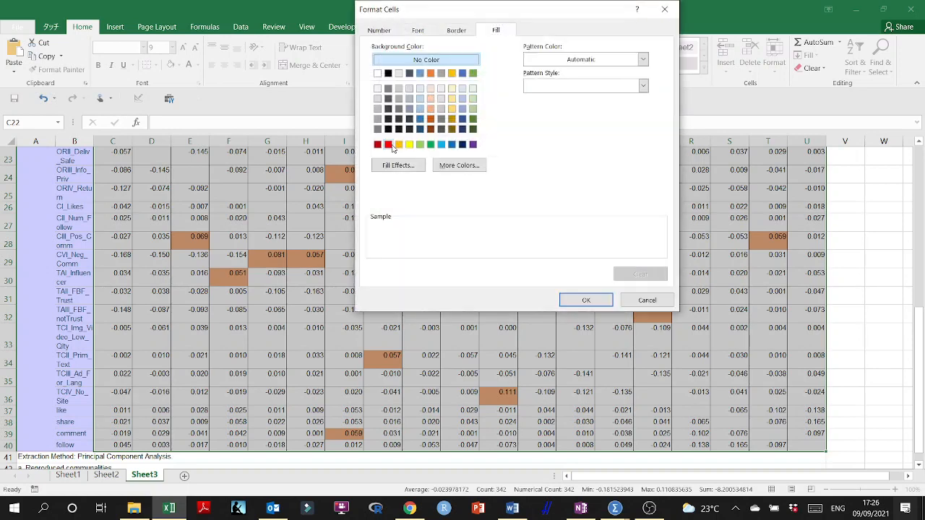
click(388, 144)
click(600, 300)
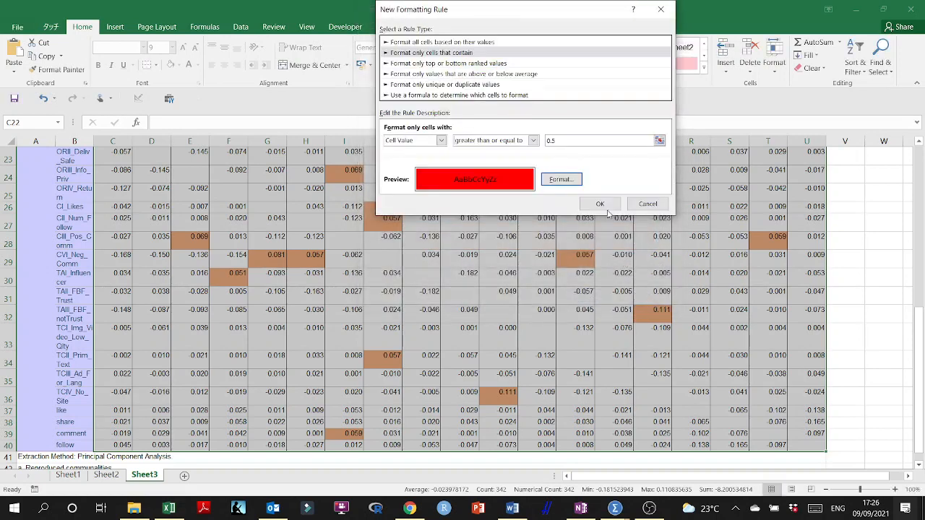
click(600, 204)
scroll(350, 237, up, 1)
scroll(350, 237, up, 2)
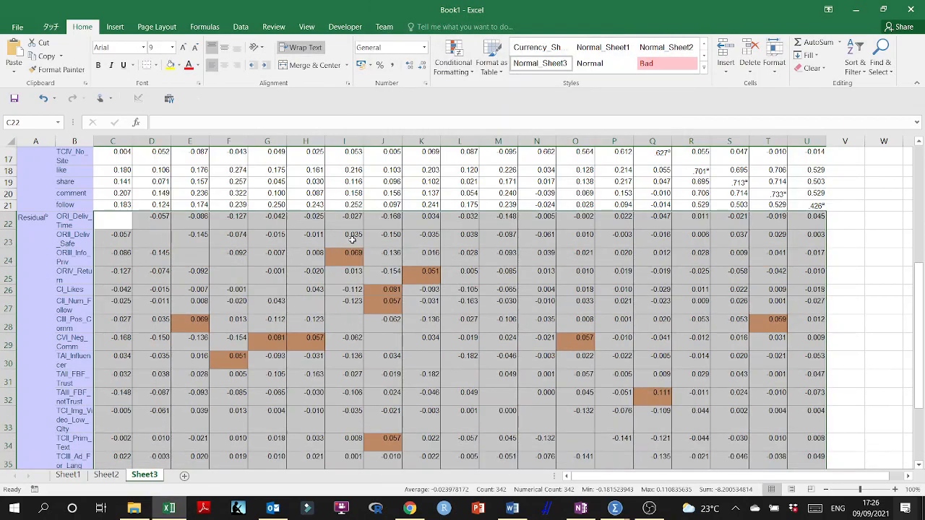
scroll(353, 242, down, 4)
scroll(355, 247, up, 2)
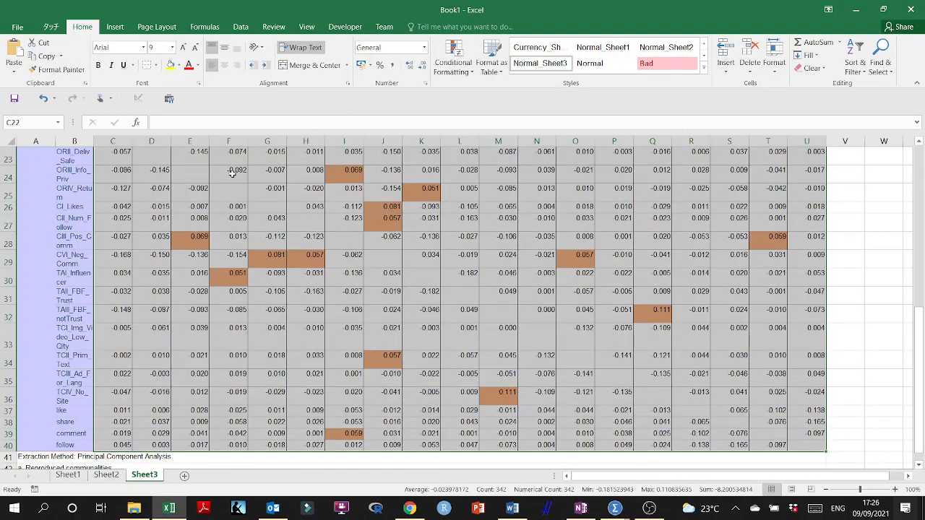
click(198, 83)
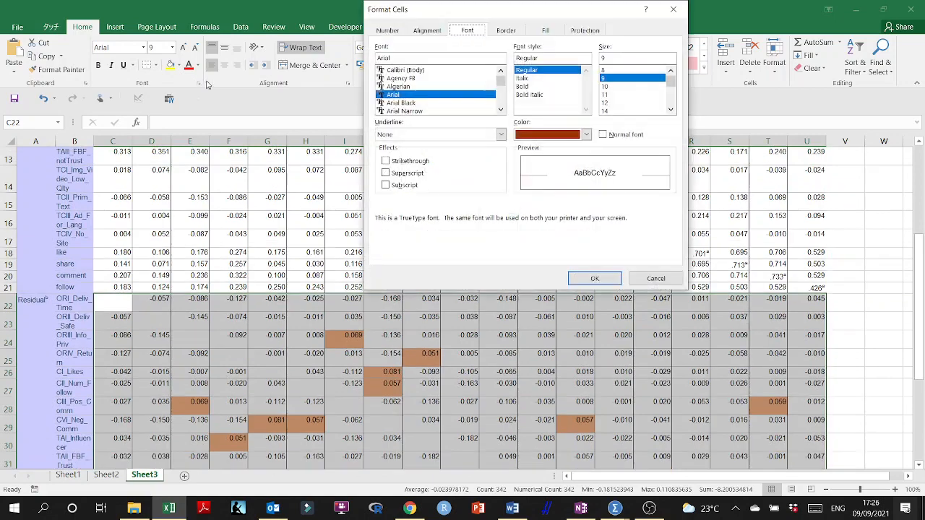
click(682, 11)
scroll(615, 118, down, 2)
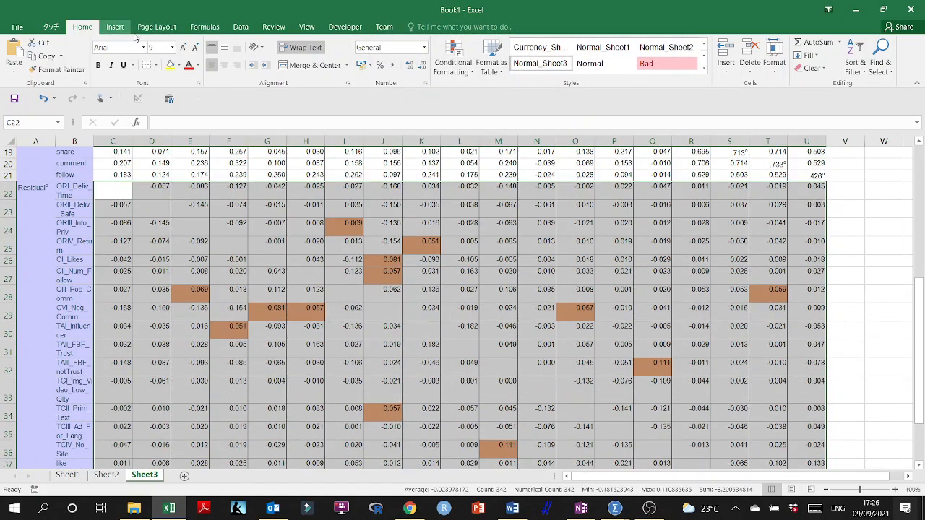
- Clear the conditional formatting rules from the selected residual values
click(453, 61)
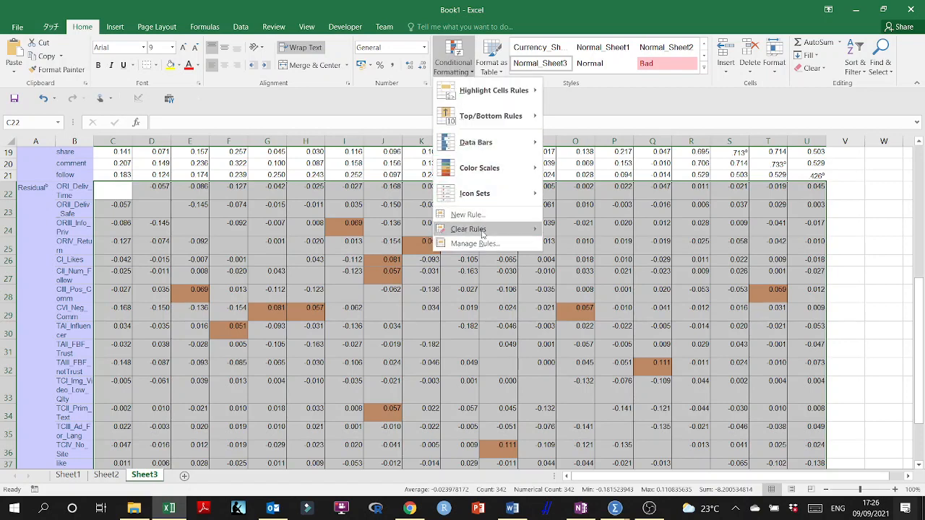
mouse_move(477, 229)
click(571, 228)
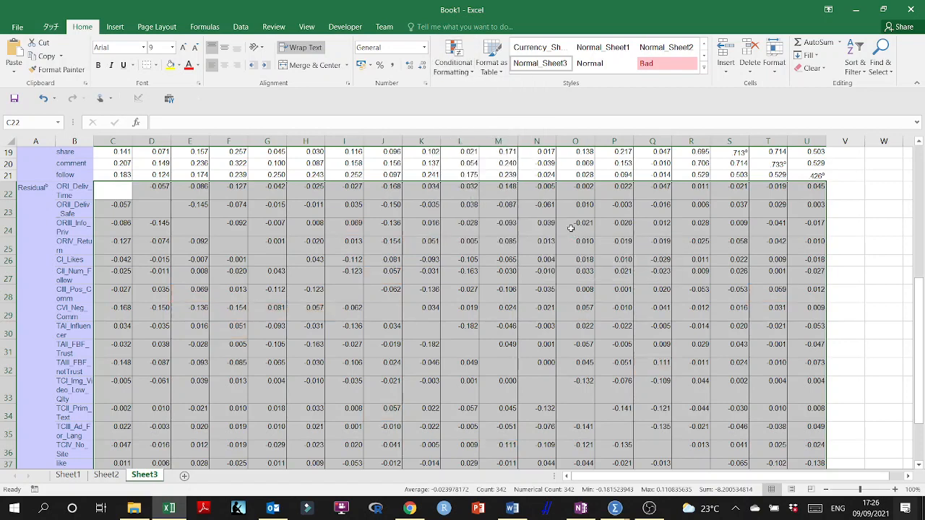
- Create a new conditional formatting rule for the selected residuals that targets cell values greater than or equal to 0.5
click(453, 65)
mouse_move(520, 174)
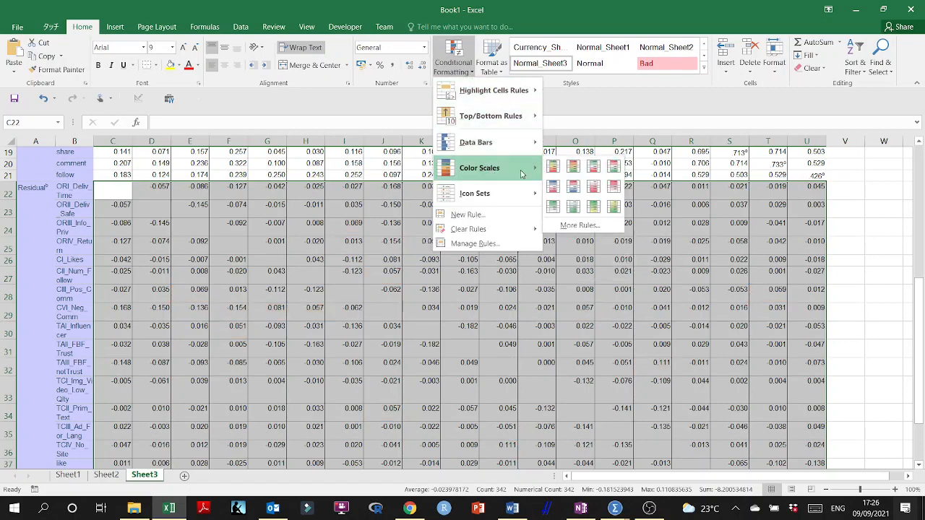
click(573, 225)
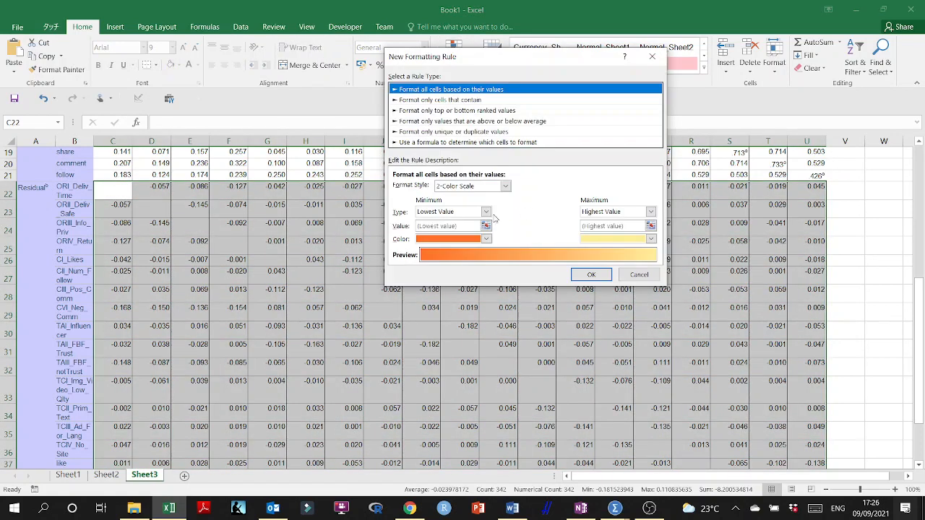
click(504, 186)
click(434, 101)
click(438, 91)
click(440, 101)
click(470, 187)
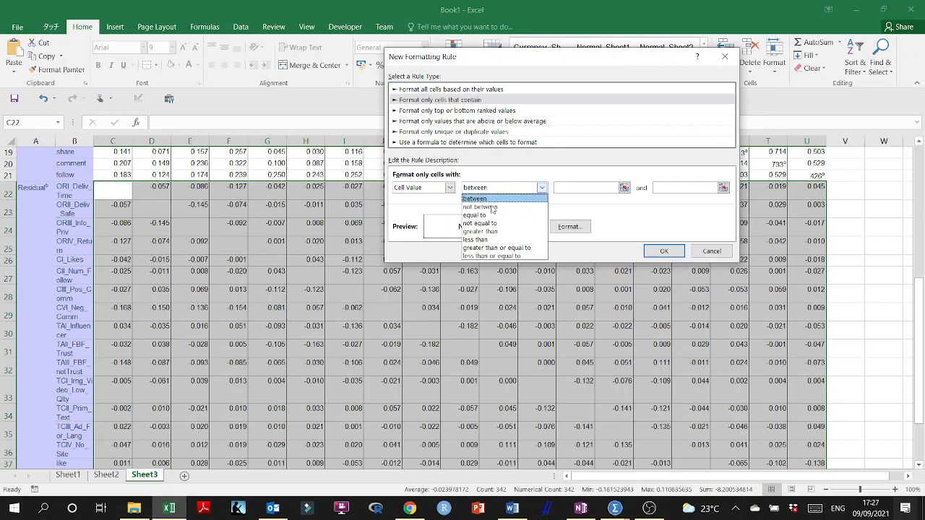
click(502, 248)
click(590, 188)
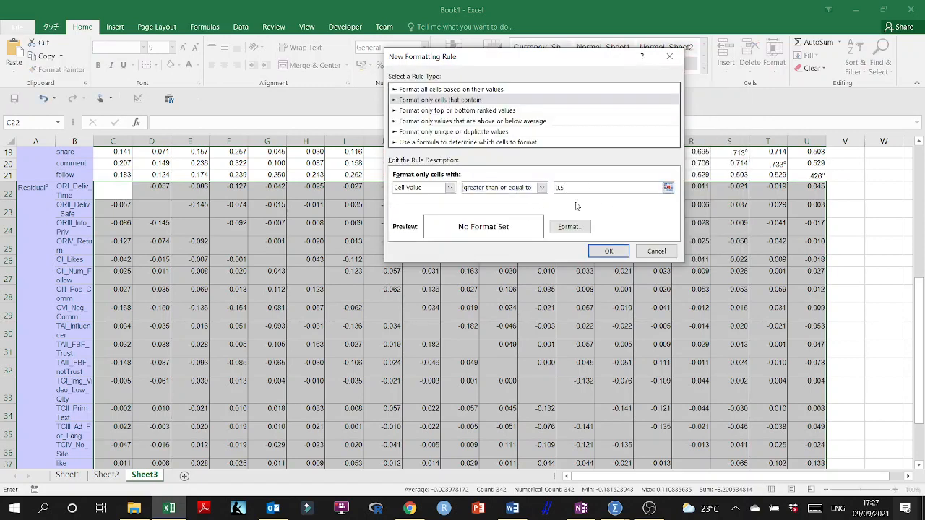
- Assign a red fill to the new rule, apply it and inspect the residual table for highlighted cells
click(569, 227)
click(397, 145)
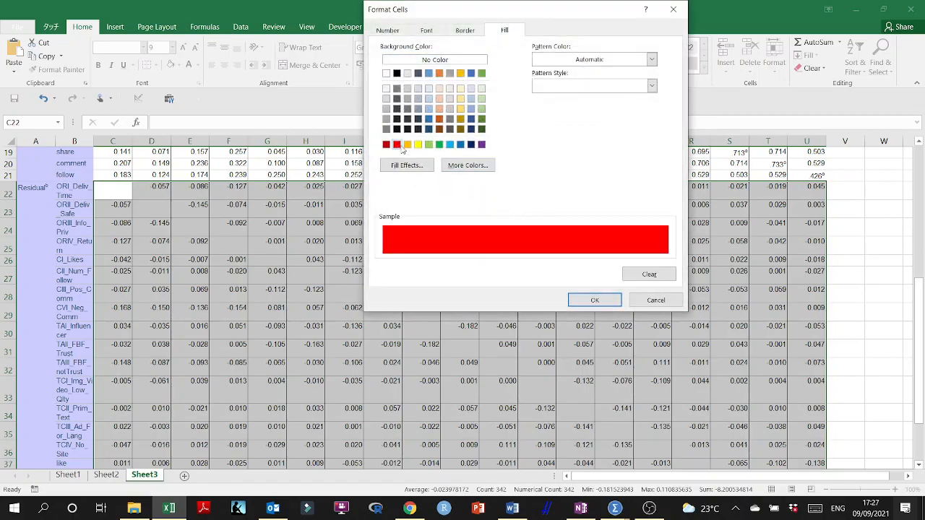
click(595, 300)
click(609, 253)
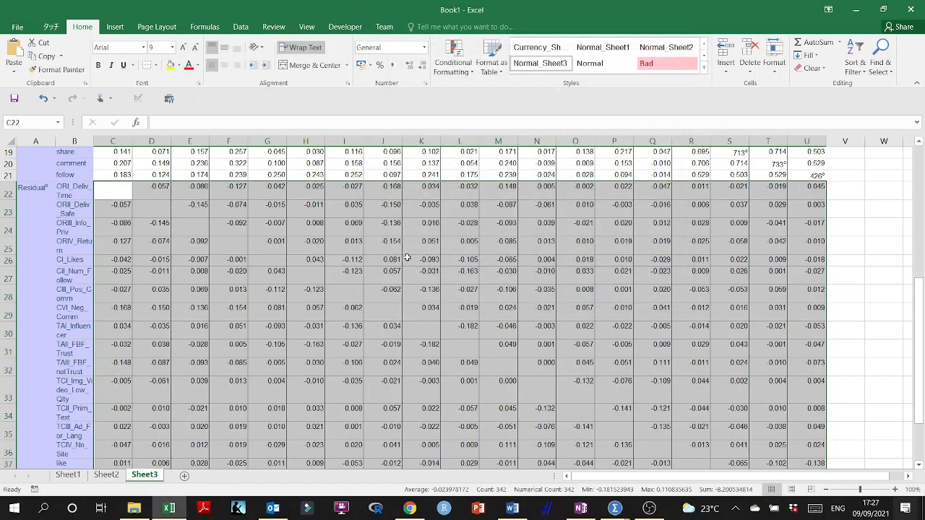
scroll(407, 258, down, 3)
scroll(424, 264, up, 3)
- Switch back to the SPSS output and examine the Pattern Matrix loadings below the Reproduced Correlations
click(856, 10)
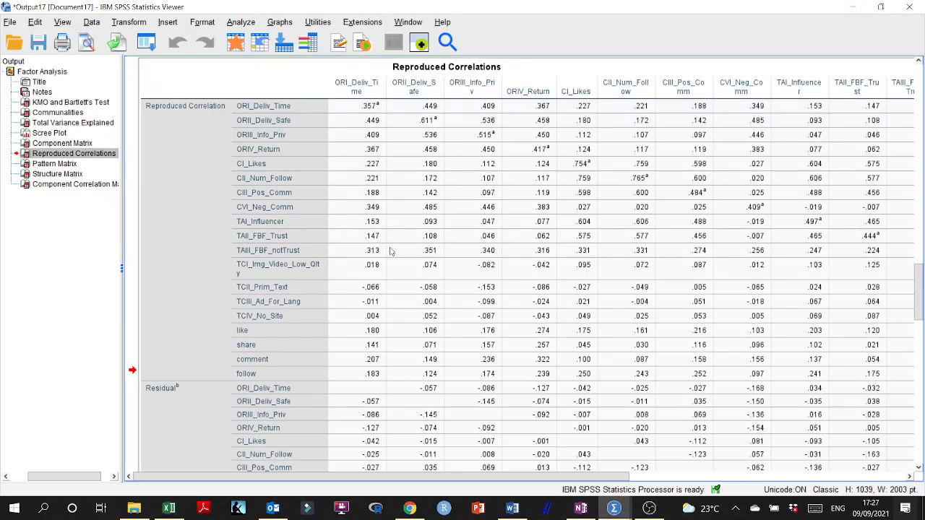
scroll(412, 280, down, 10)
scroll(456, 312, down, 2)
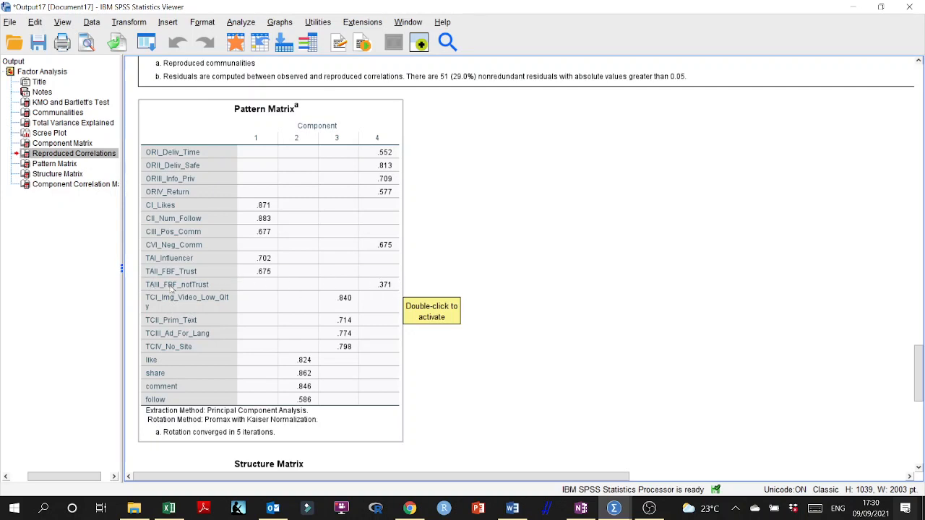
- Close the output viewer without saving and reopen the Factor Analysis setup from the data file
click(911, 7)
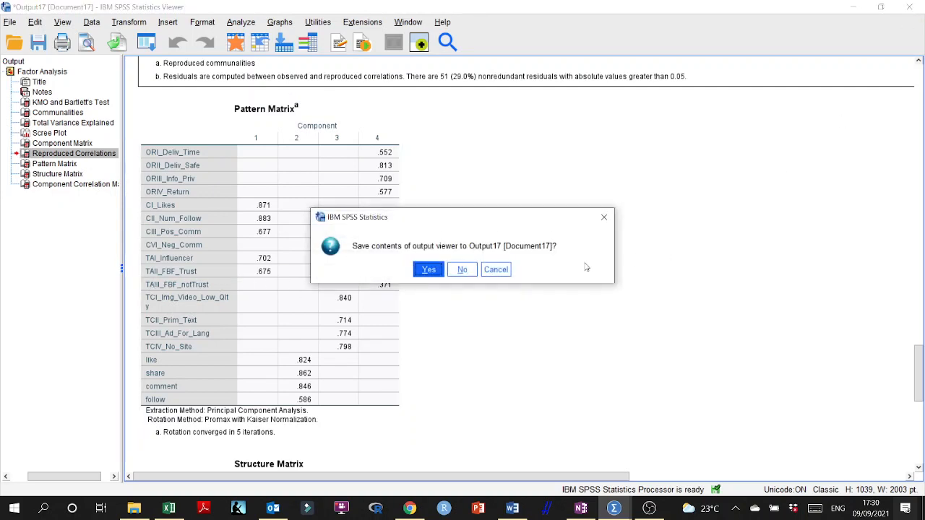
click(459, 274)
click(174, 23)
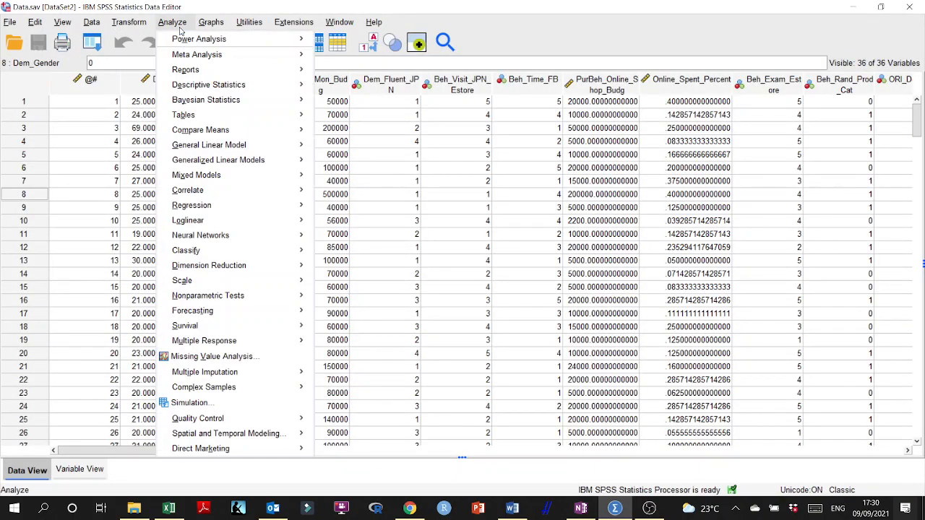
mouse_move(224, 266)
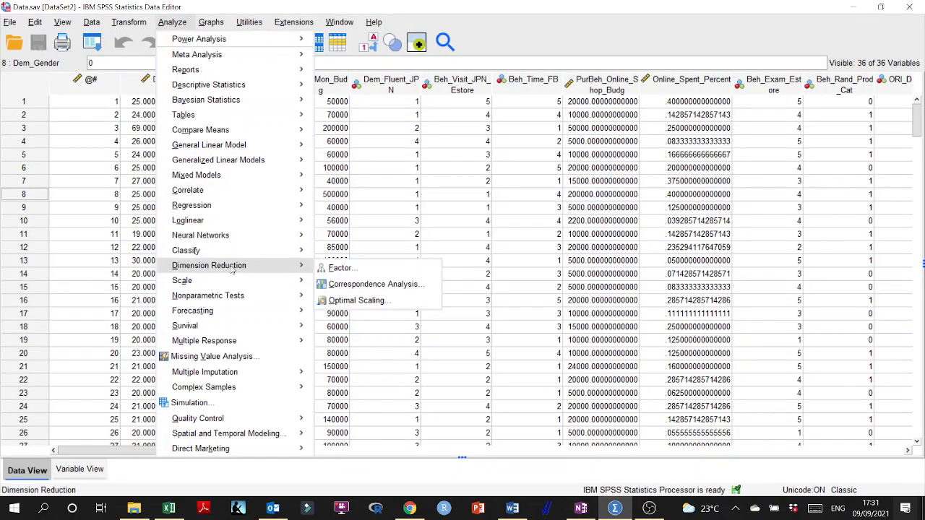
click(342, 268)
- Suppress small coefficients with an absolute value below .4 and rerun the factor analysis
click(567, 250)
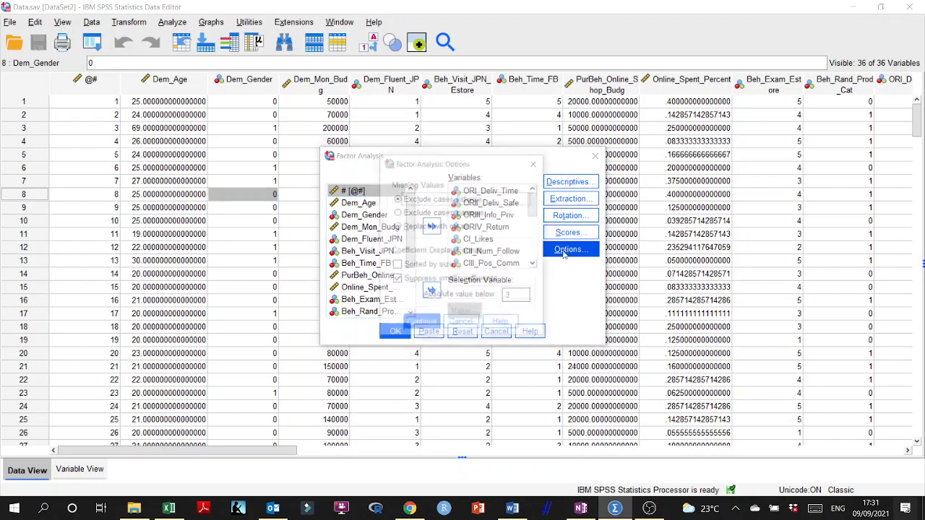
double_click(517, 298)
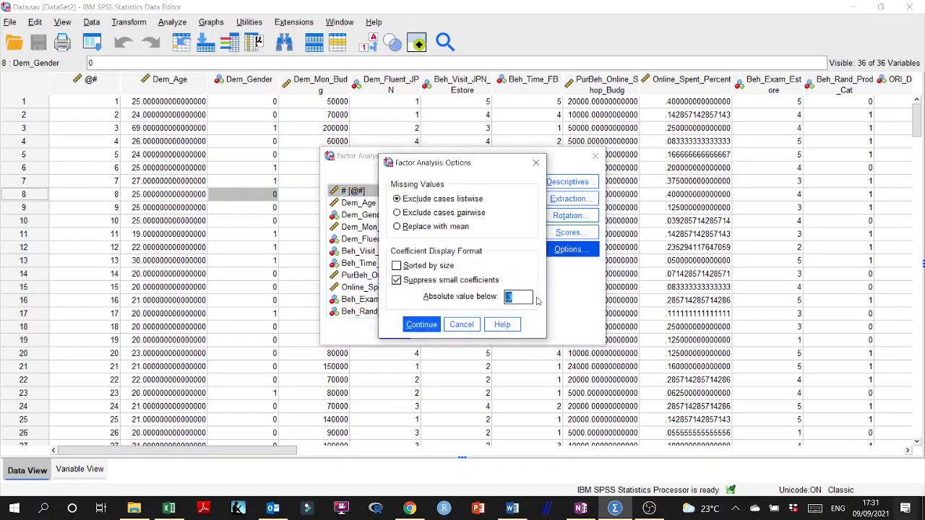
key(BackSpace)
text(4)
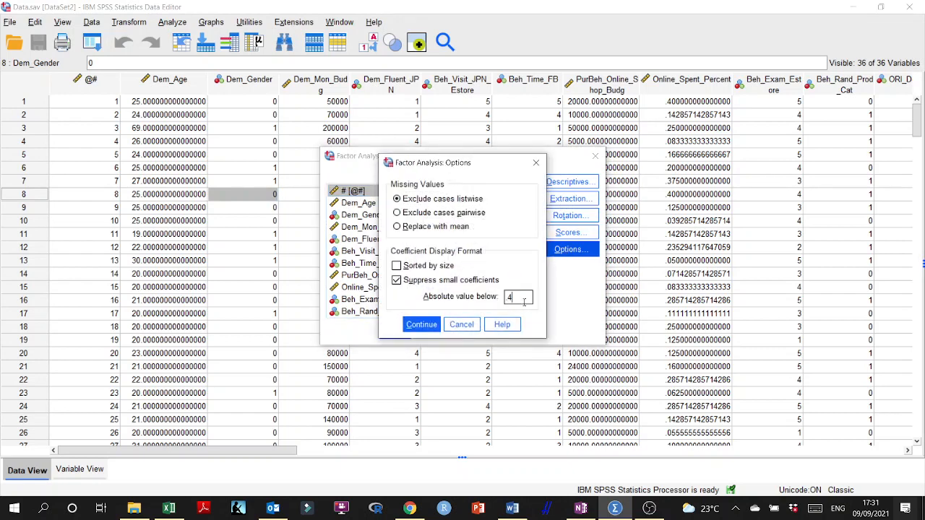
click(422, 326)
click(394, 331)
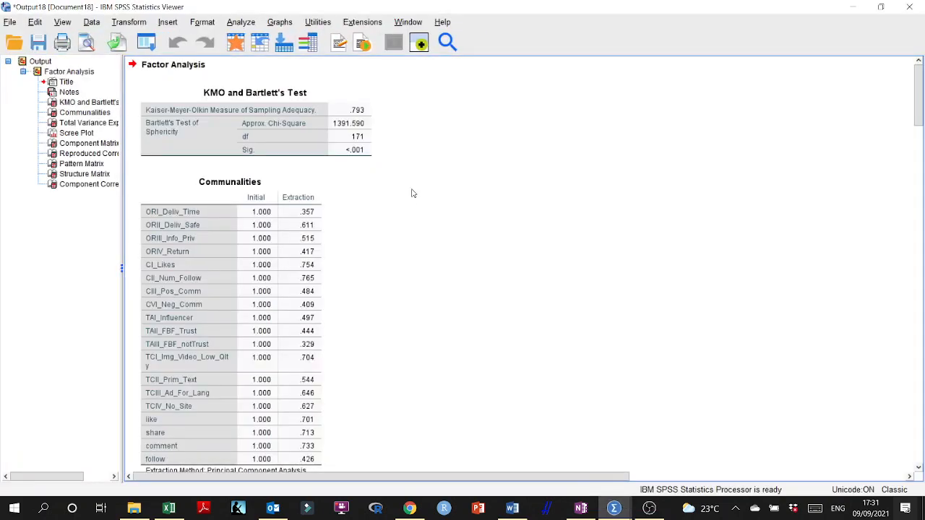
- Examine the Component Matrix and the Pattern Matrix in the new output for the loadings of each item
scroll(415, 287, down, 5)
scroll(416, 287, down, 10)
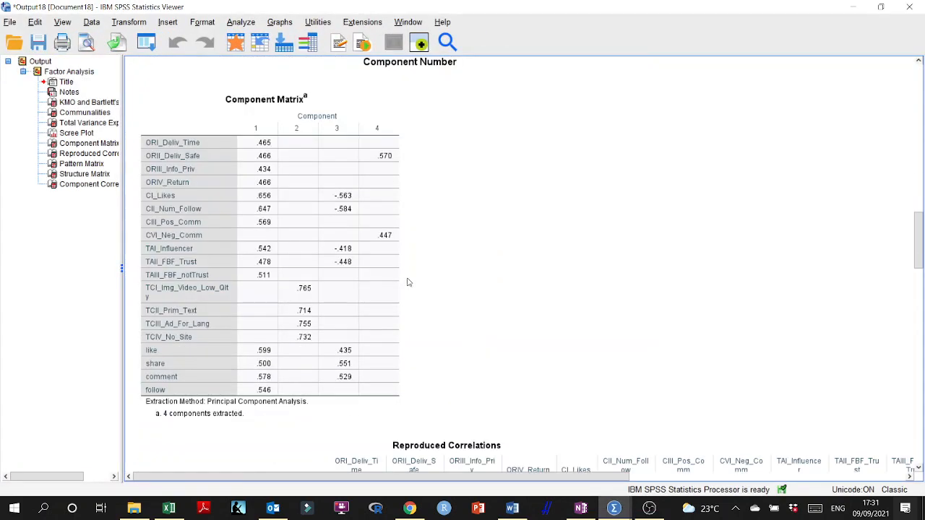
scroll(410, 280, down, 3)
click(352, 246)
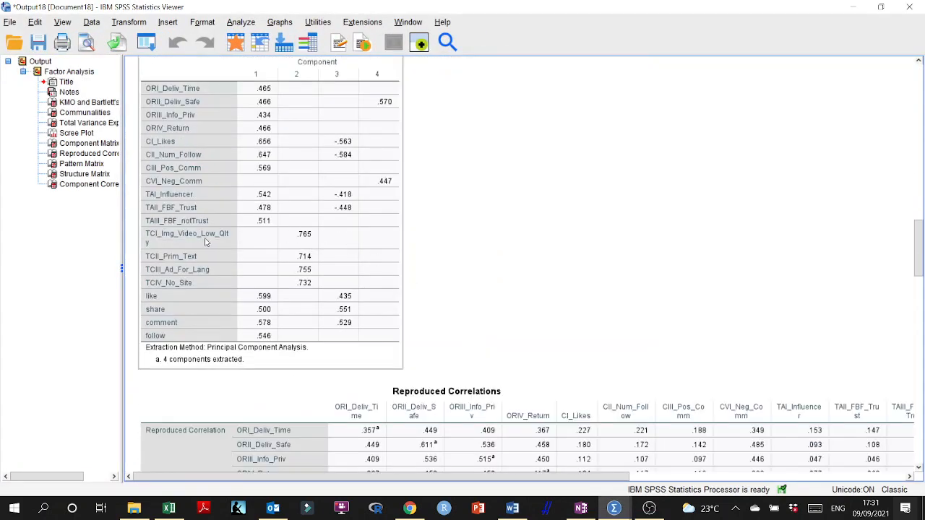
scroll(206, 242, up, 3)
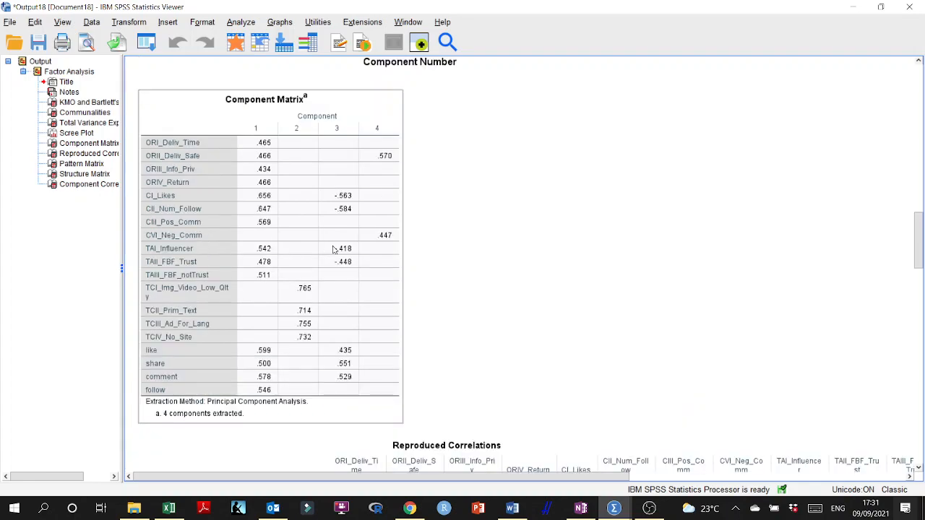
scroll(272, 261, down, 20)
scroll(275, 272, down, 15)
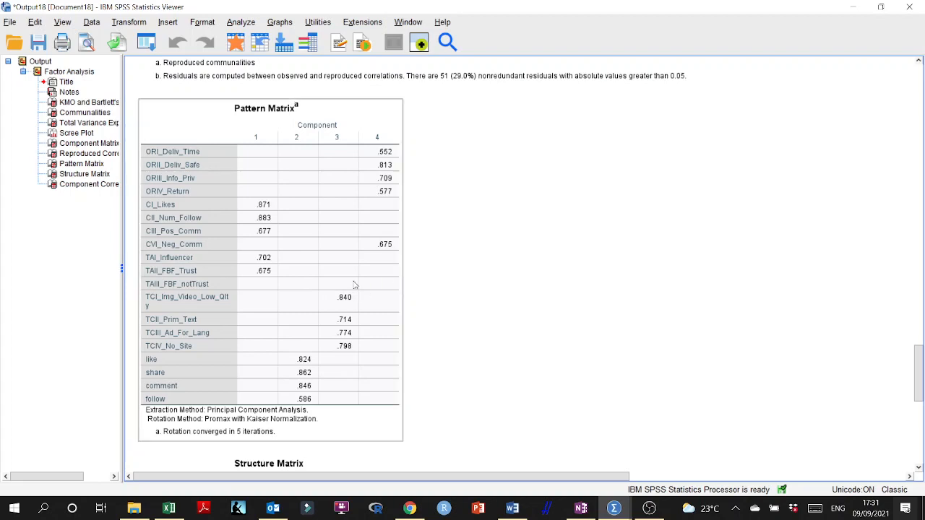
- Discard the Promax output without saving and open the Factor Analysis setup again
click(908, 6)
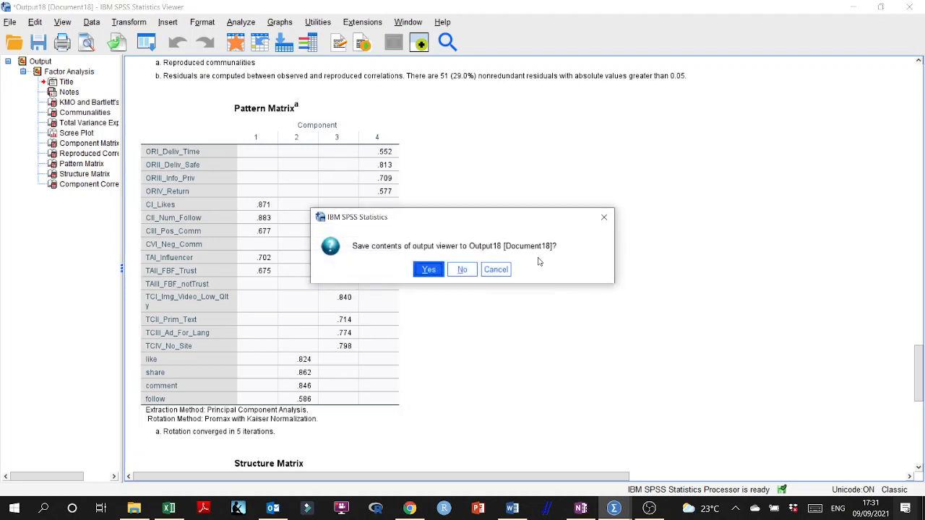
click(461, 273)
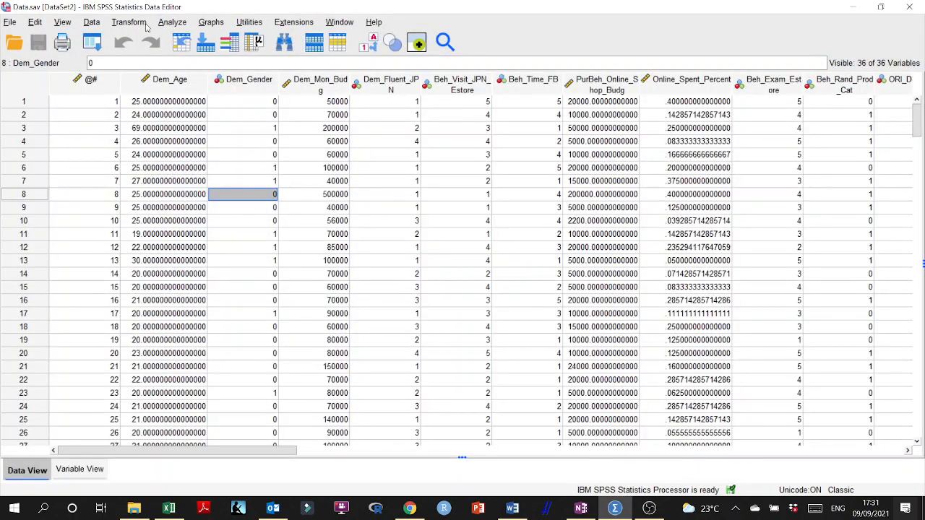
click(172, 22)
mouse_move(269, 270)
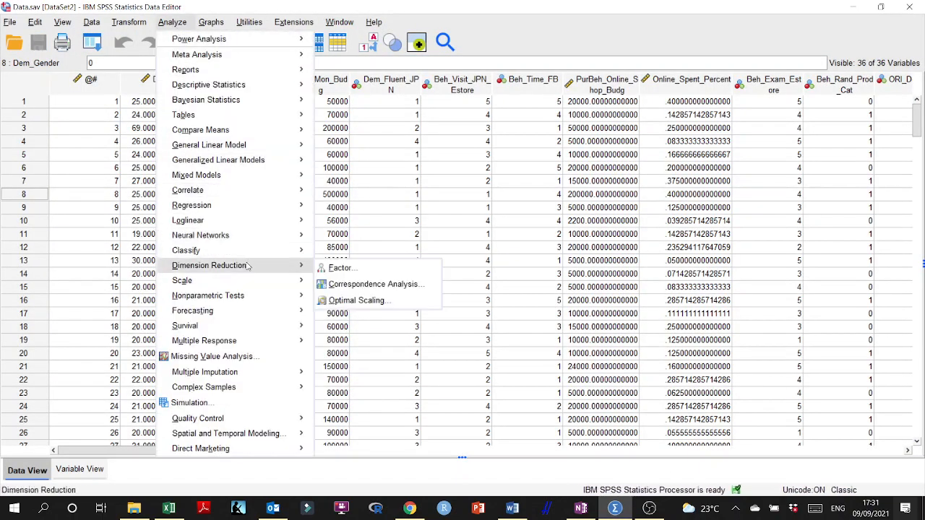
click(340, 269)
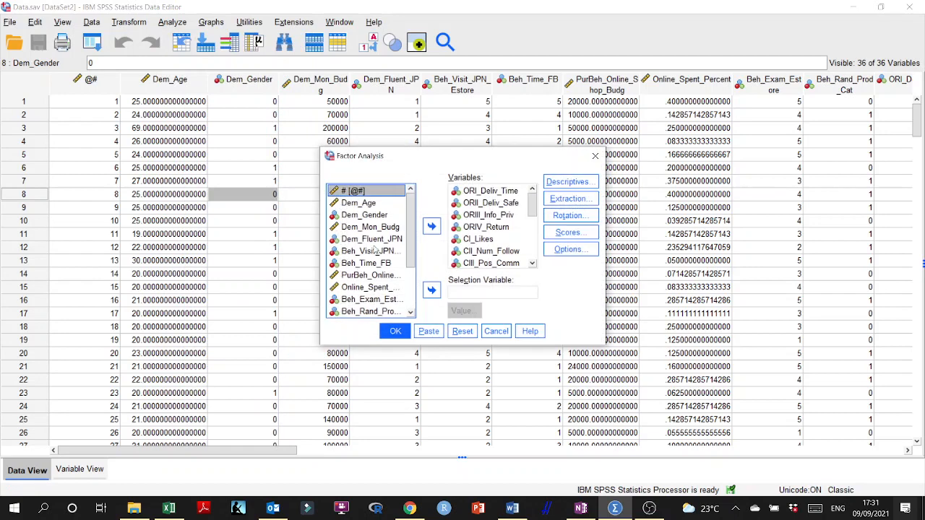
- Change the rotation method to Varimax and run the factor analysis
click(566, 218)
click(392, 212)
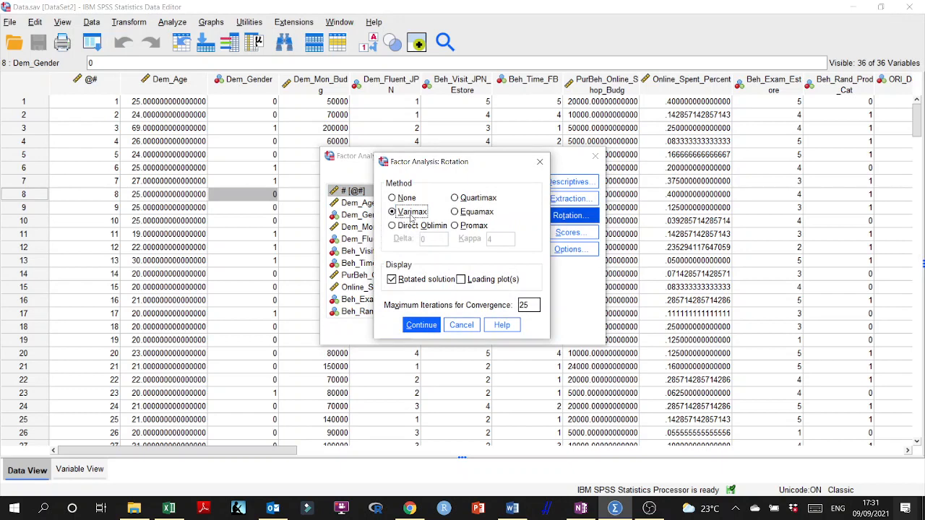
click(421, 325)
click(394, 331)
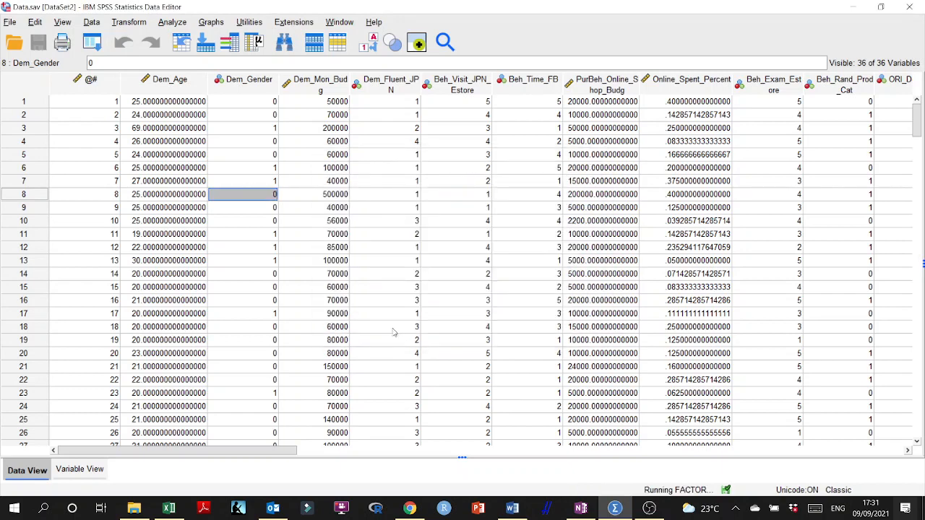
- Examine the Rotated Component Matrix of the Varimax solution, comparing which items load on each component
scroll(387, 260, down, 20)
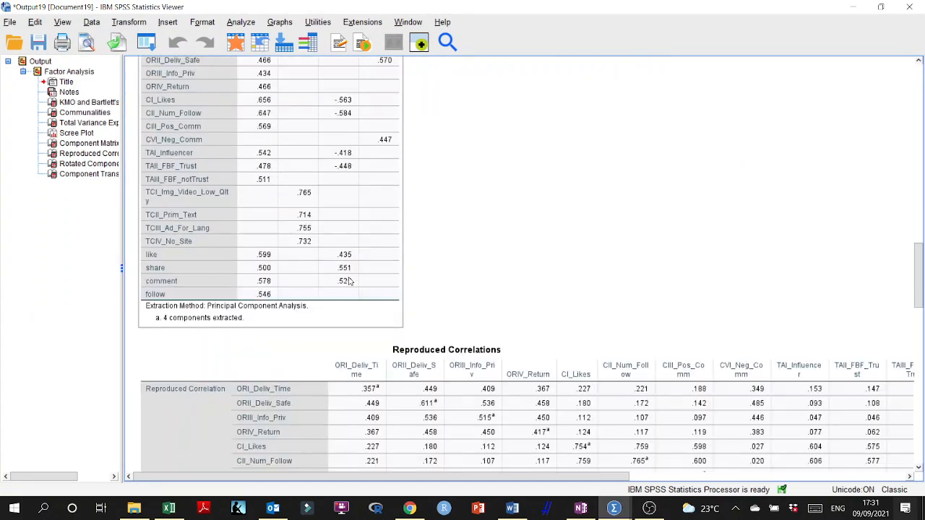
scroll(349, 281, down, 15)
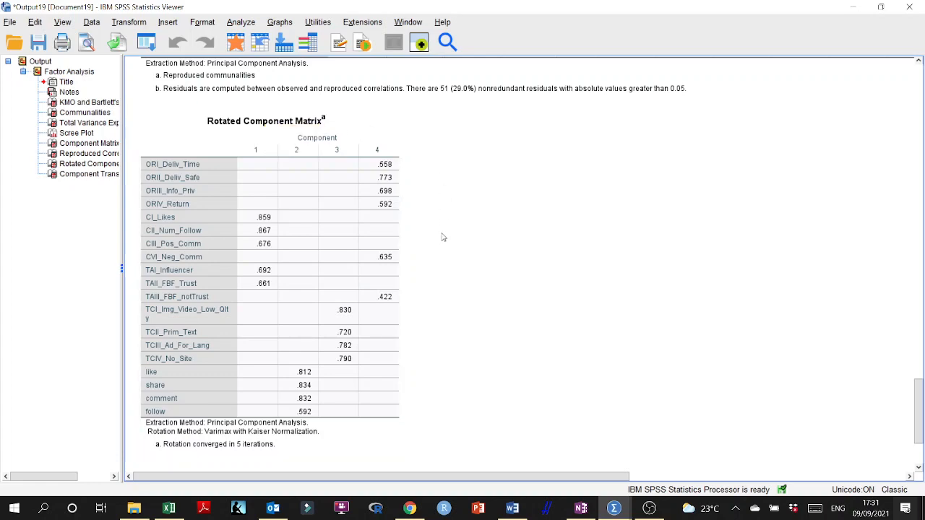
scroll(443, 240, down, 3)
scroll(442, 240, up, 4)
scroll(442, 240, down, 1)
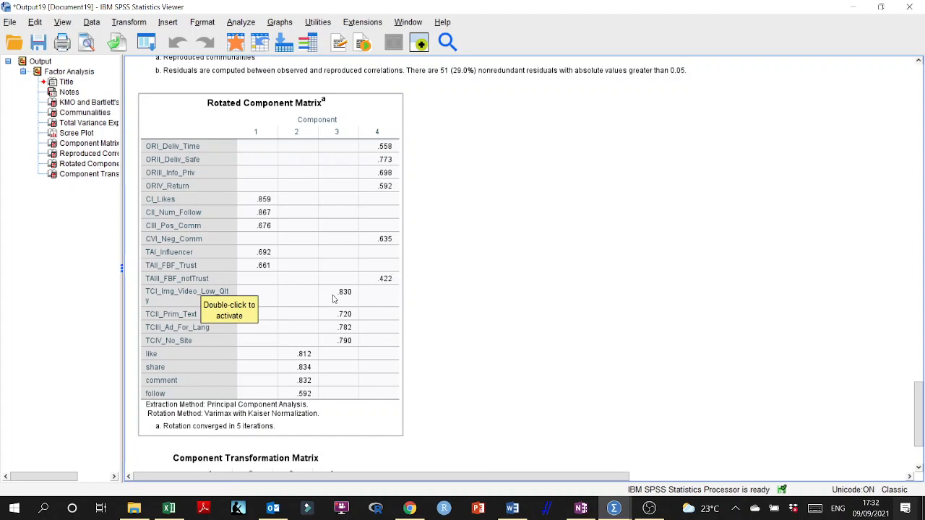
click(421, 296)
click(391, 238)
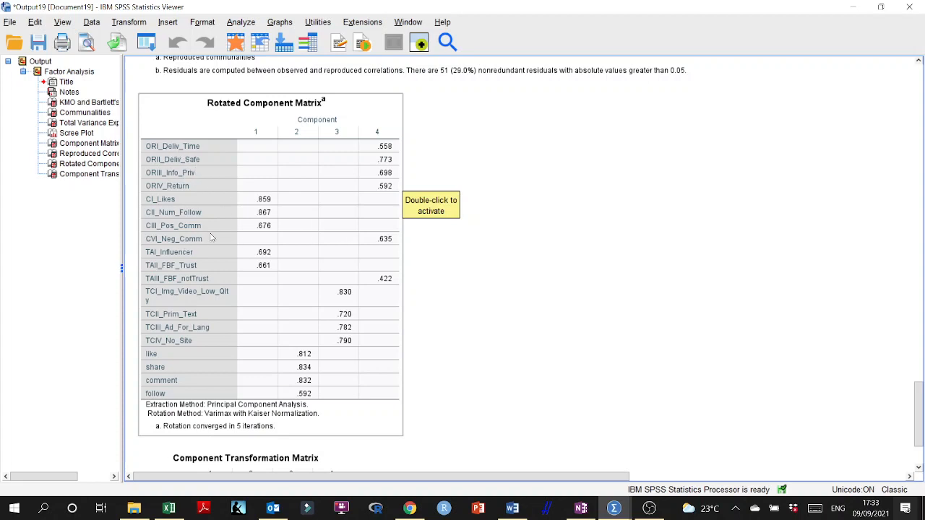
- Close the Varimax output without saving and bring up the Factor Analysis setup once more
click(913, 7)
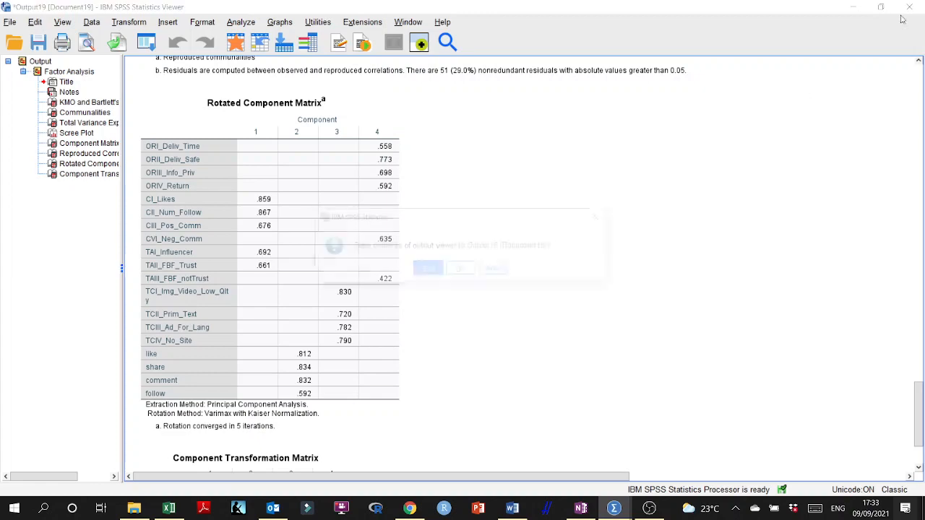
click(460, 269)
click(172, 22)
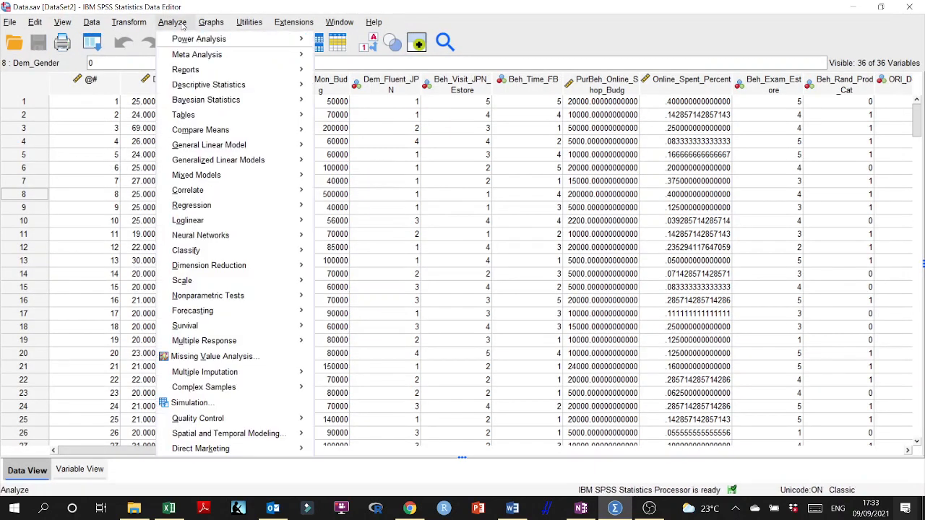
mouse_move(262, 270)
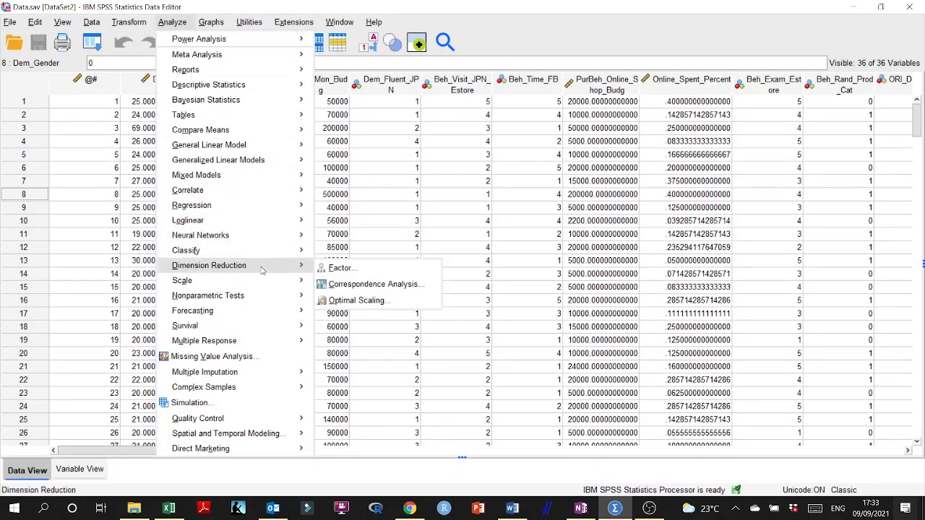
click(339, 268)
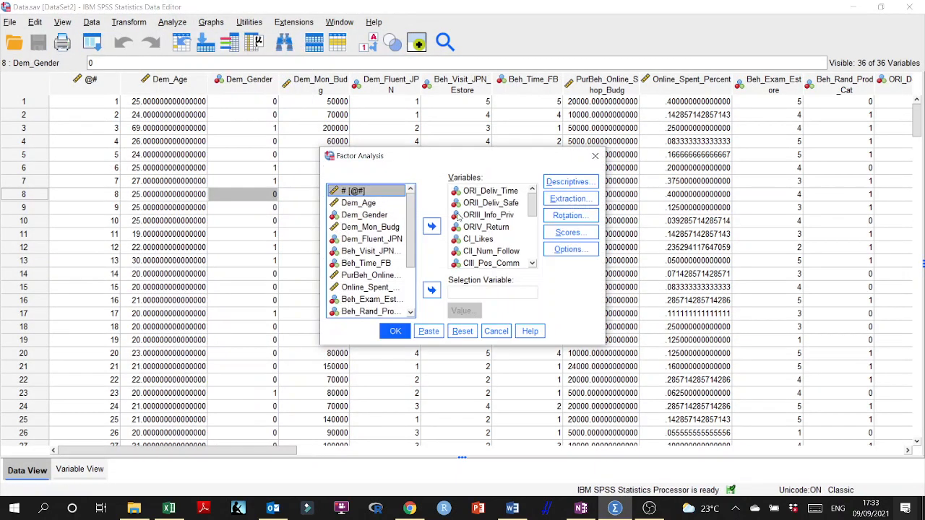
- Review the rotation settings of the factor analysis and keep Varimax as the method
click(569, 215)
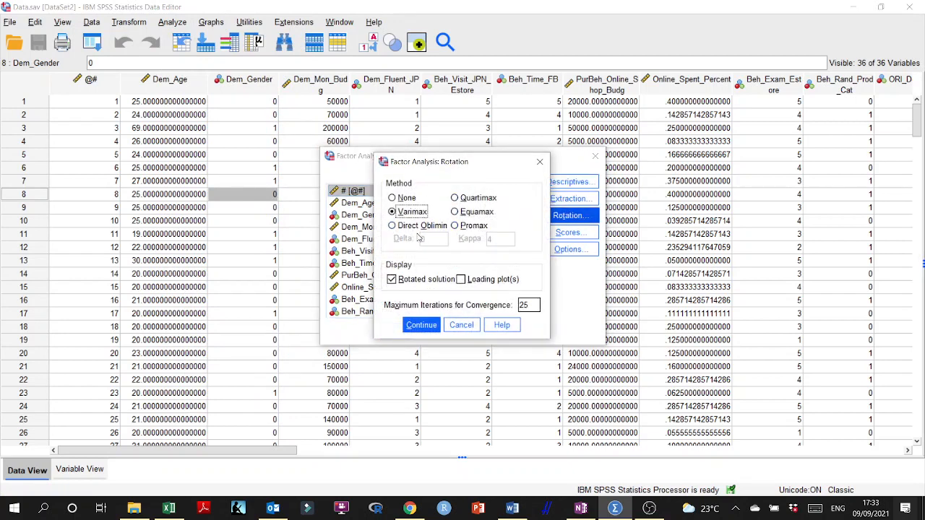
click(421, 325)
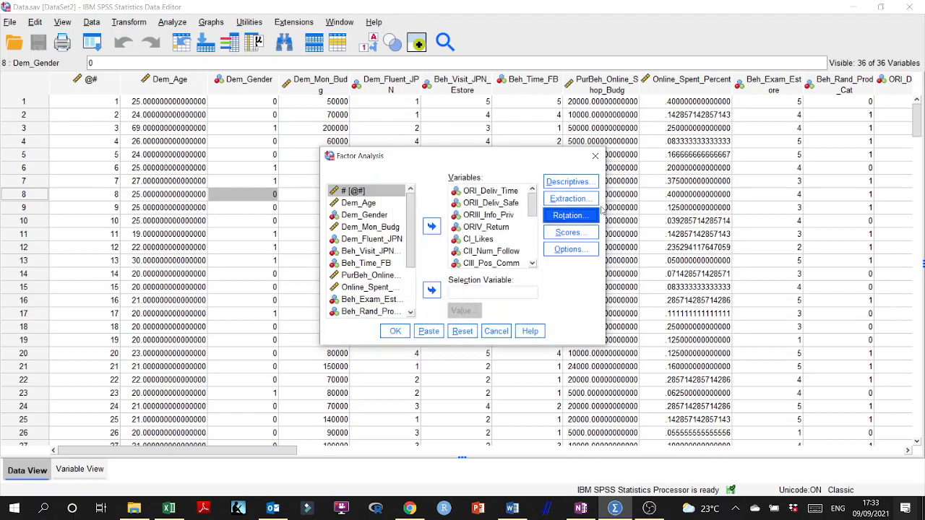
- Set the extraction to a fixed number of 5 factors and run the factor analysis
click(578, 205)
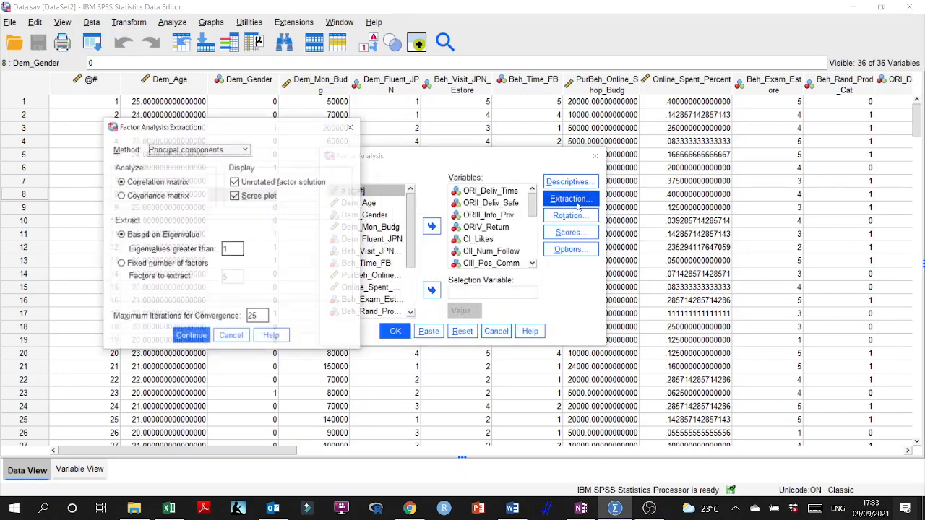
click(122, 264)
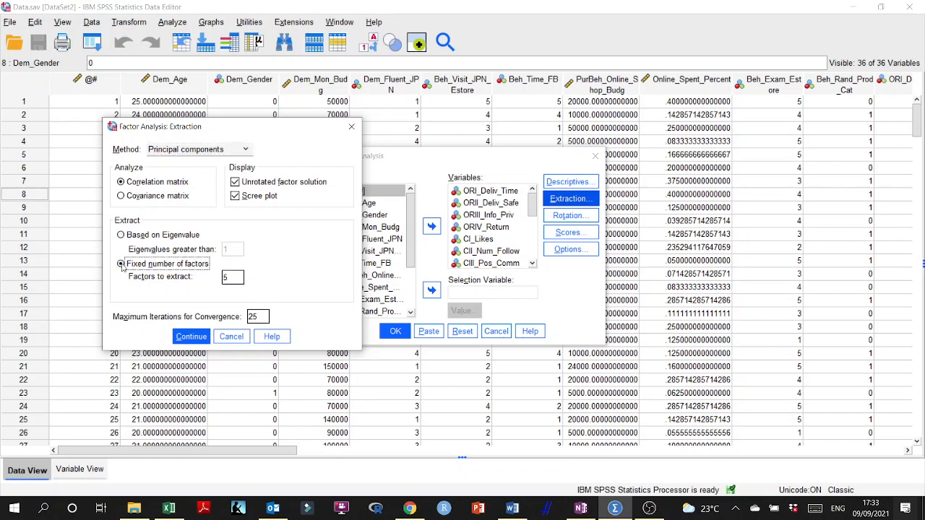
double_click(228, 278)
click(509, 508)
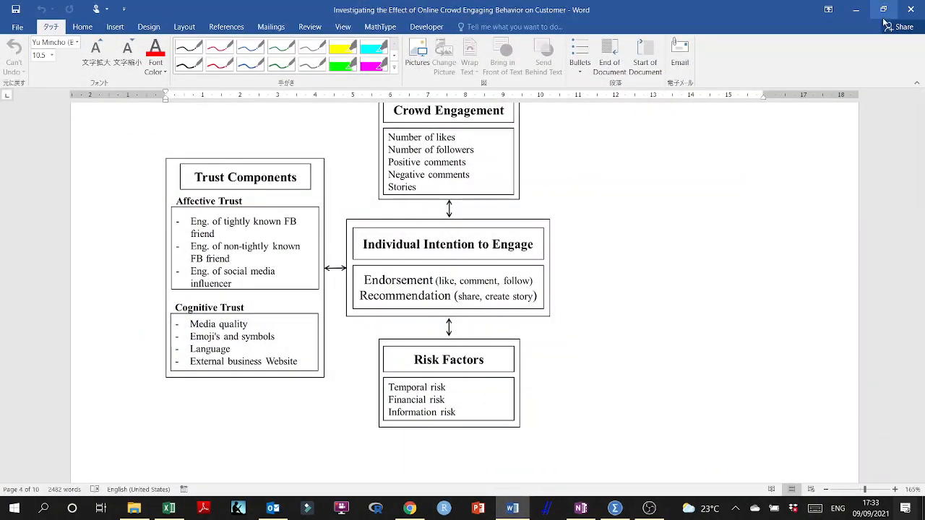
click(856, 9)
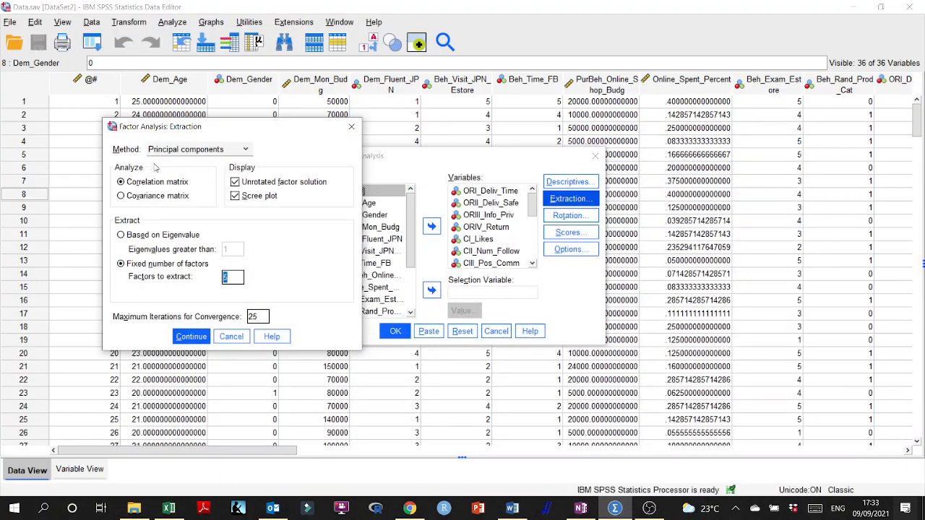
click(190, 337)
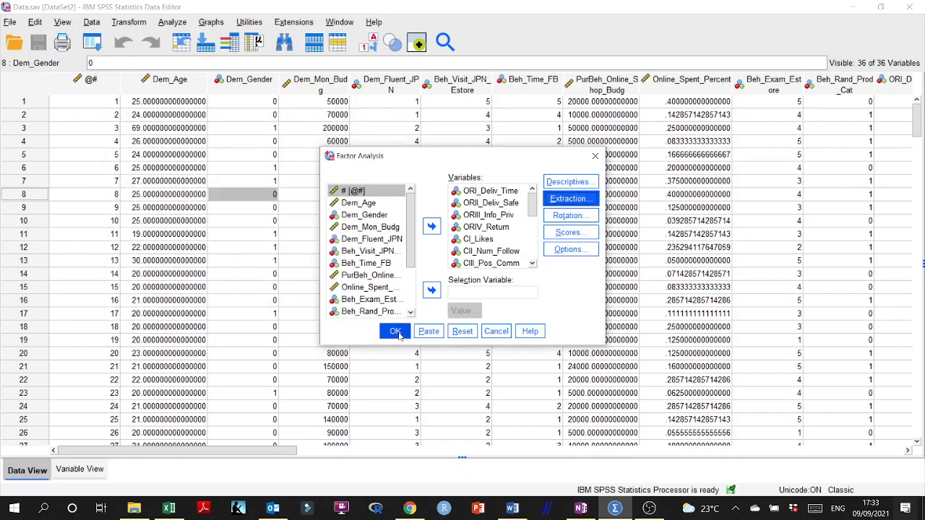
click(395, 332)
- Examine the Scree Plot, Component Matrix and Rotated Component Matrix of the five-factor solution to see how the items load
scroll(397, 304, down, 15)
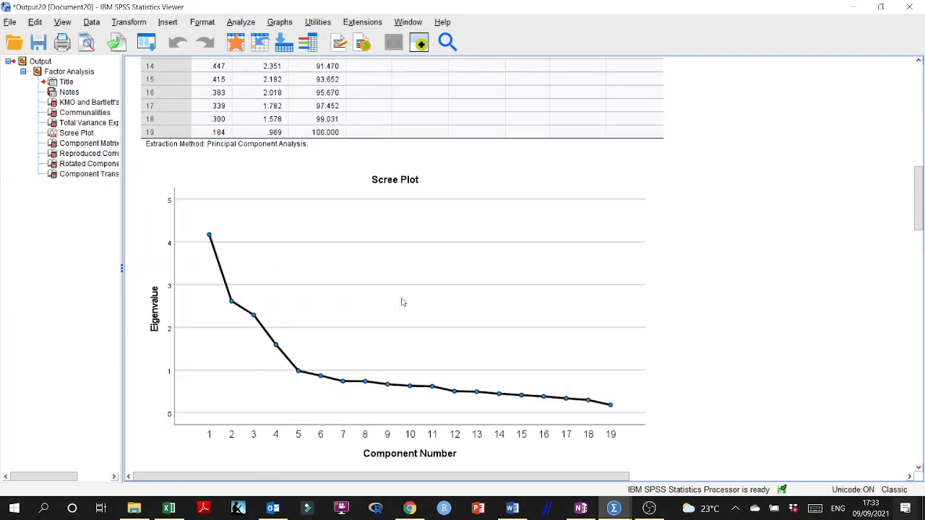
scroll(401, 300, up, 5)
scroll(400, 300, down, 20)
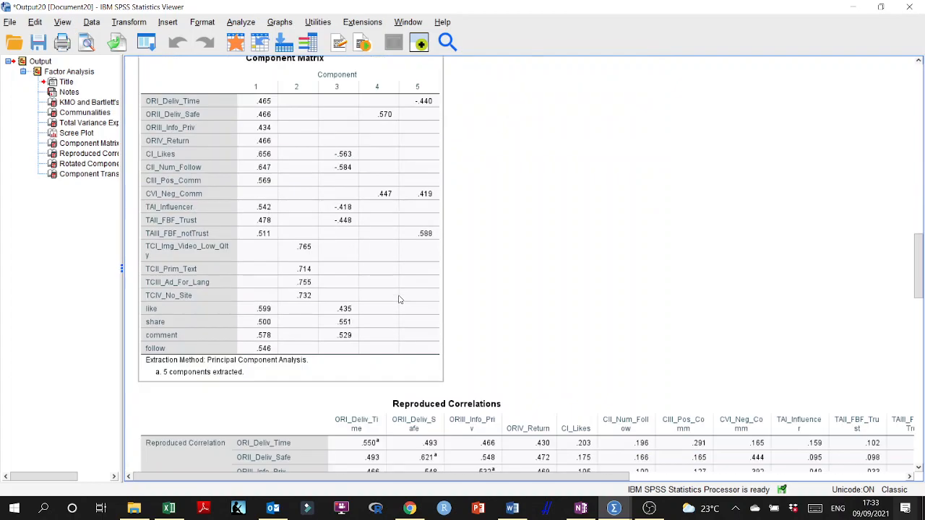
scroll(399, 300, down, 15)
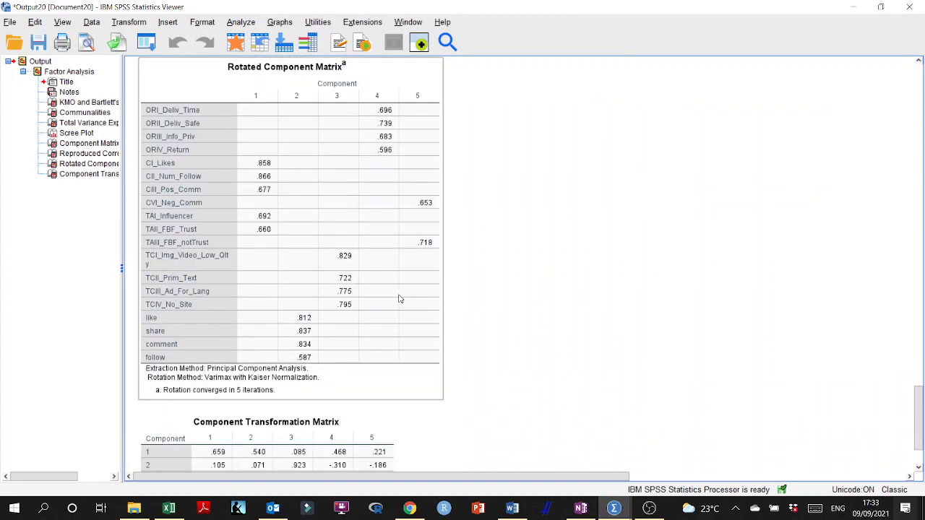
scroll(399, 297, down, 2)
scroll(399, 294, up, 5)
scroll(399, 295, down, 3)
click(405, 118)
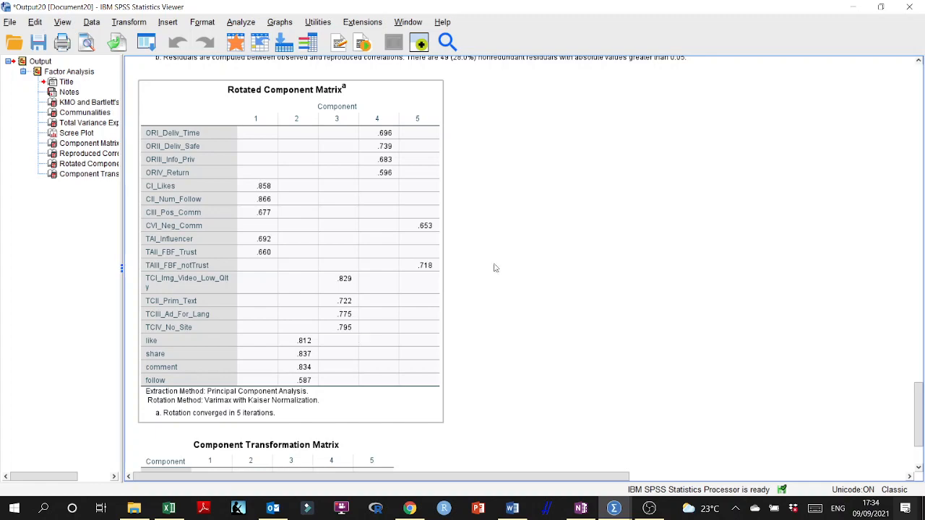
- Close the five-factor output without saving, reopen the Factor Analysis setup and keep its descriptives settings
click(909, 7)
click(462, 274)
click(166, 23)
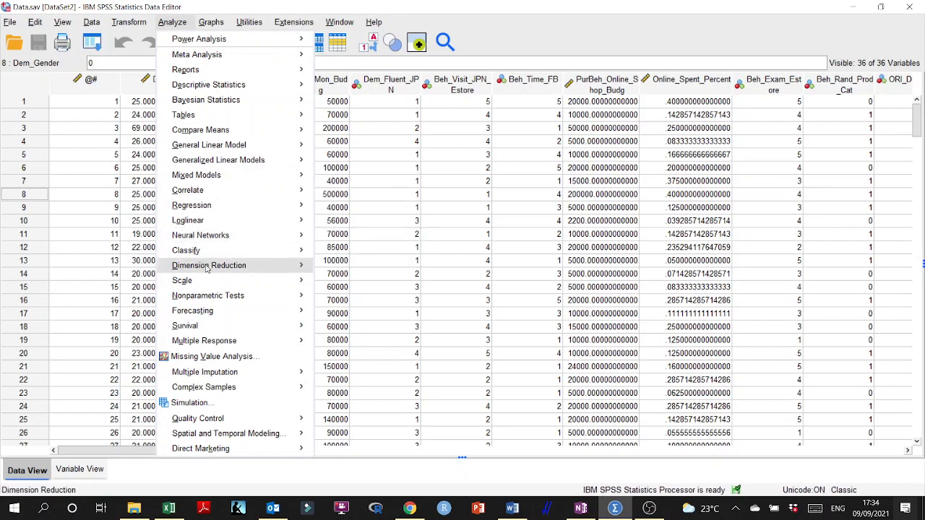
mouse_move(206, 268)
click(339, 266)
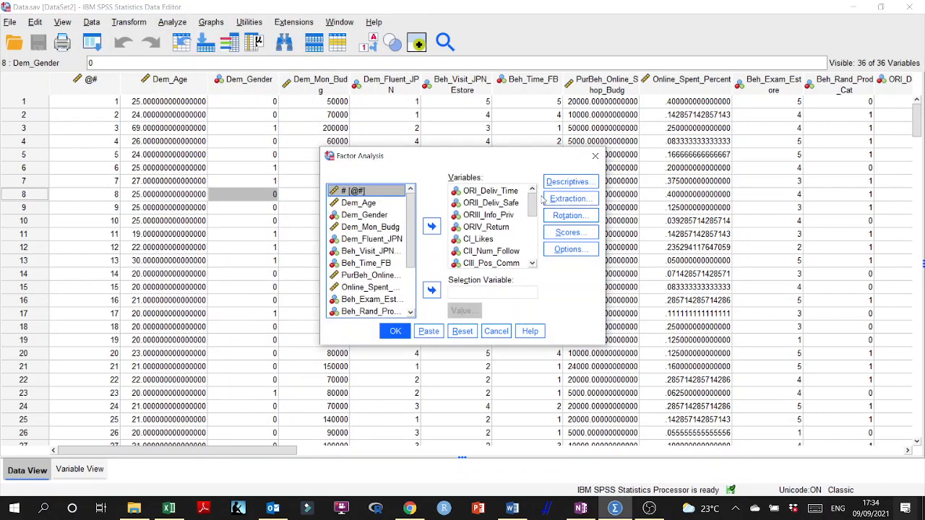
click(571, 182)
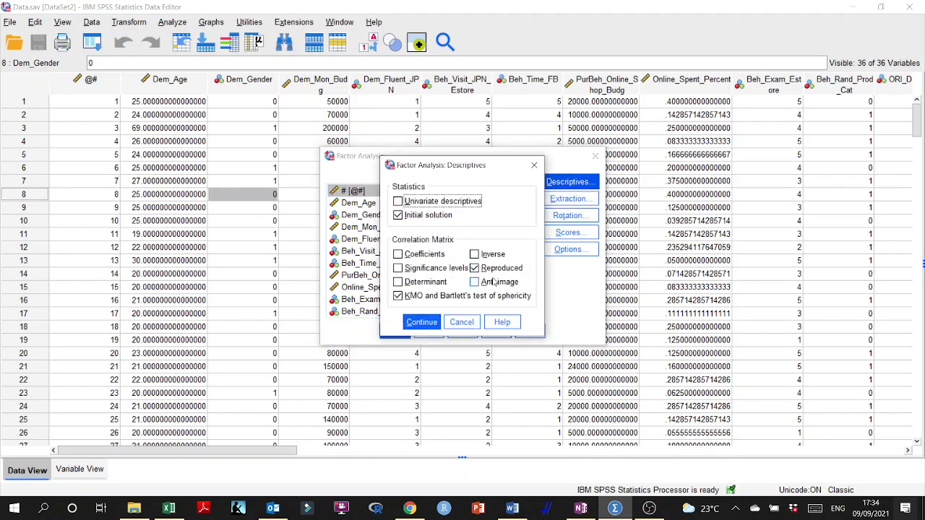
click(424, 326)
- Base the extraction on eigenvalues greater than 1 and set the rotation method to Promax with Kappa 4
click(568, 199)
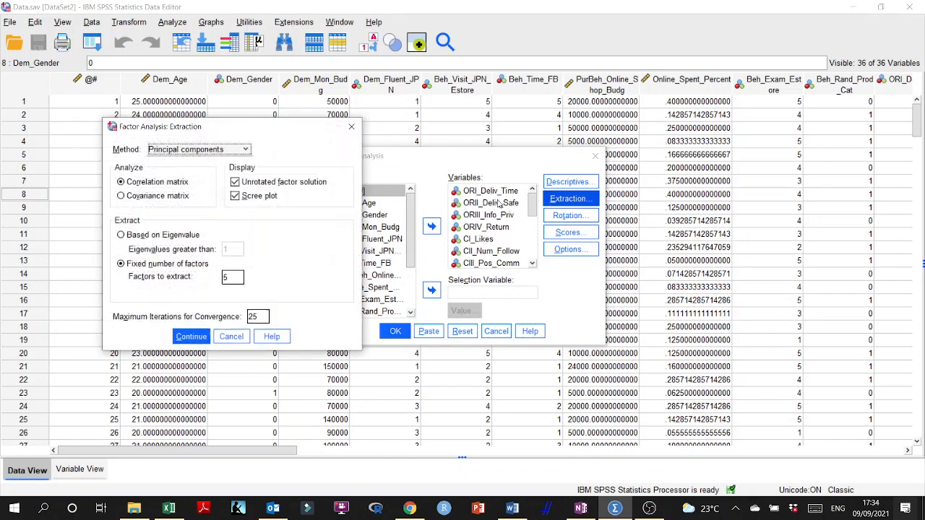
click(121, 235)
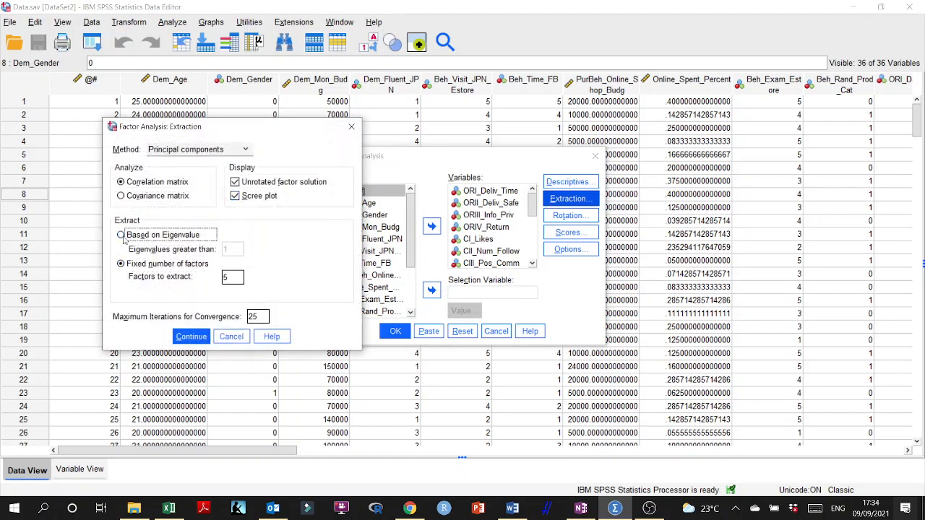
click(192, 337)
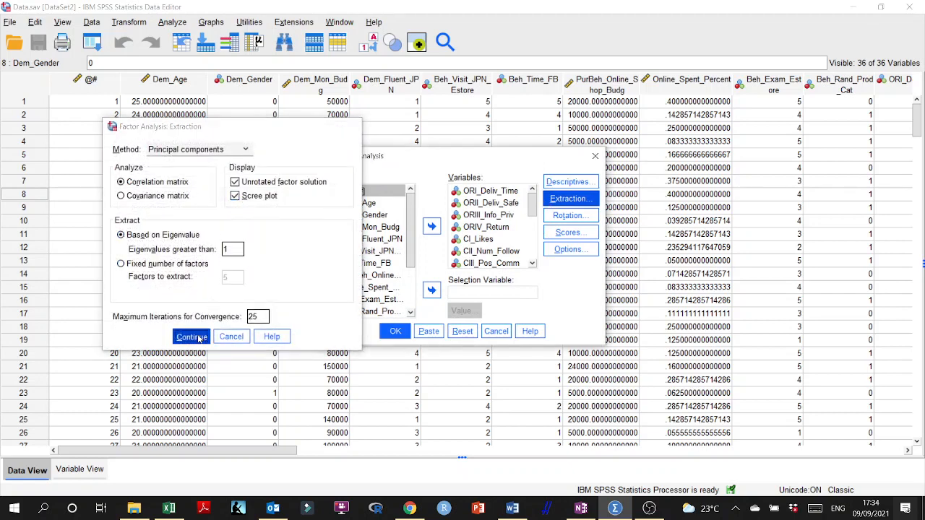
click(568, 216)
click(456, 226)
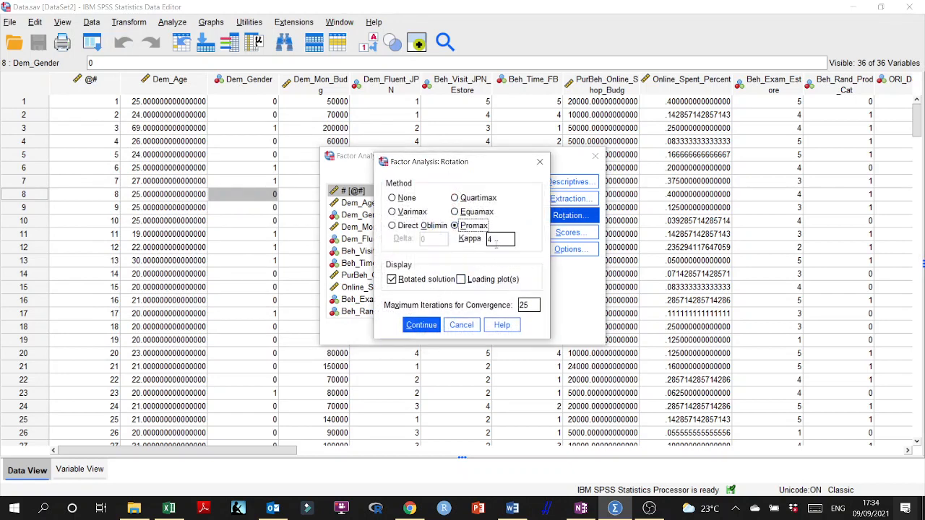
click(416, 325)
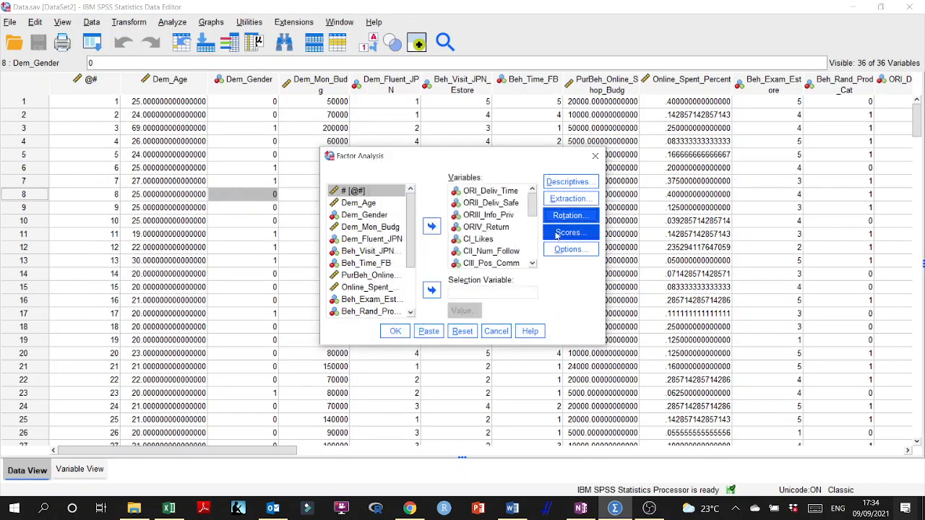
- Remove CVI_Neg_Comm and TAIII_FBF_notTrust from the analysis variables and run the factor analysis
drag(533, 197, 534, 219)
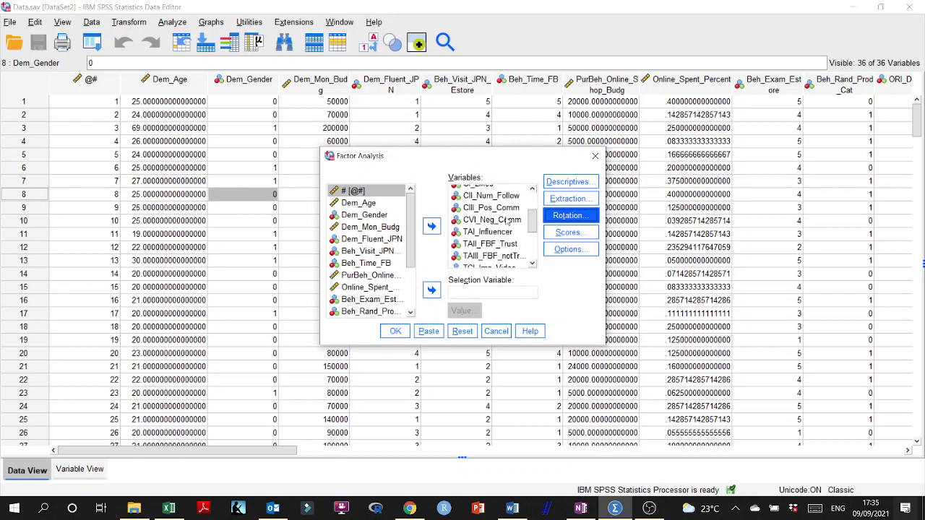
click(492, 219)
click(432, 226)
mouse_move(533, 224)
mouse_down()
mouse_move(537, 237)
mouse_move(536, 227)
mouse_up()
click(498, 228)
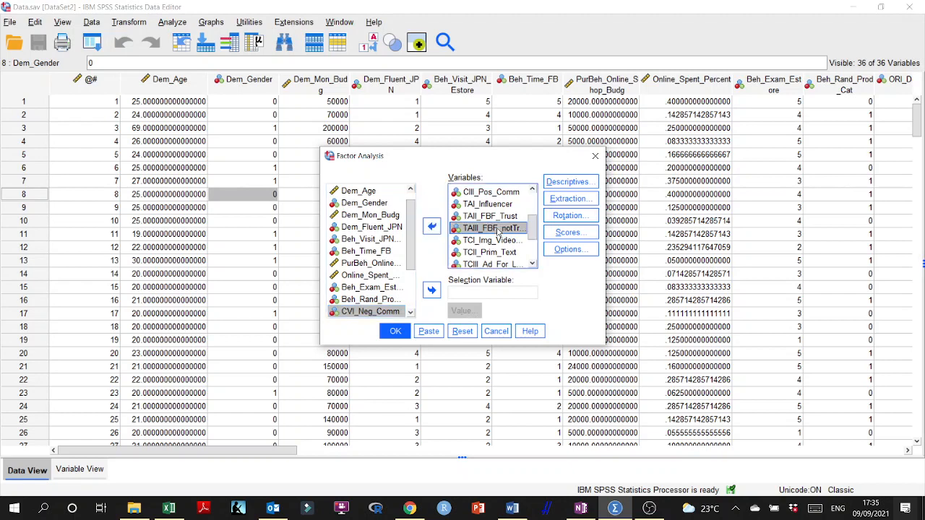
click(432, 227)
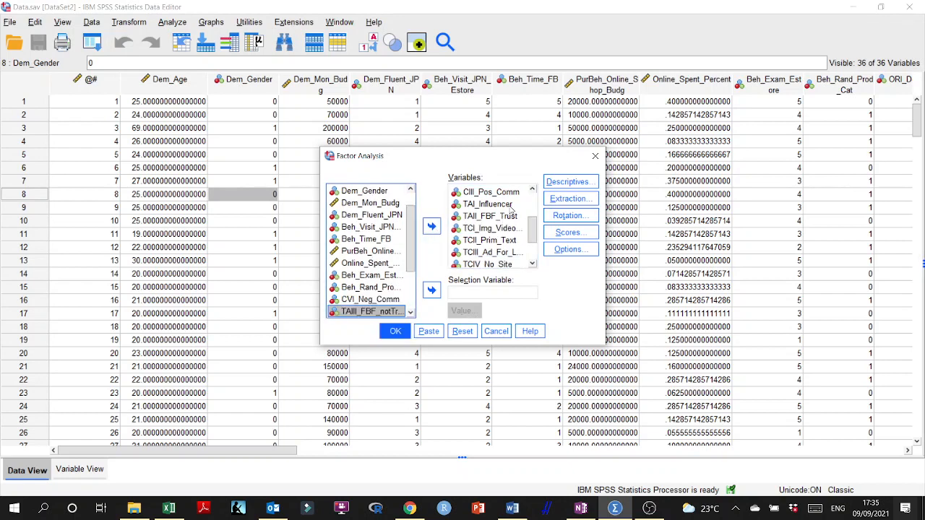
click(396, 331)
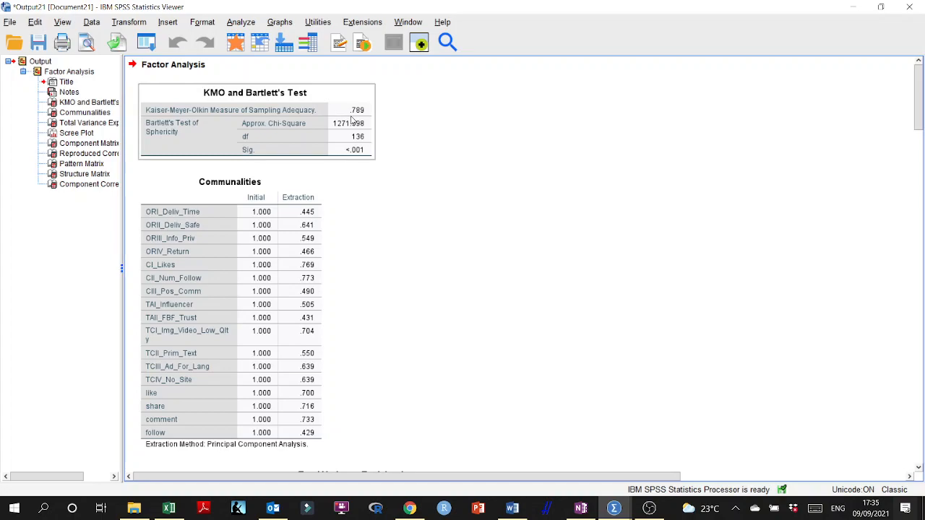
- Examine the Pattern Matrix of the Promax solution and compare its item groupings with the research model diagram in Word
scroll(391, 282, down, 15)
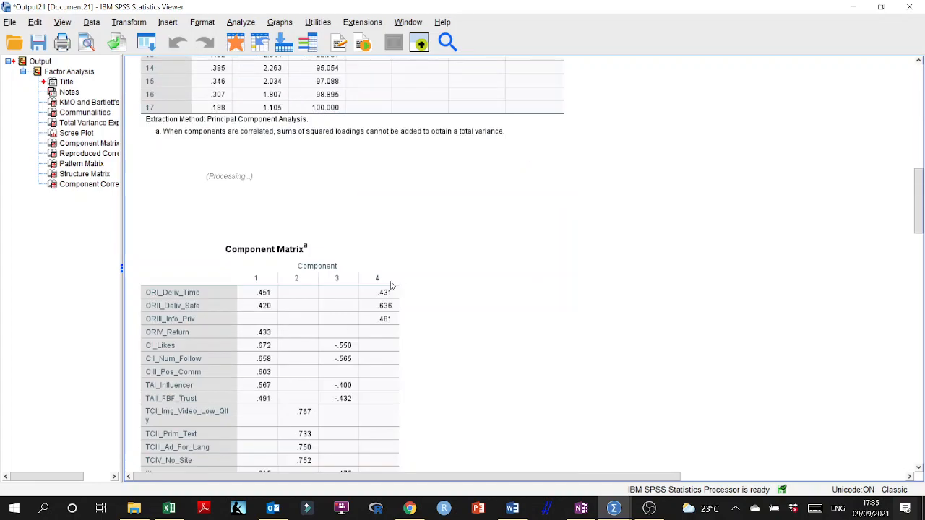
scroll(391, 282, down, 15)
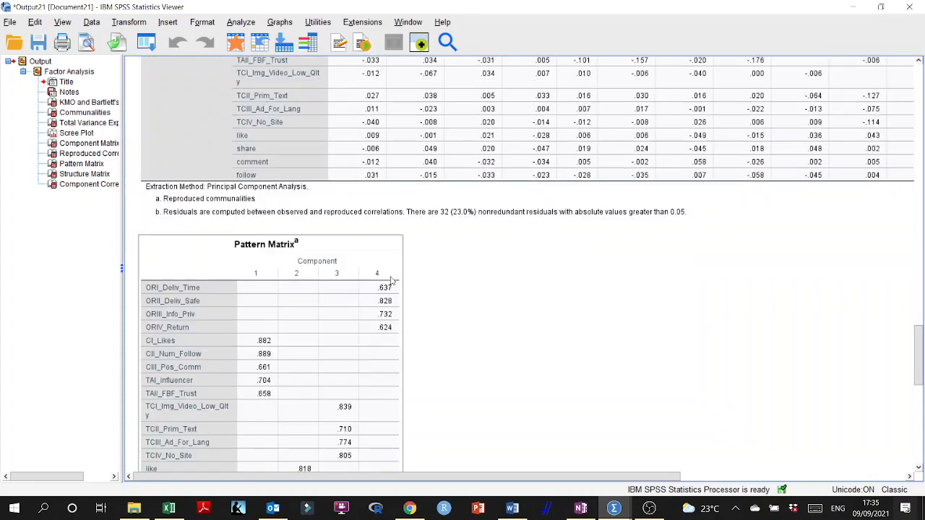
scroll(393, 281, down, 3)
scroll(393, 281, up, 12)
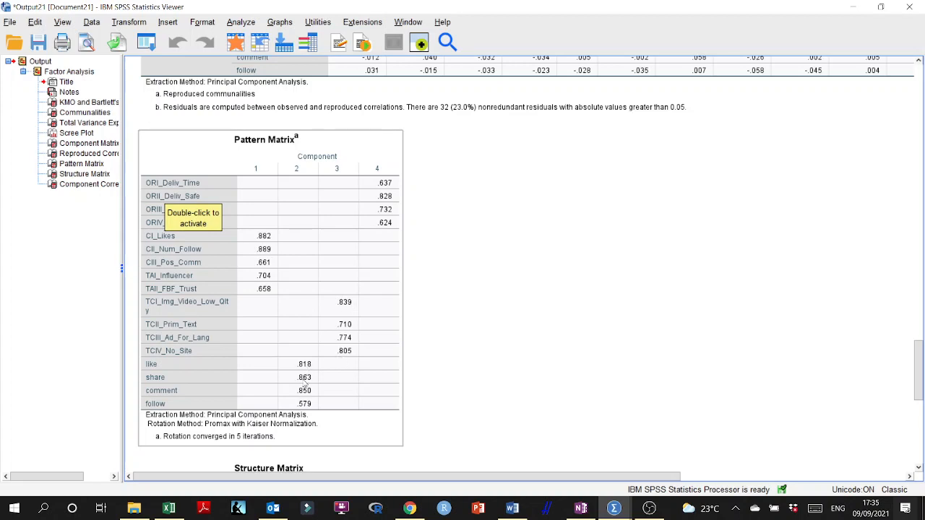
click(443, 251)
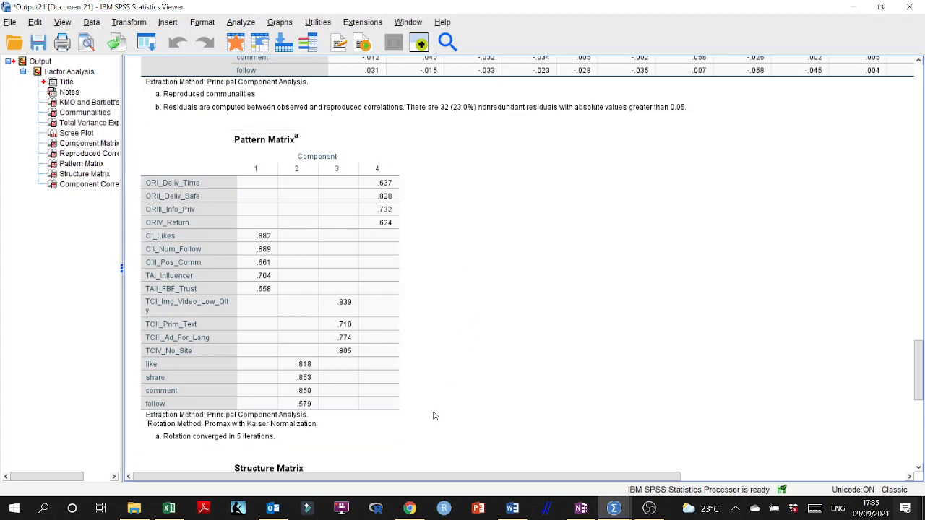
click(512, 508)
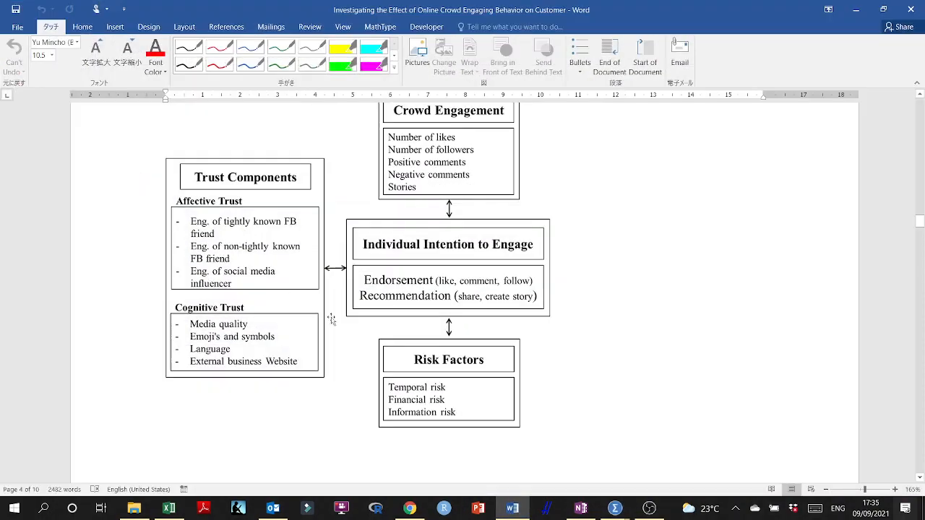
click(515, 506)
- Switch to the OneNote protocol and review the annotated Pattern Matrix and the notes assigning factors to groups A to D
click(581, 508)
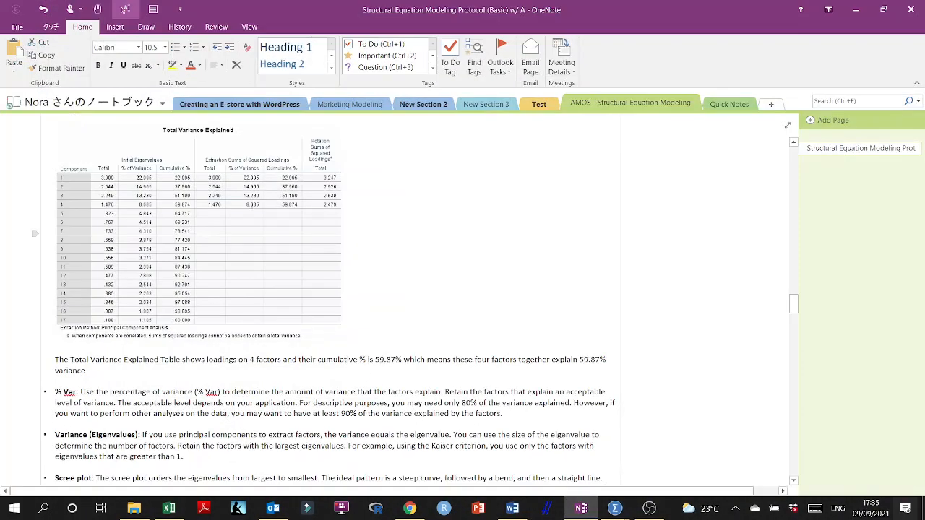
scroll(260, 225, down, 15)
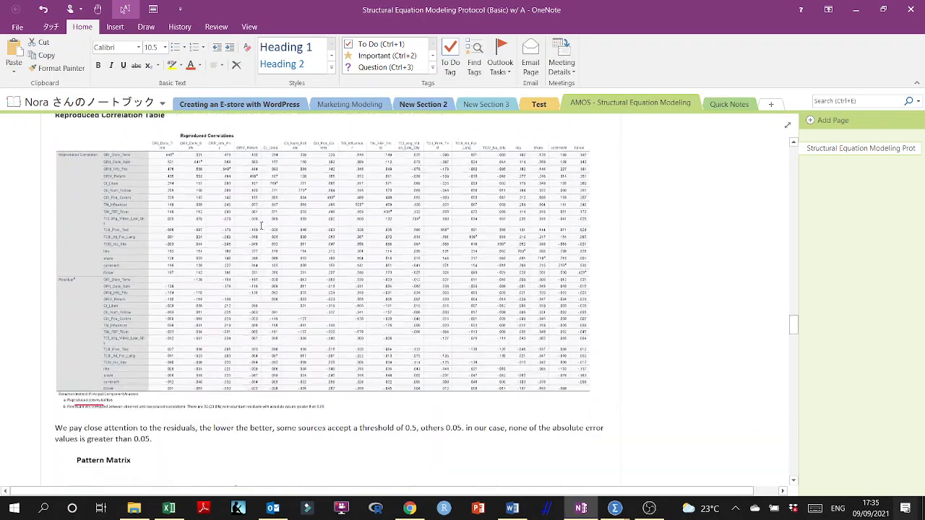
scroll(261, 224, up, 1)
scroll(261, 227, down, 8)
scroll(203, 224, up, 5)
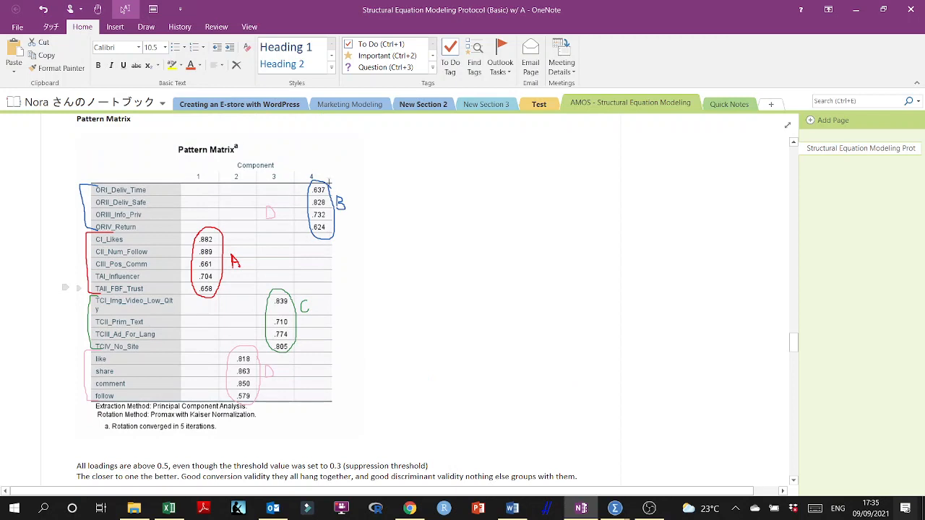
click(266, 216)
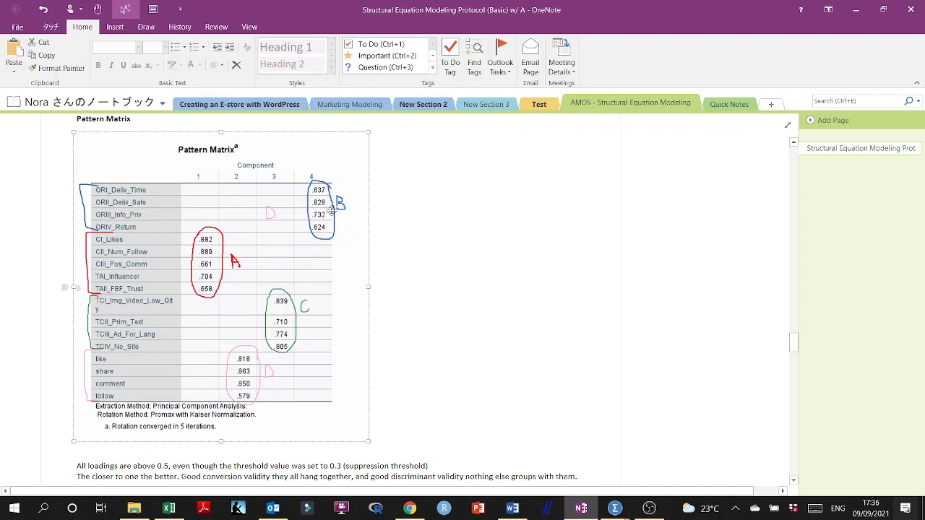
scroll(467, 239, down, 5)
scroll(468, 237, down, 1)
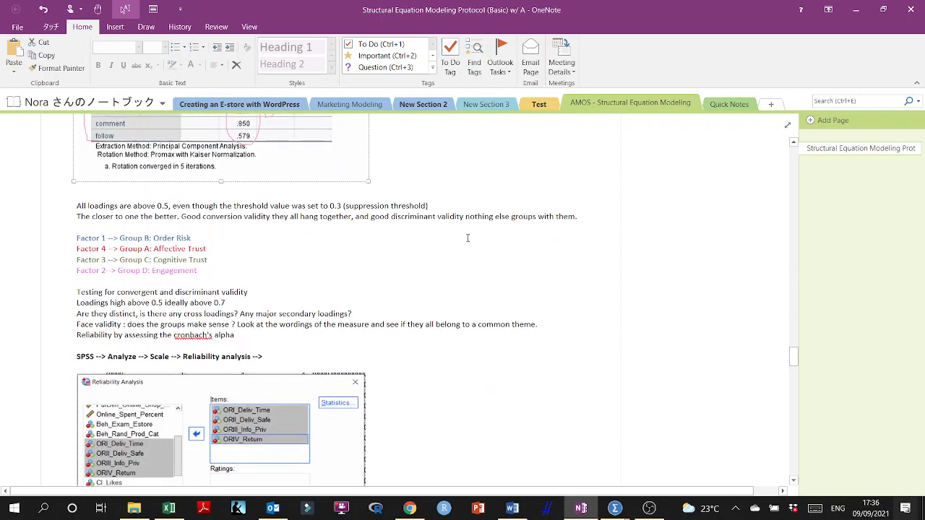
scroll(451, 239, up, 5)
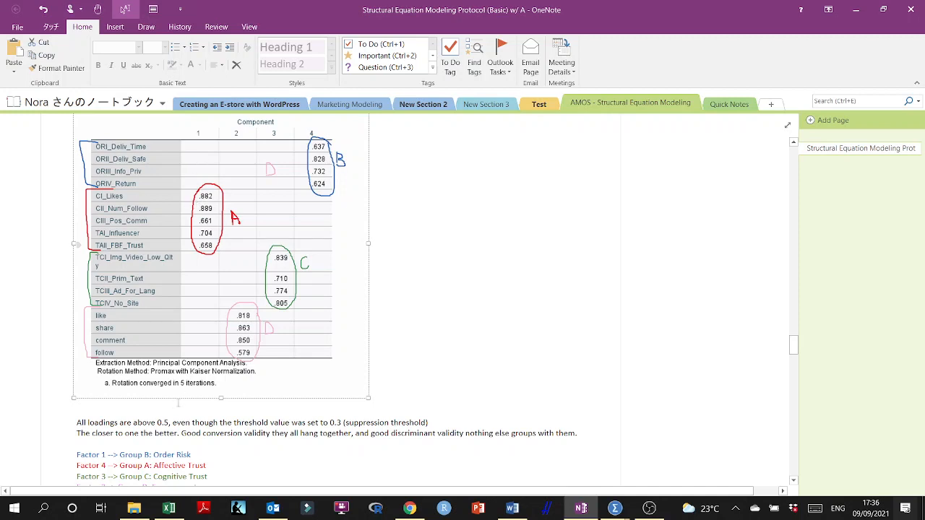
scroll(119, 421, down, 1)
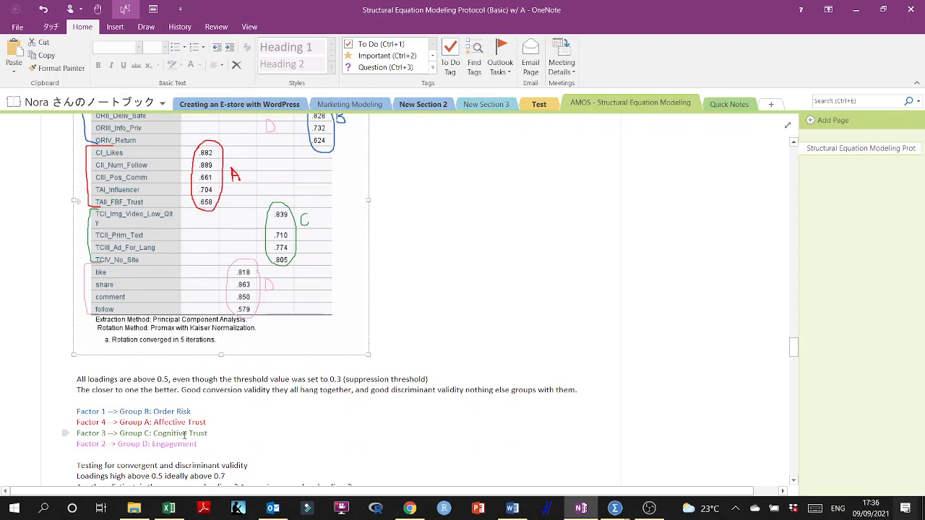
- Correct the factor notes so that Factor 1 is assigned to Group A: Affective Trust and Factor 4 to Group B: Order Risk
double_click(104, 422)
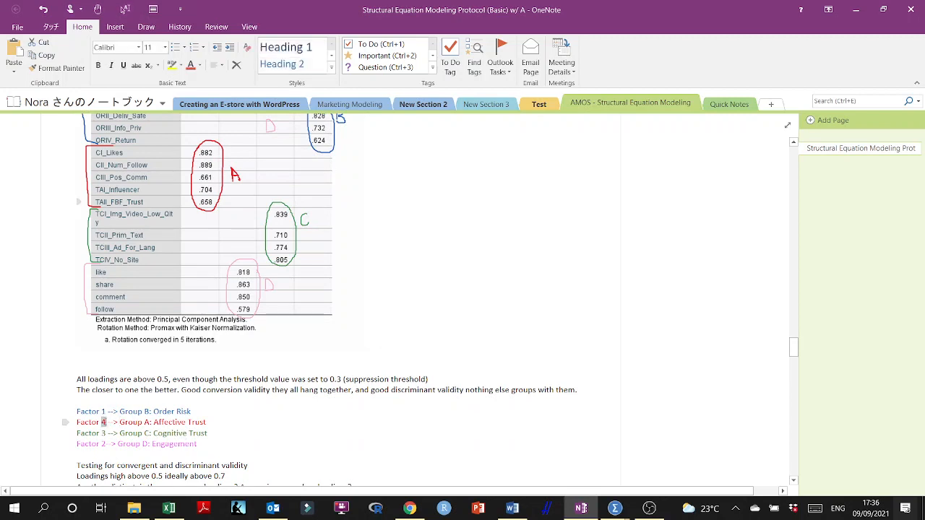
text(1)
drag(104, 411, 109, 411)
click(109, 411)
- Check the factor assignments against the annotated Pattern Matrix and read the notes on validity testing and the reliability analysis
scroll(310, 213, up, 3)
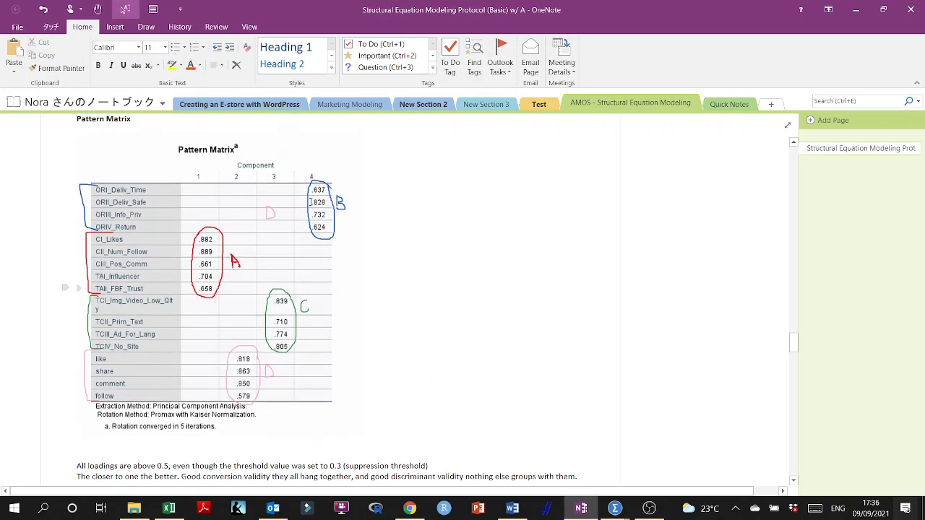
scroll(310, 237, down, 2)
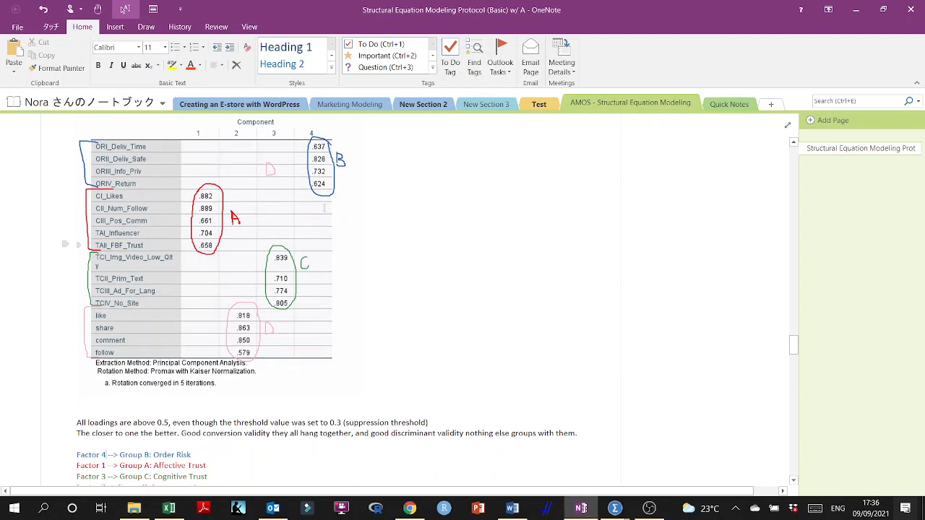
scroll(324, 208, up, 2)
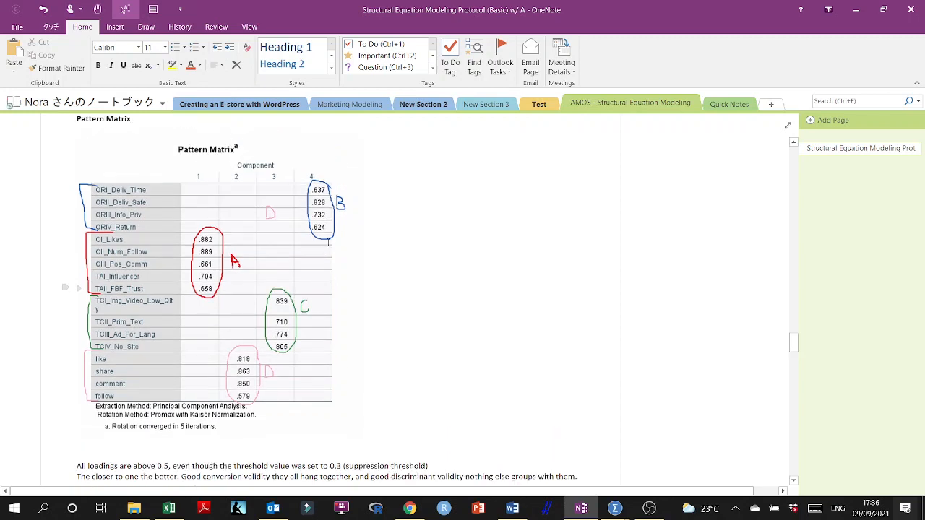
scroll(322, 224, down, 2)
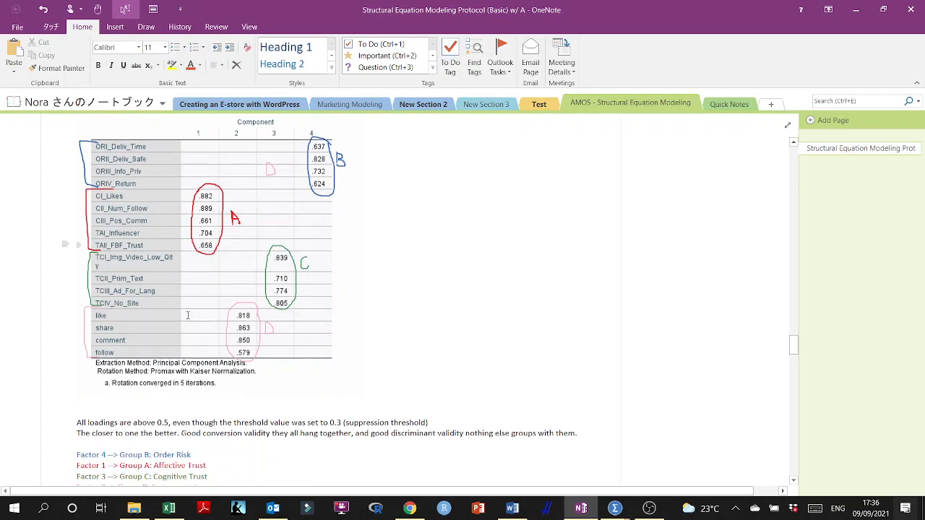
scroll(195, 255, up, 2)
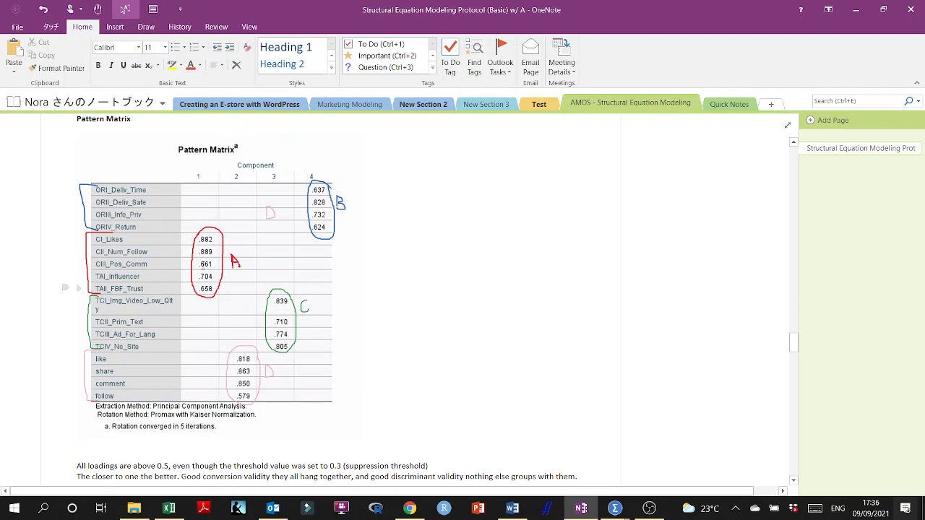
scroll(112, 397, down, 3)
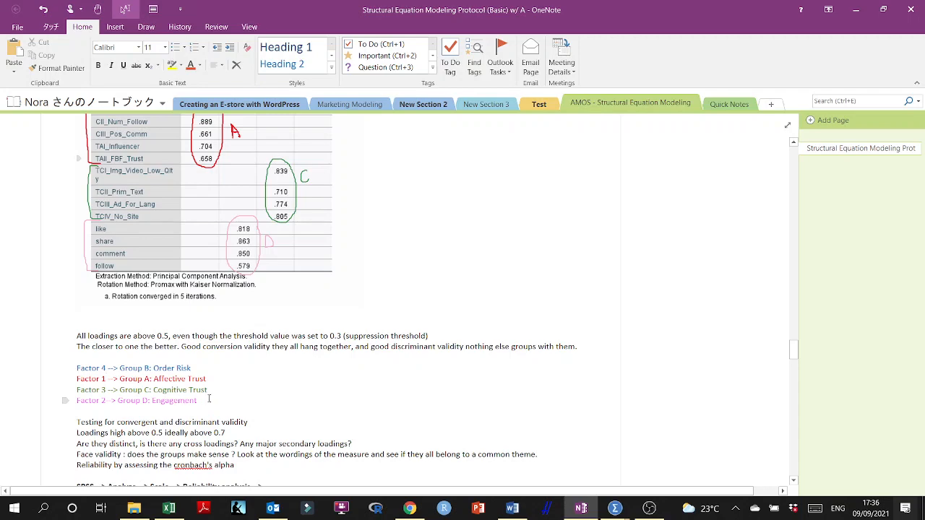
scroll(259, 292, down, 3)
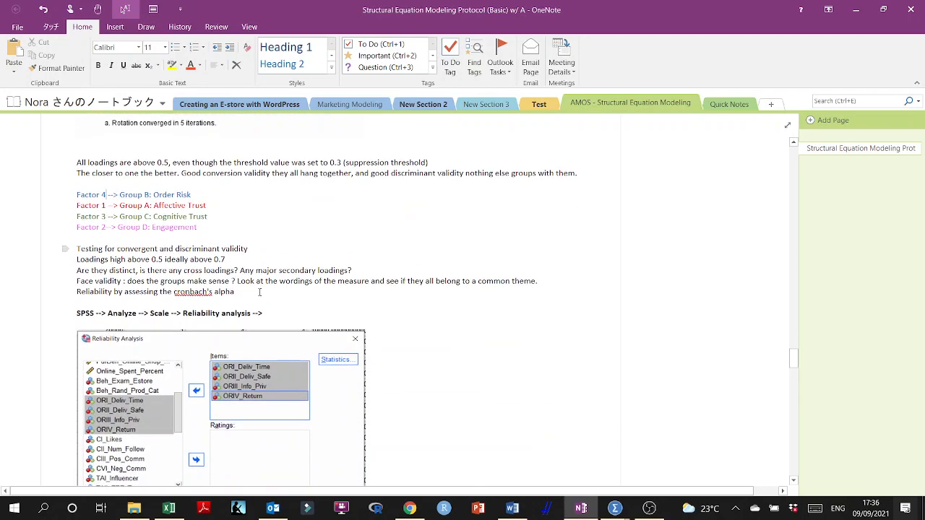
scroll(259, 293, down, 1)
scroll(159, 202, down, 2)
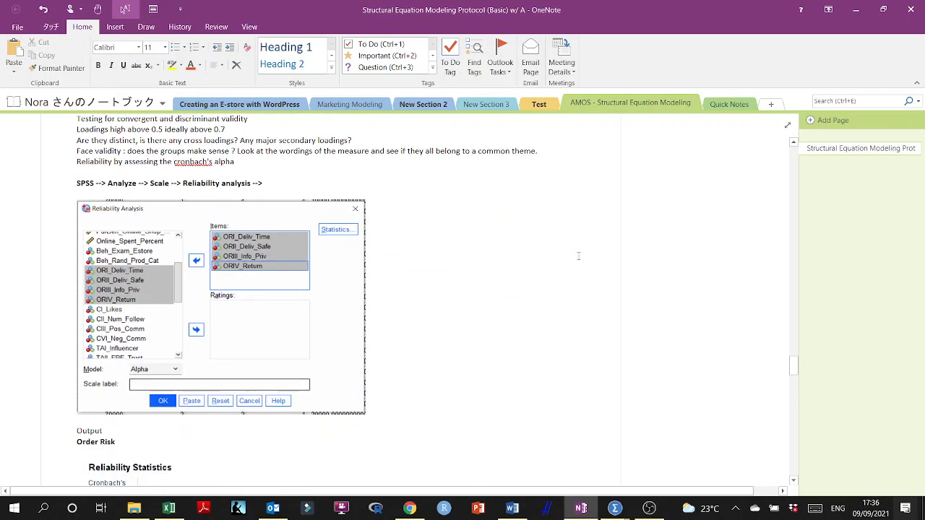
- Switch to the SPSS output viewer and close the factor analysis output without saving it
mouse_move(616, 502)
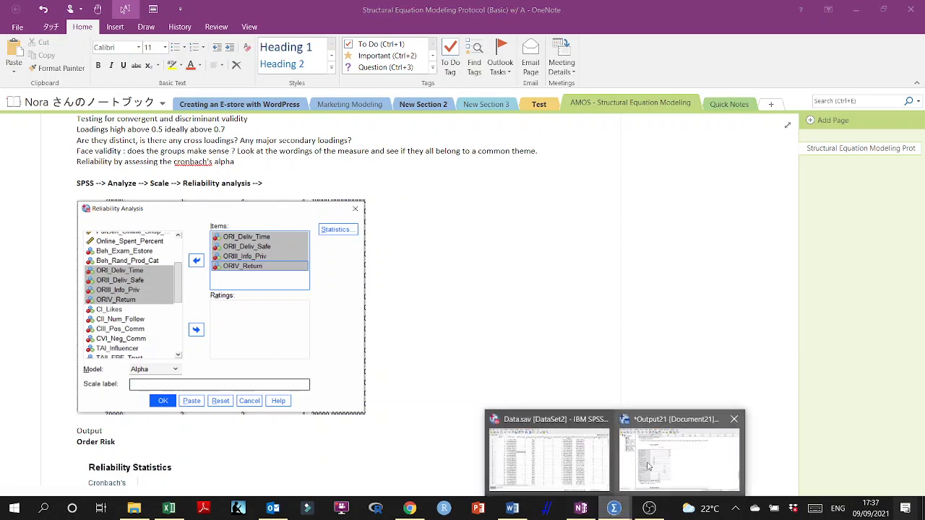
click(581, 463)
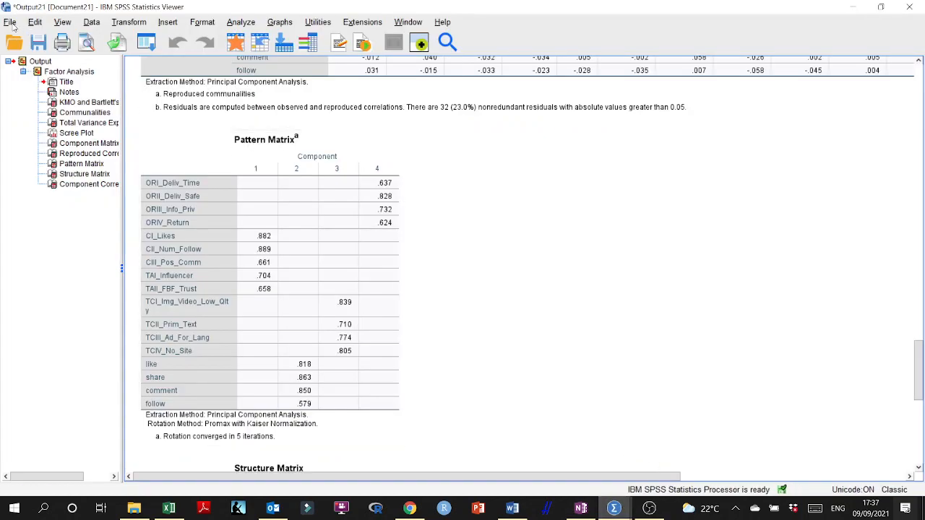
click(45, 44)
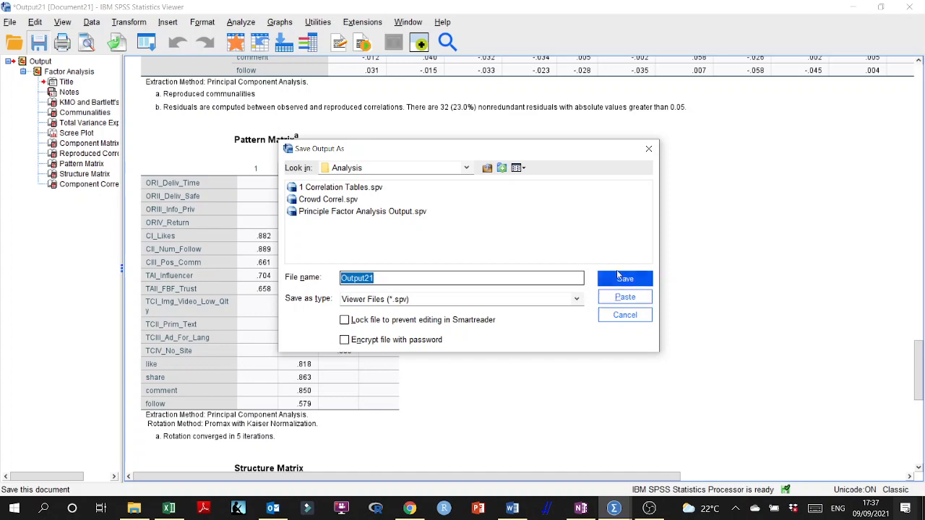
click(648, 149)
click(909, 7)
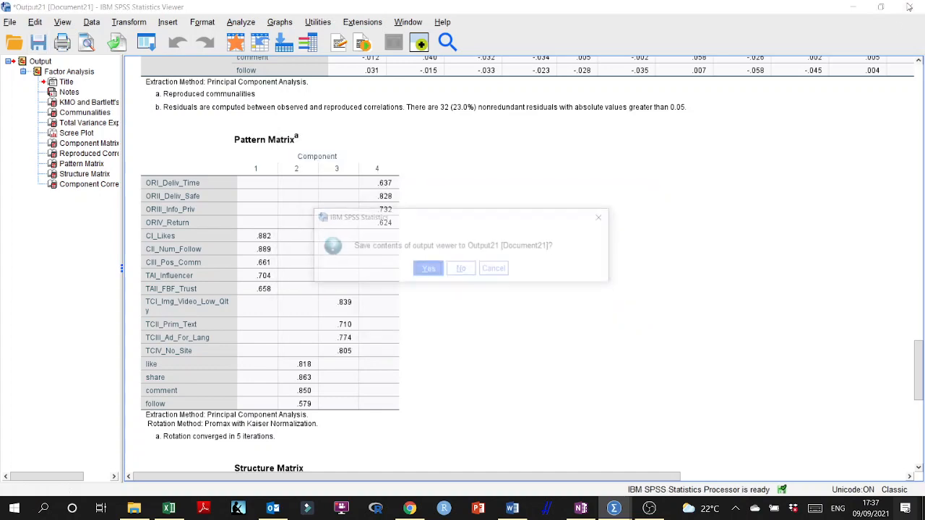
click(463, 269)
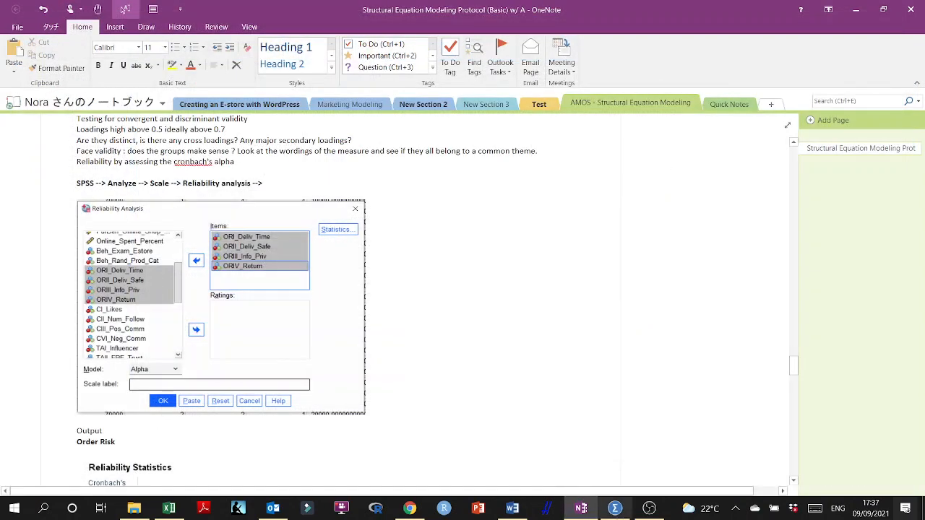
- Run a scale Reliability Analysis with the Alpha model on like, share, comment and follow, and check its Cronbach's Alpha
click(615, 509)
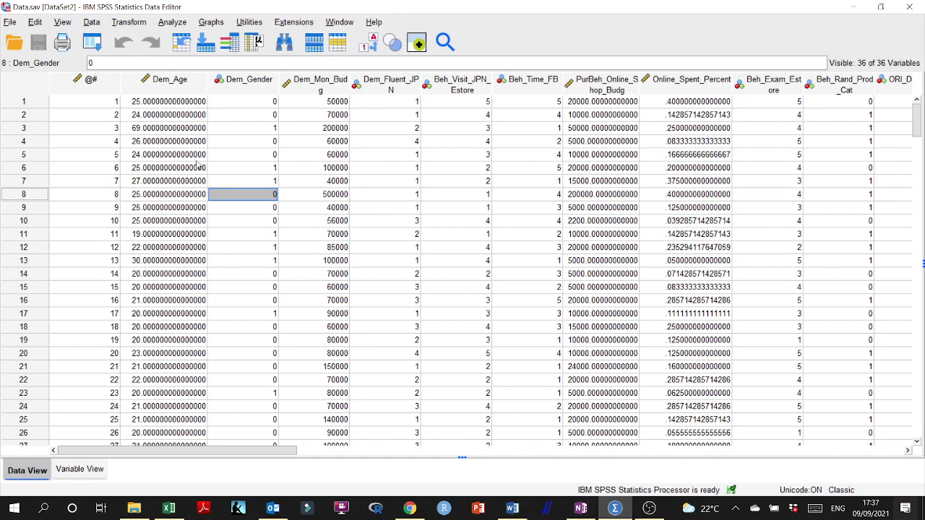
click(172, 22)
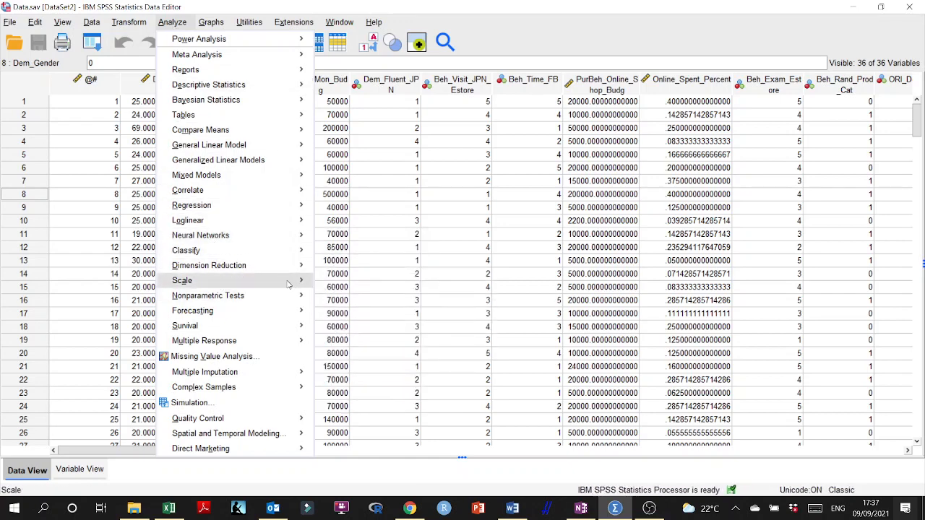
mouse_move(230, 281)
click(382, 287)
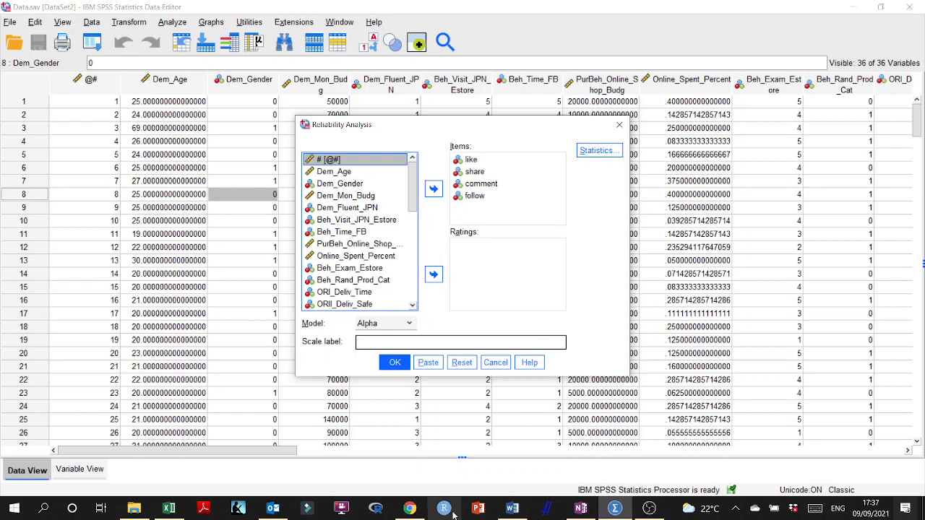
click(581, 508)
scroll(224, 298, up, 10)
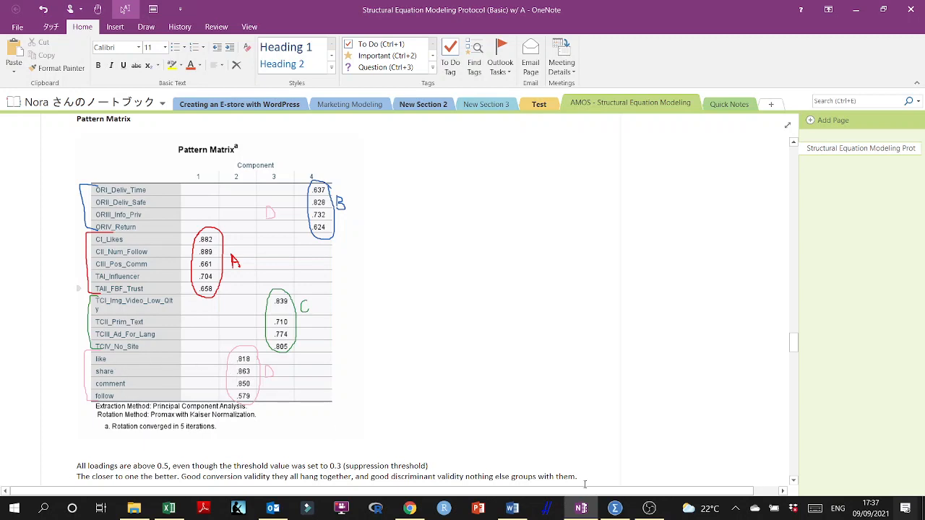
click(615, 508)
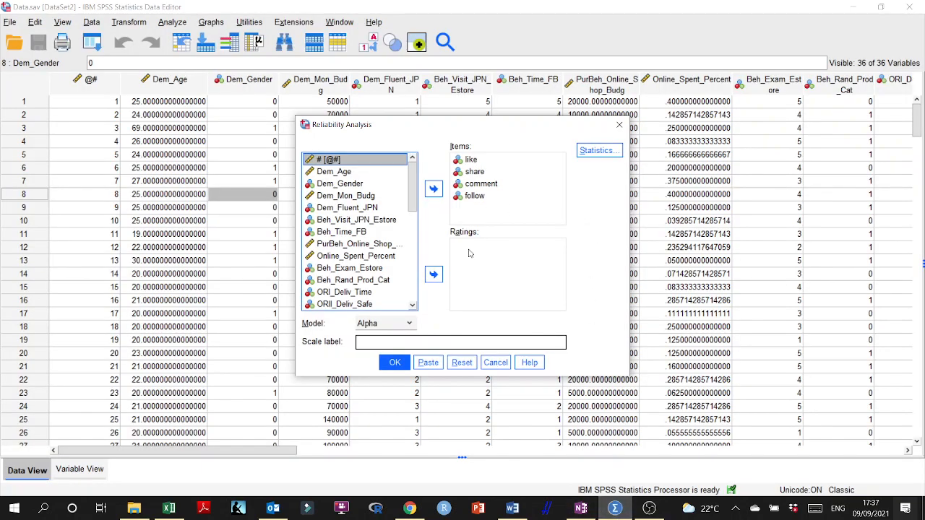
click(394, 363)
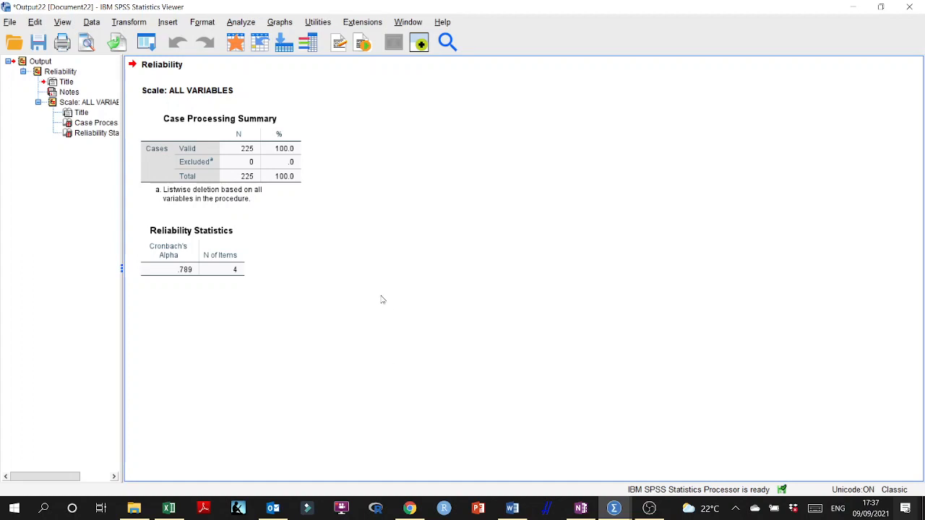
click(195, 267)
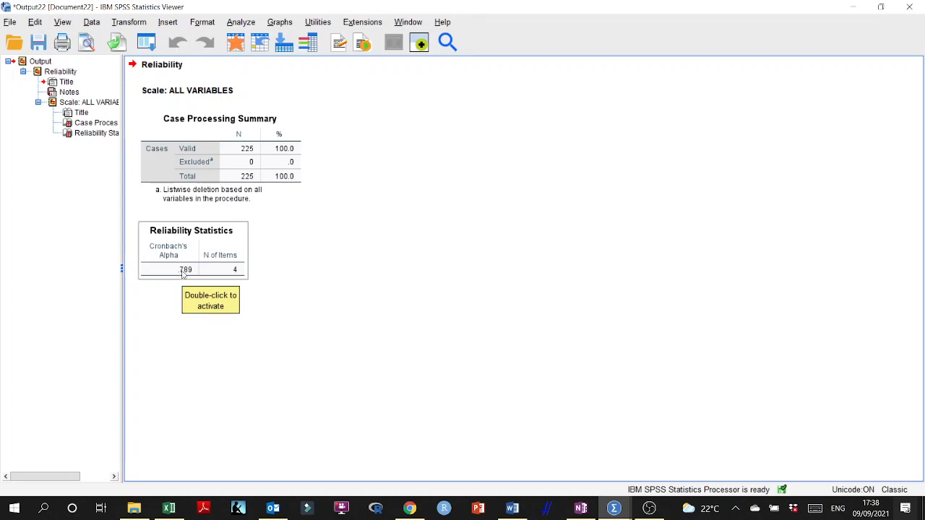
- Return to the data editor, reopen the Reliability Analysis and remove like, share, comment and follow from its items
click(851, 10)
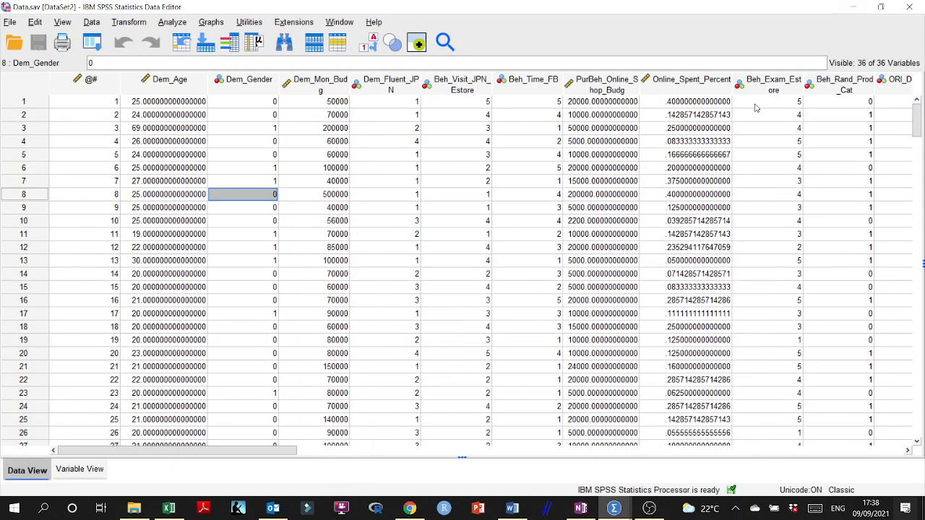
click(179, 24)
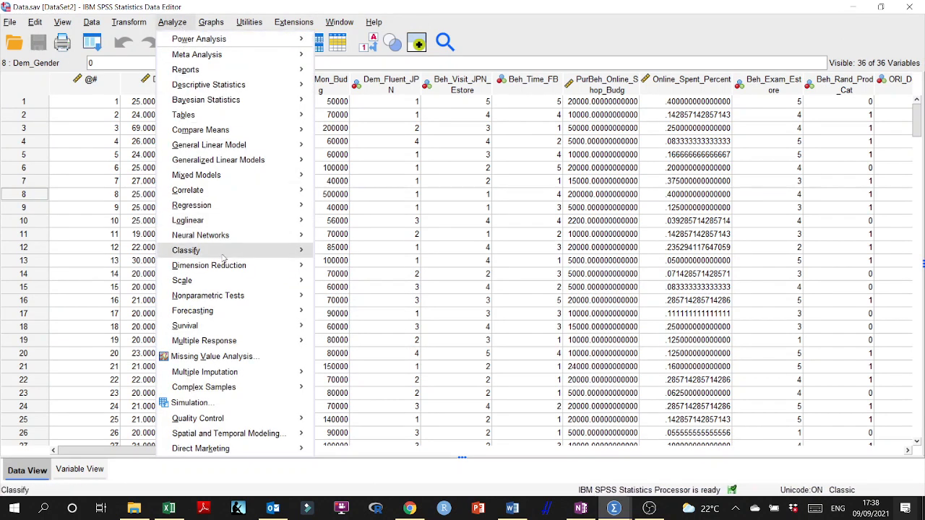
mouse_move(290, 283)
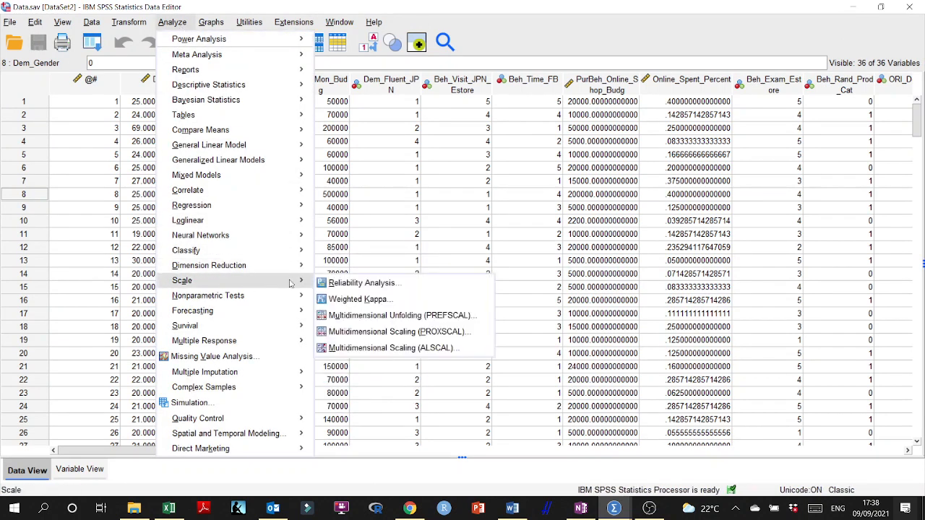
click(353, 283)
click(468, 160)
click(468, 160)
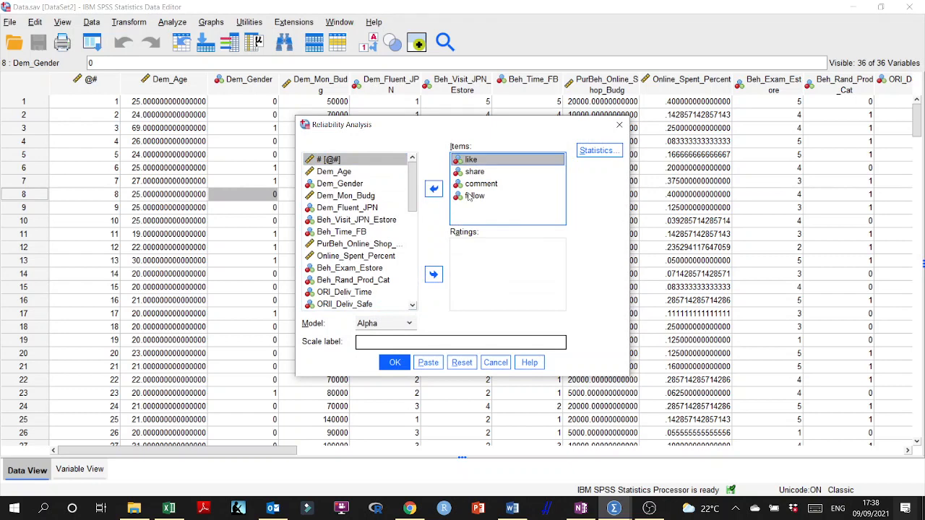
shift+click(470, 196)
click(434, 189)
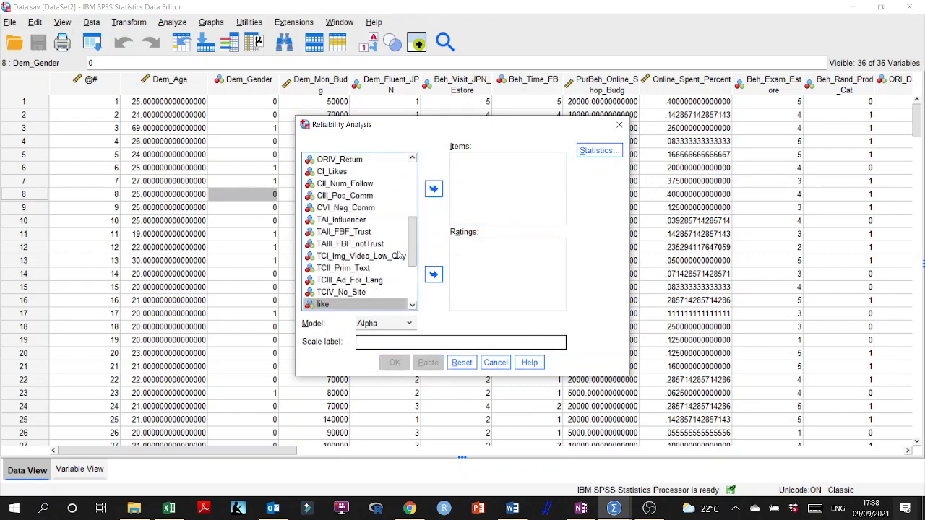
- Add TCI_Img_Video_Low_Qlty, TCII_Prim_Text, TCIII_Ad_For_Lang and TCIV_No_Site as items, run the Reliability Analysis and check the Cronbach's Alpha
click(335, 294)
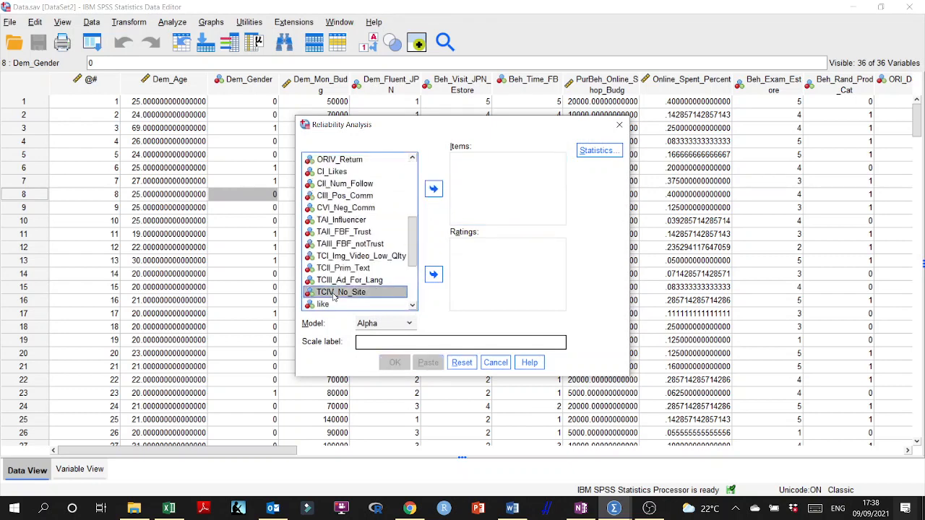
shift+click(330, 258)
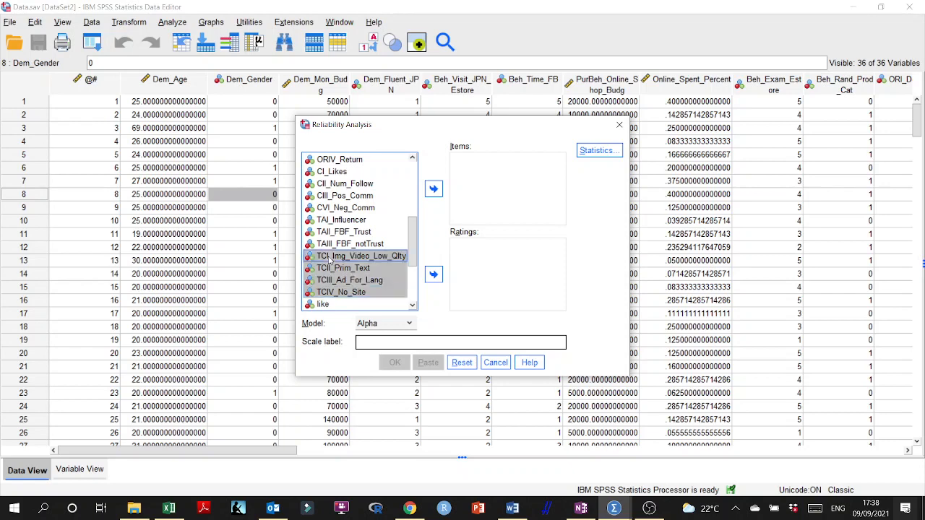
click(434, 190)
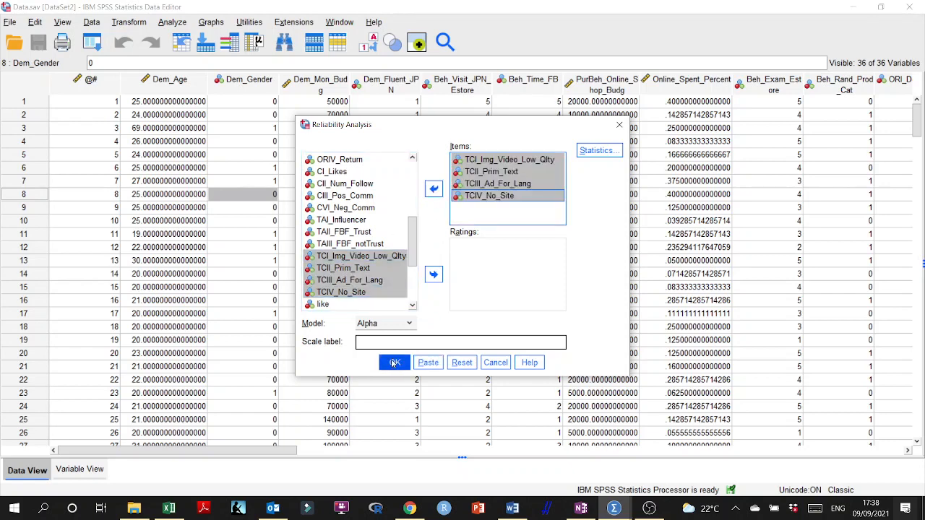
click(394, 363)
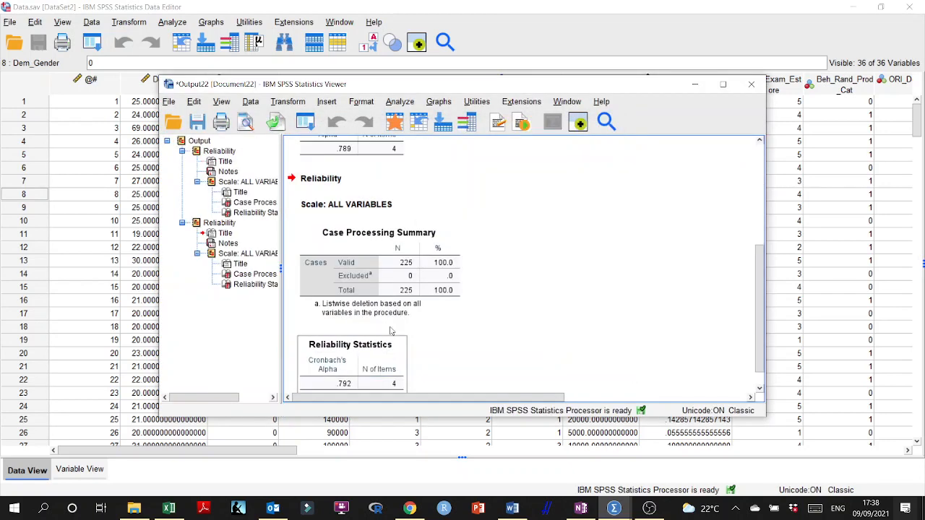
click(344, 360)
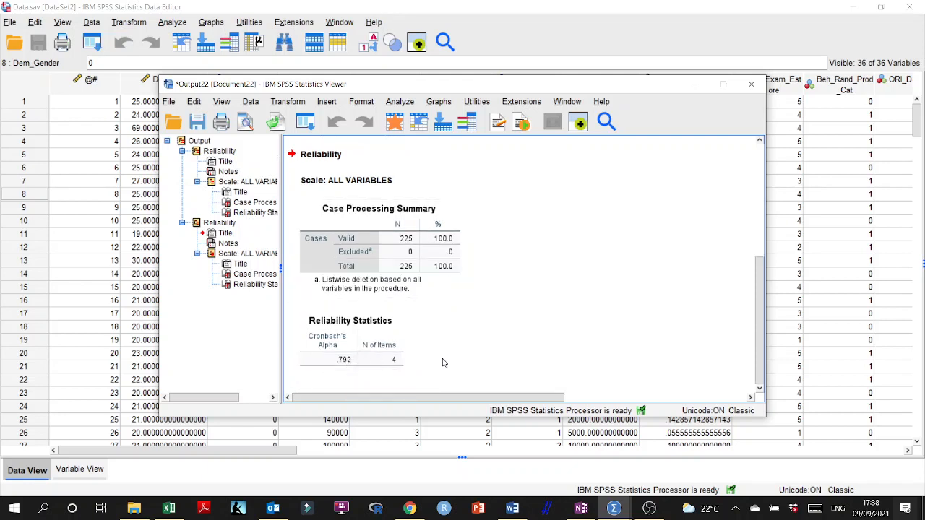
- Return to the data editor, reopen the scale Reliability Analysis and remove the four TC variables from its items
click(364, 4)
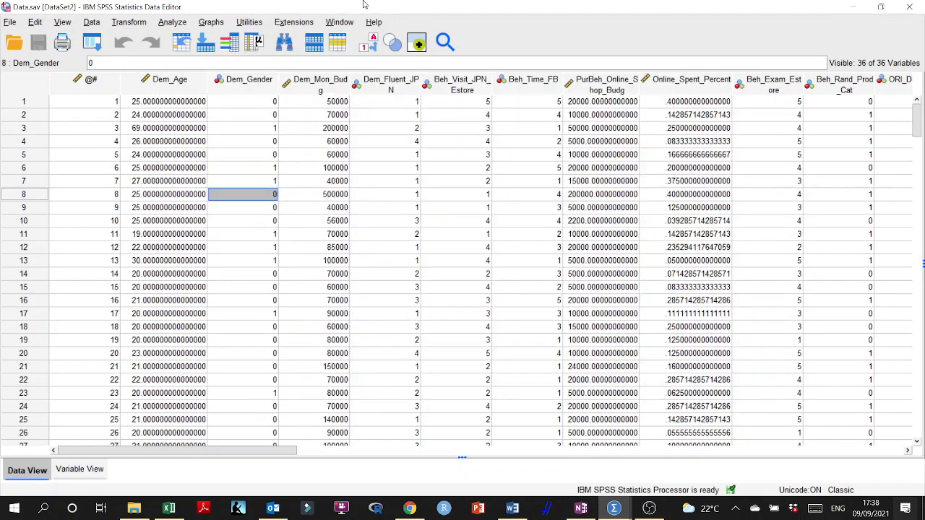
click(172, 22)
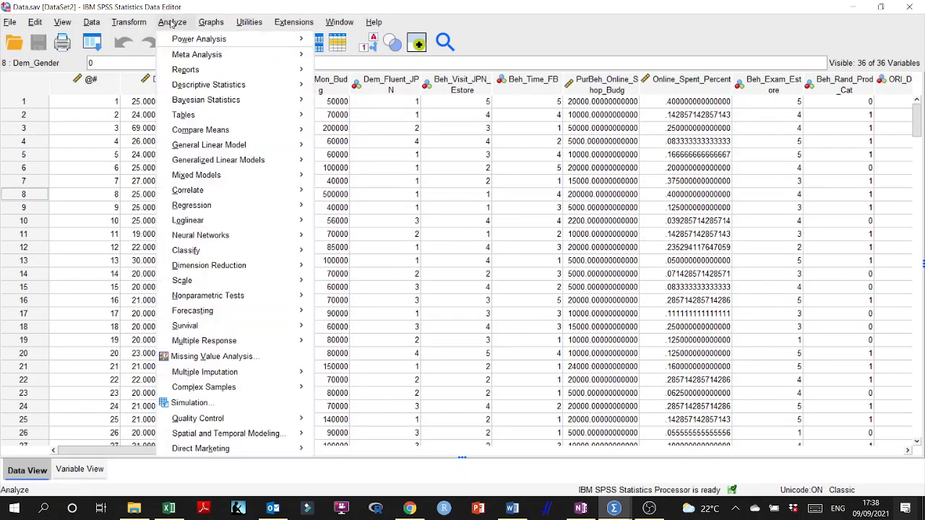
mouse_move(234, 286)
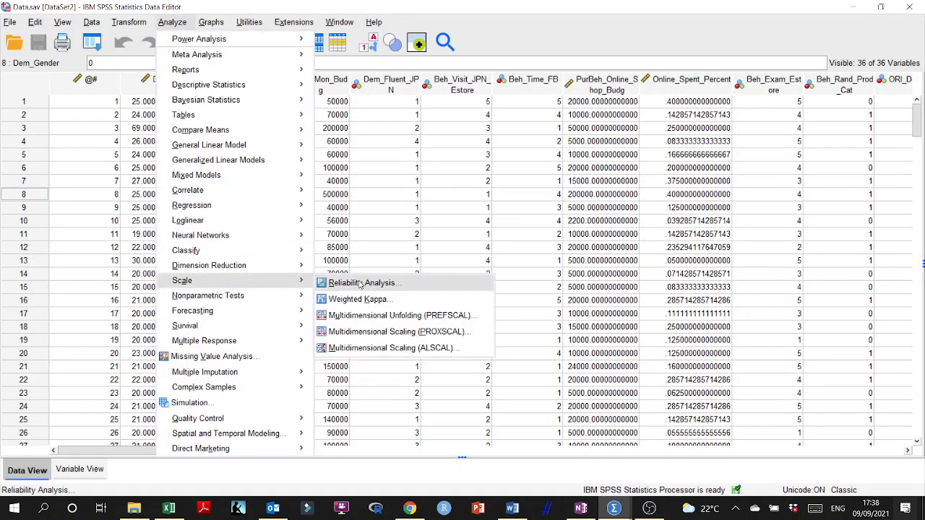
click(360, 284)
click(480, 160)
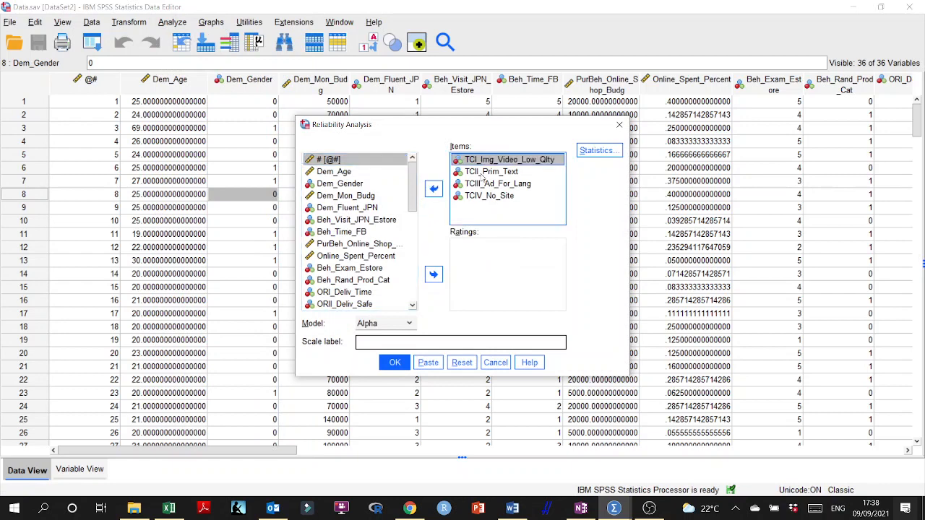
shift+click(482, 197)
click(434, 189)
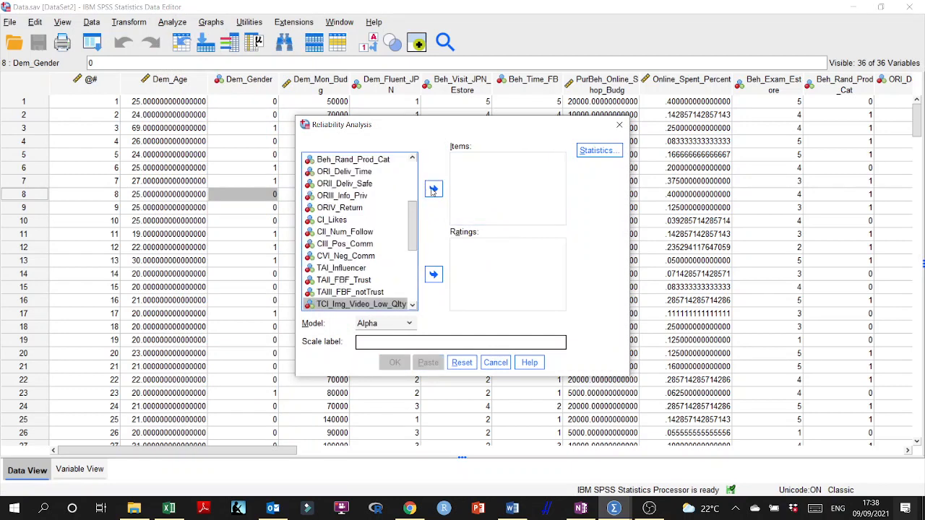
- Run the Reliability Analysis on CI_Likes, CII_Num_Follow, CIII_Pos_Comm, TAI_Influencer and TAII_FBF_Trust, and check the Cronbach's Alpha
click(338, 292)
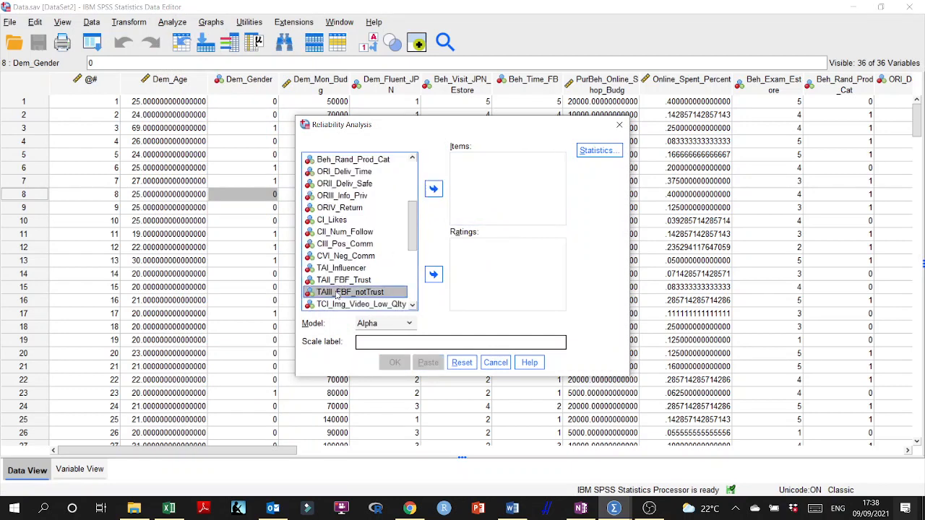
click(341, 282)
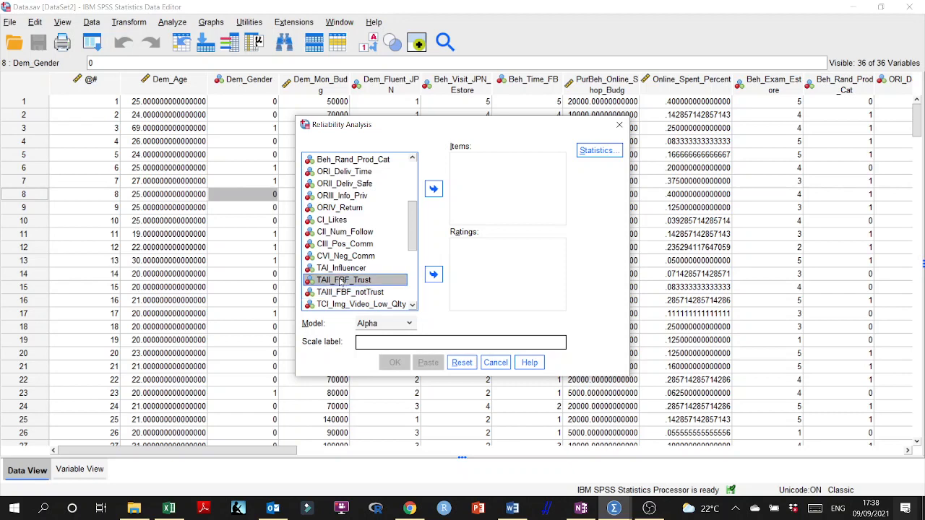
shift+click(340, 268)
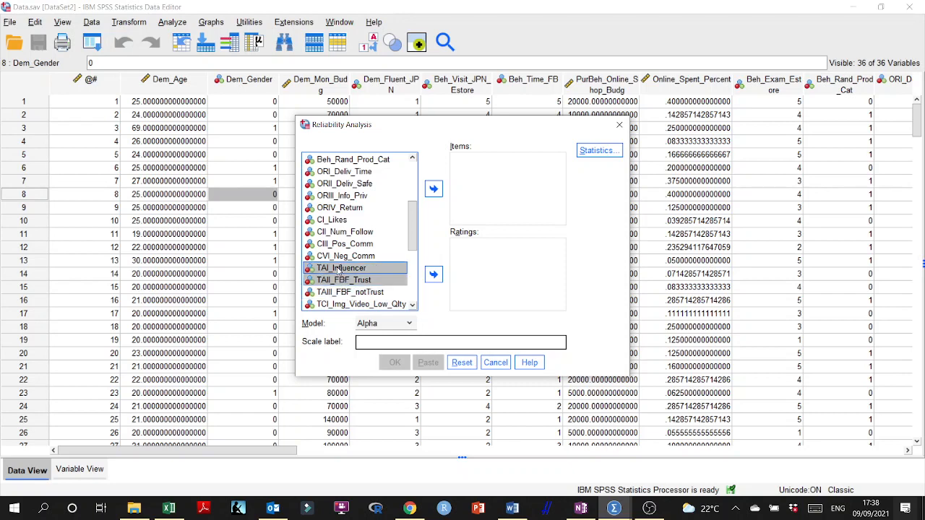
shift+click(334, 245)
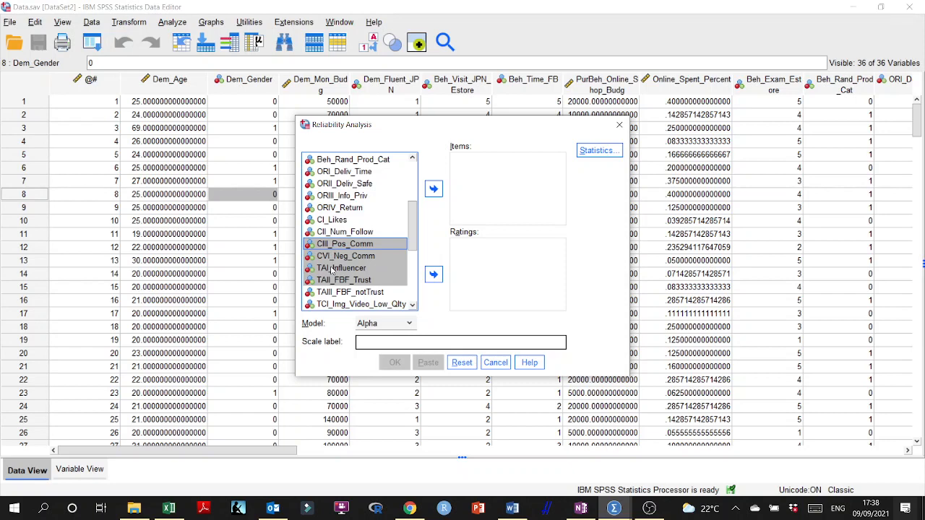
click(335, 269)
shift+click(331, 282)
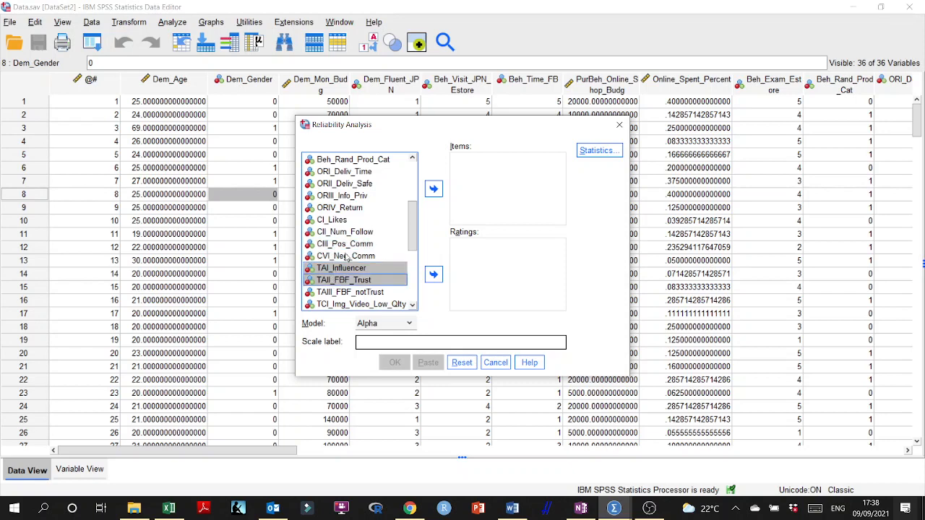
ctrl+click(345, 246)
ctrl+click(341, 233)
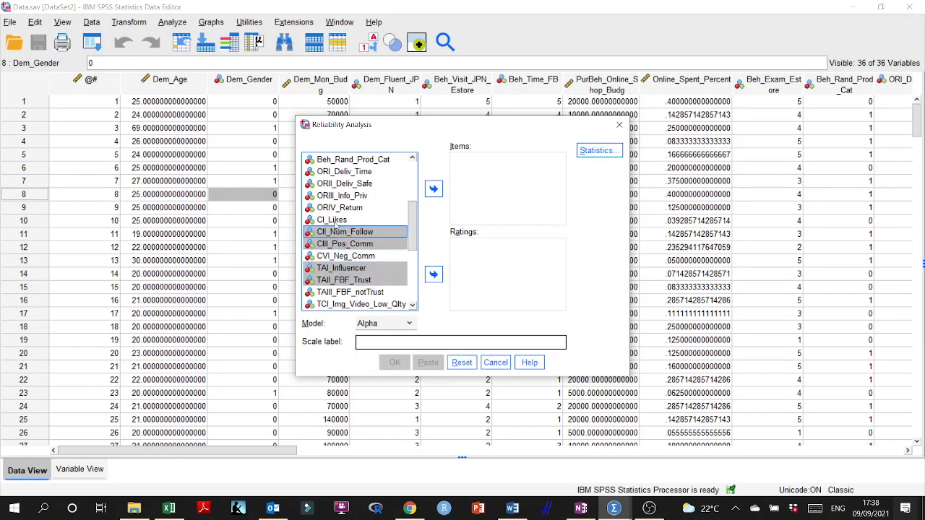
ctrl+click(334, 220)
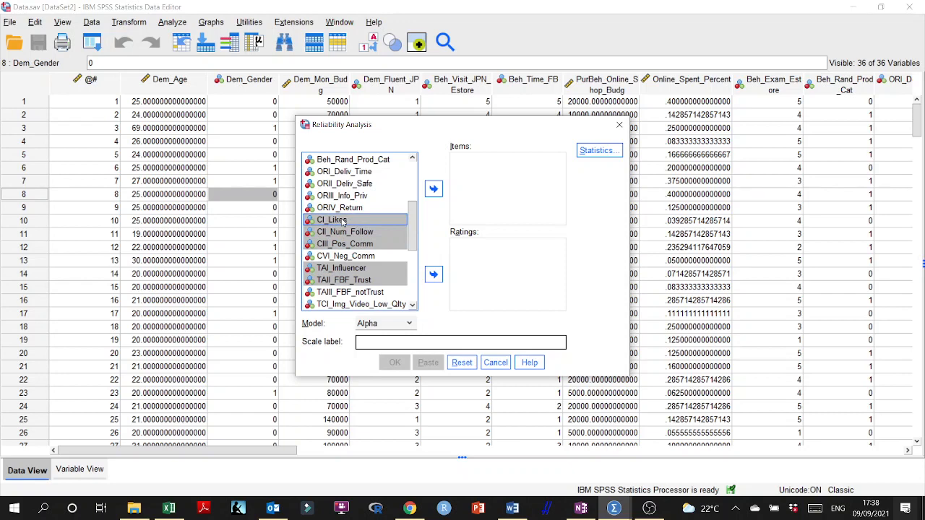
click(433, 189)
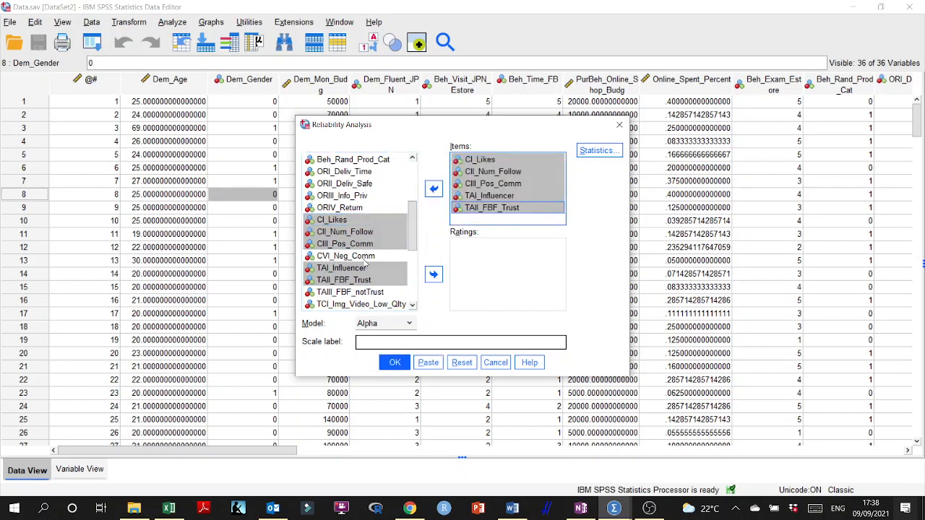
click(396, 363)
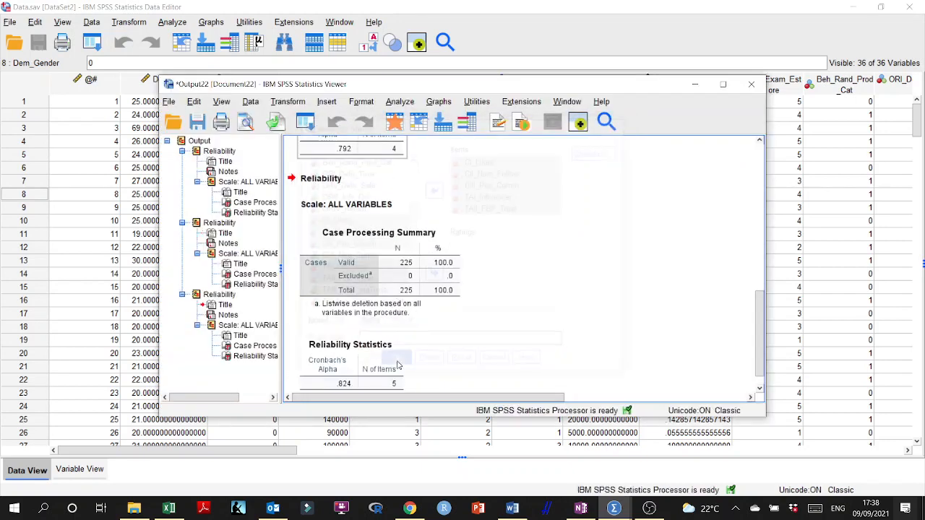
click(334, 365)
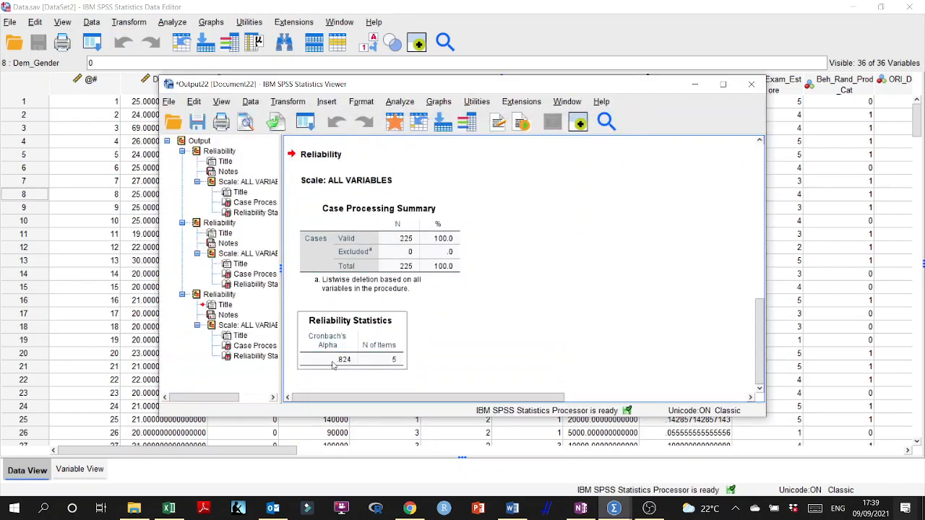
- Go back to the data editor, reopen the Reliability Analysis and clear the five CI and TA variables from its items
click(441, 121)
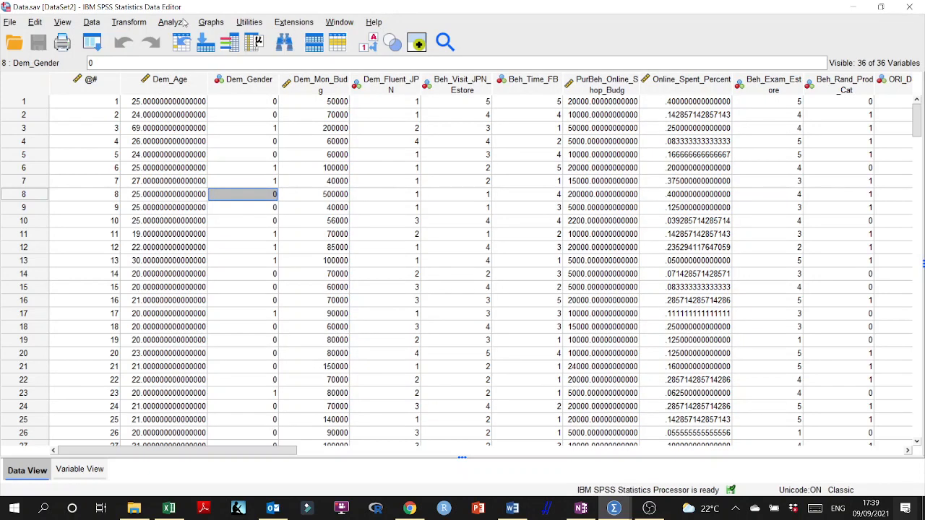
click(182, 22)
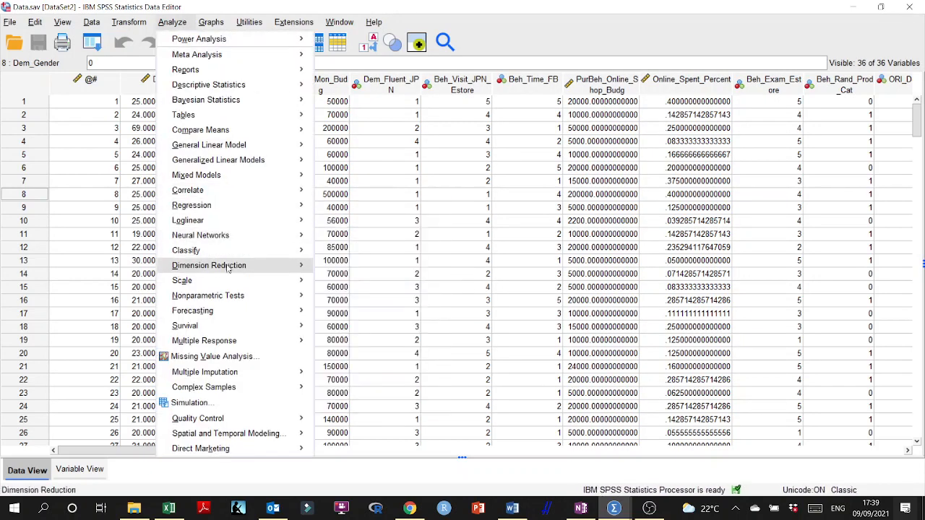
mouse_move(252, 281)
click(321, 282)
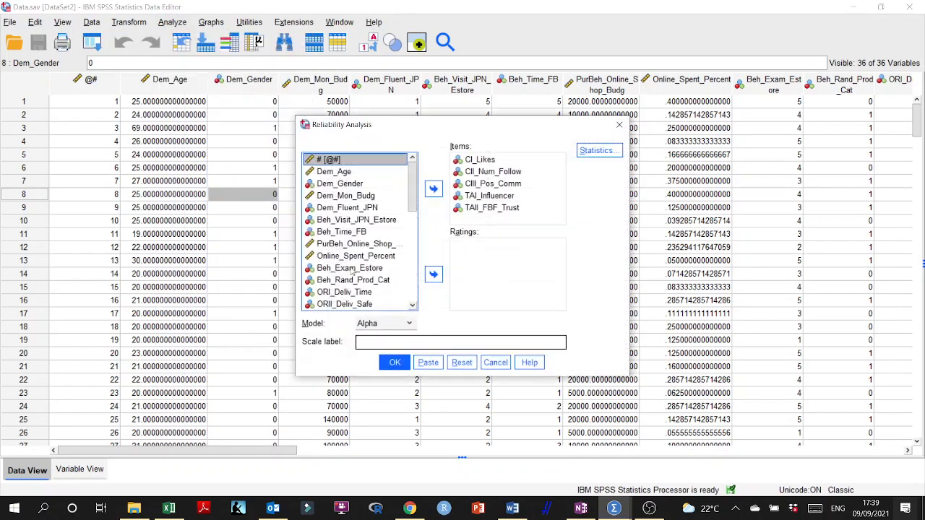
click(477, 160)
shift+click(471, 208)
click(433, 189)
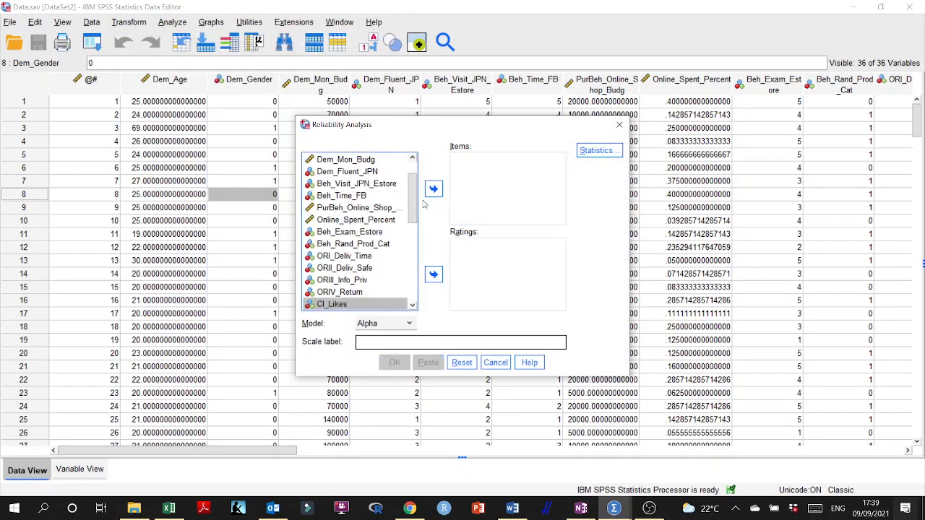
- Run the Reliability Analysis on ORI_Deliv_Time, ORII_Deliv_Safe, ORIII_Info_Priv and ORIV_Return, and compare its Cronbach's Alpha with the previous factor's
click(353, 258)
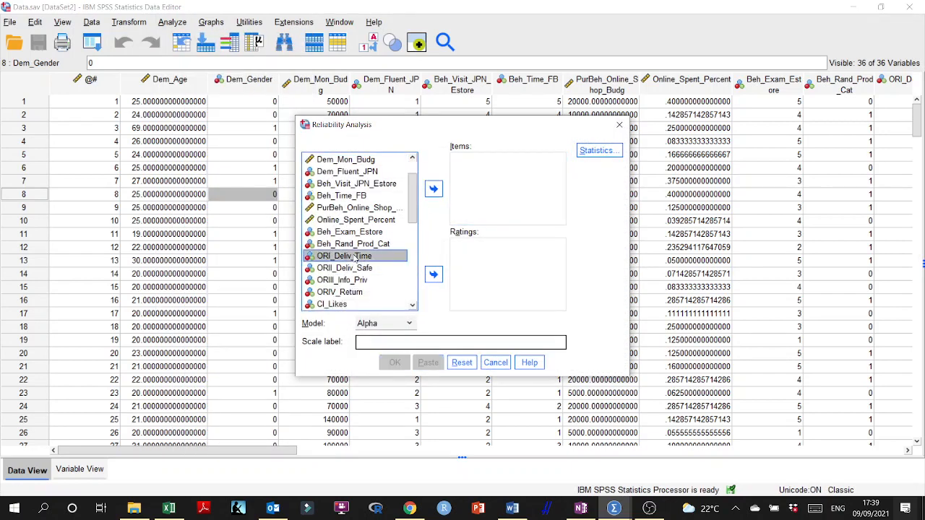
shift+click(341, 292)
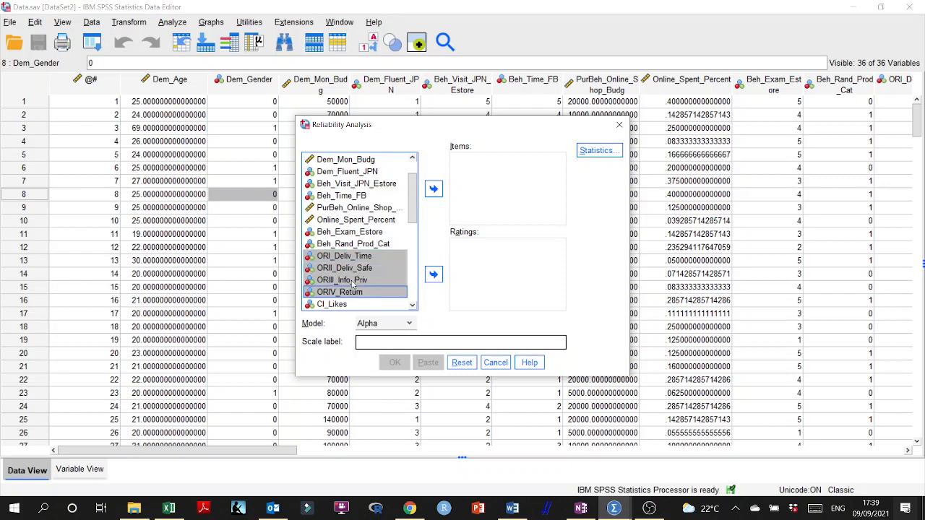
click(433, 189)
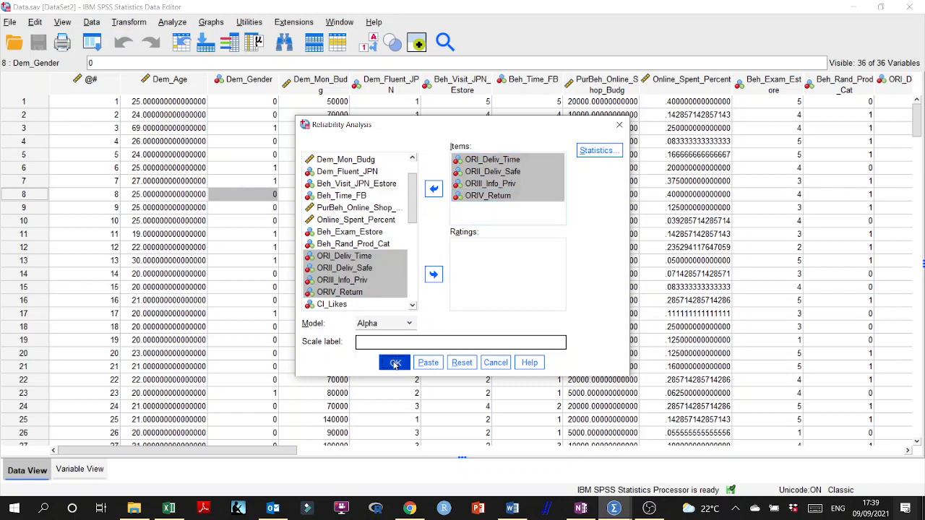
click(394, 364)
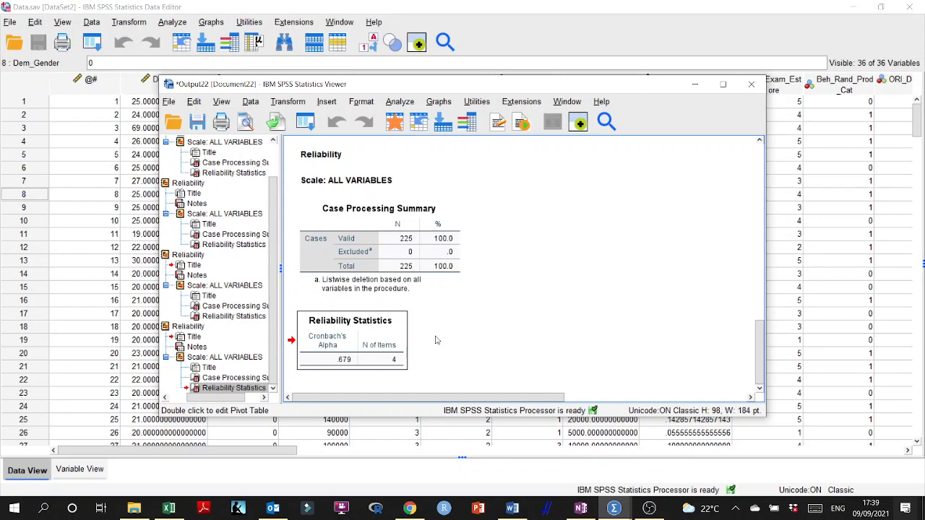
scroll(436, 340, up, 2)
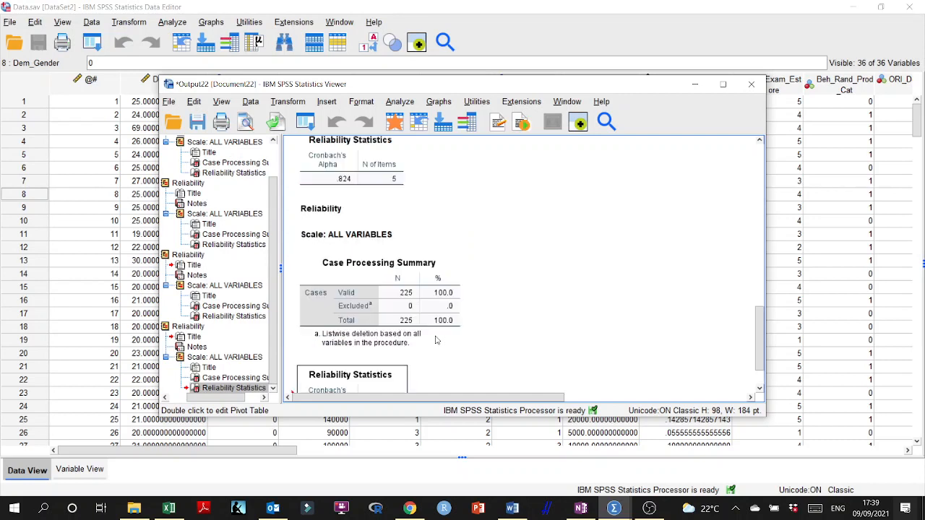
scroll(436, 339, down, 2)
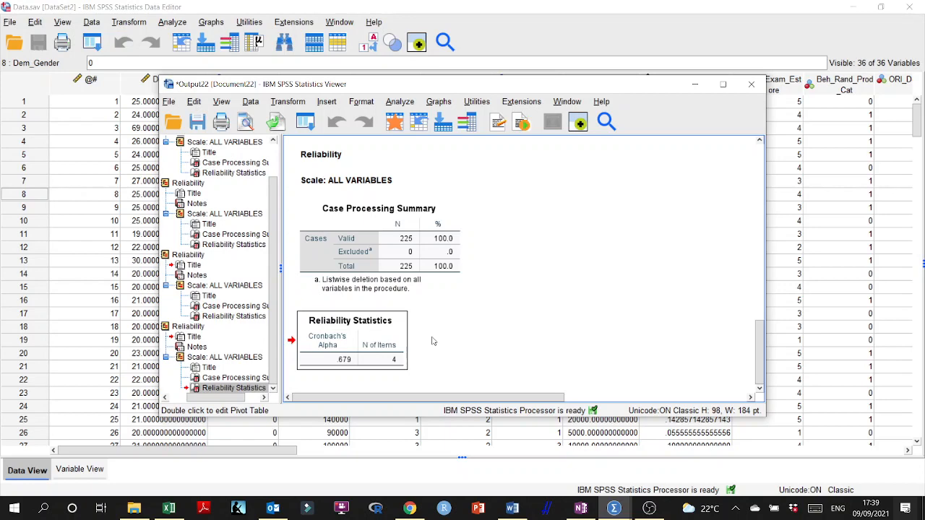
scroll(433, 341, up, 2)
scroll(434, 341, down, 2)
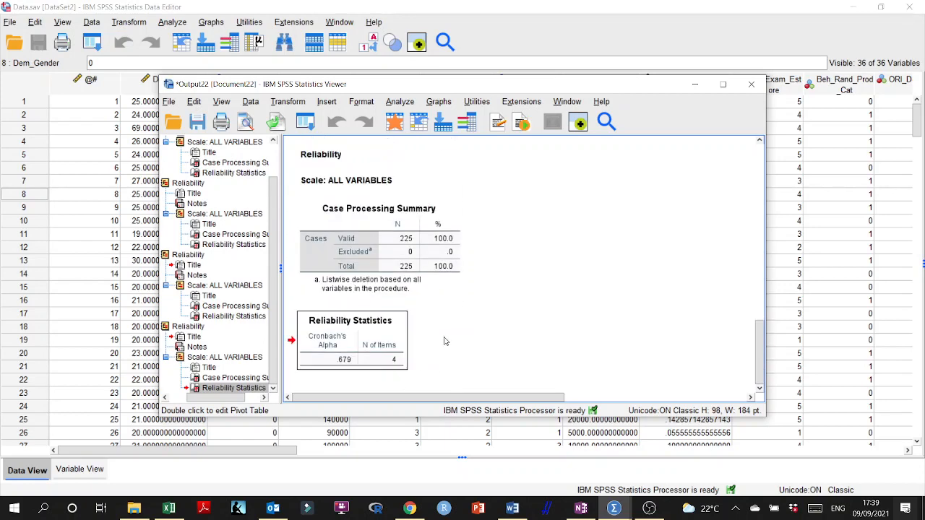
- Save the reliability results in the Analysis folder as a viewer file named Reliability Output, and close the output viewer
click(695, 84)
mouse_move(613, 508)
click(661, 490)
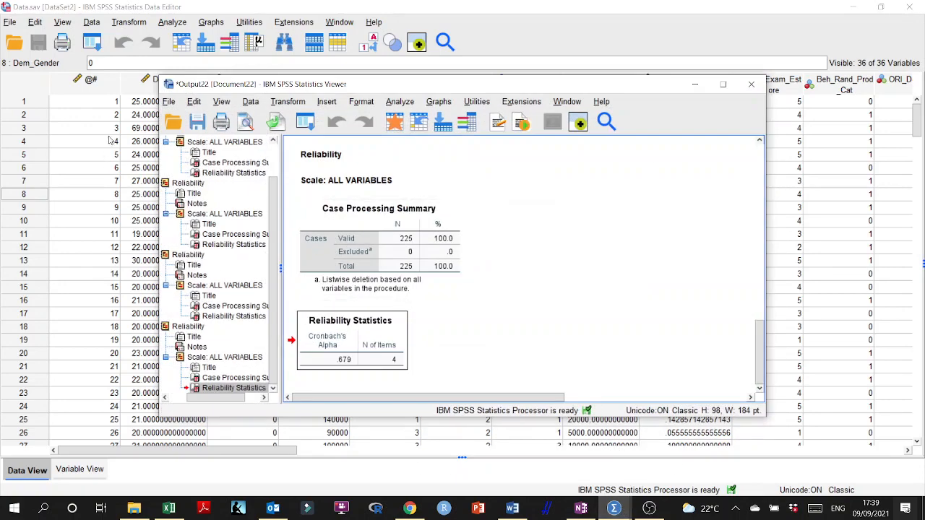
click(197, 121)
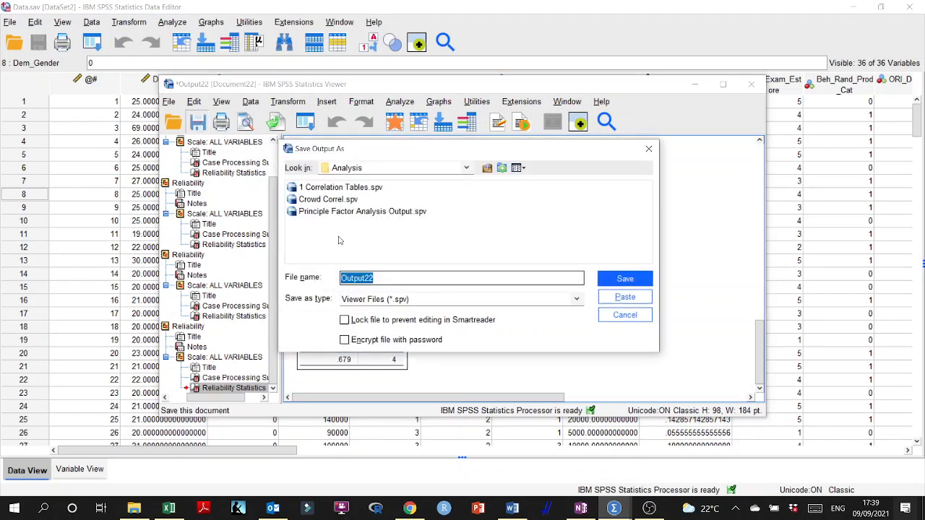
text(Reliabil)
text(ity )
text(Al)
key(BackSpace)
key(BackSpace)
text(Output)
key(Return)
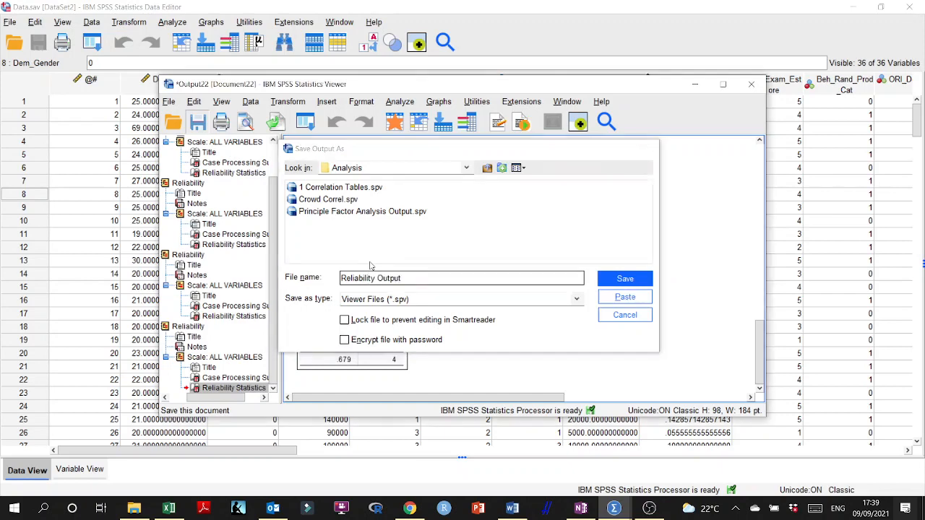
click(752, 84)
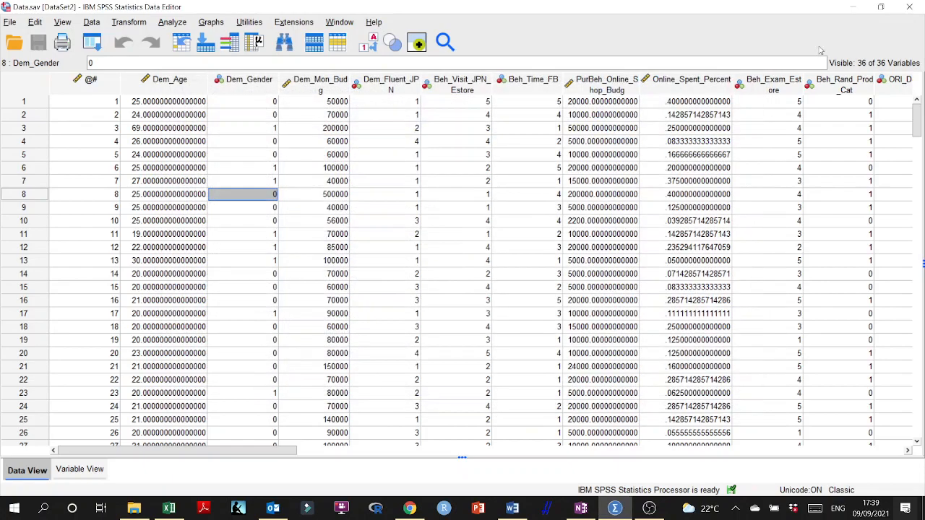
- Switch to the OneNote protocol and review the loading thresholds of 0.5 and 0.7 against the pattern matrix loadings of each factor
click(854, 8)
scroll(403, 324, down, 5)
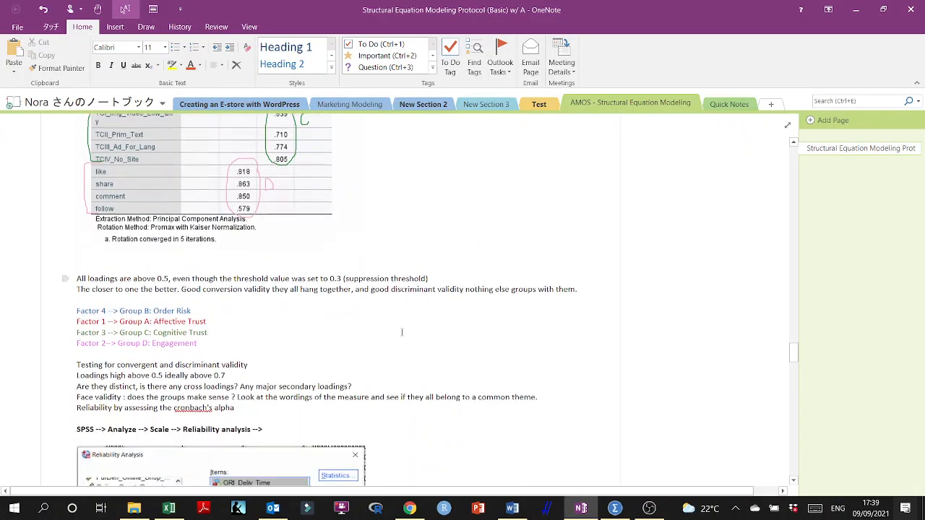
scroll(404, 324, down, 1)
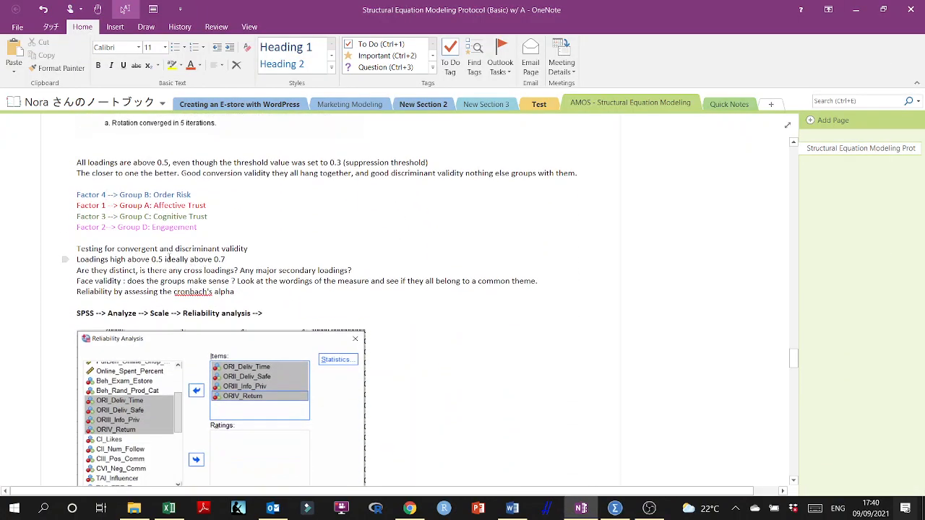
drag(166, 259, 77, 259)
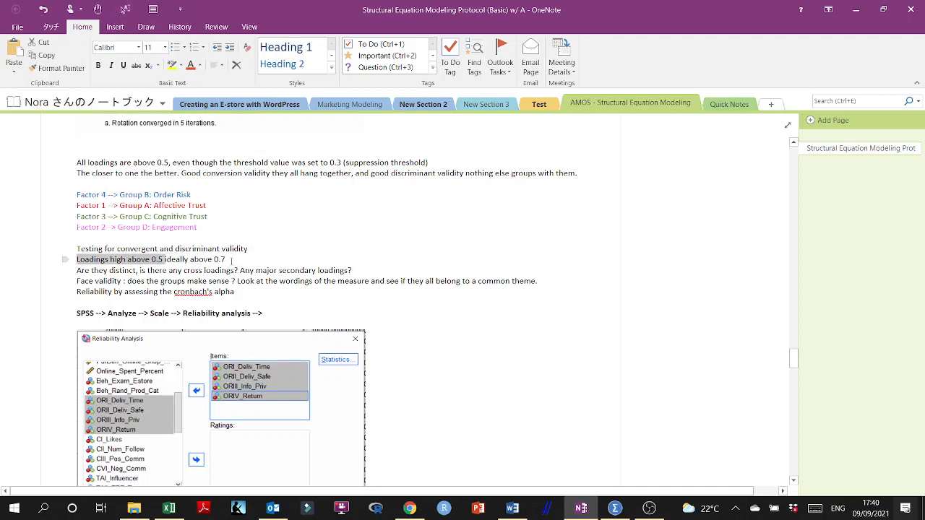
drag(231, 258, 166, 259)
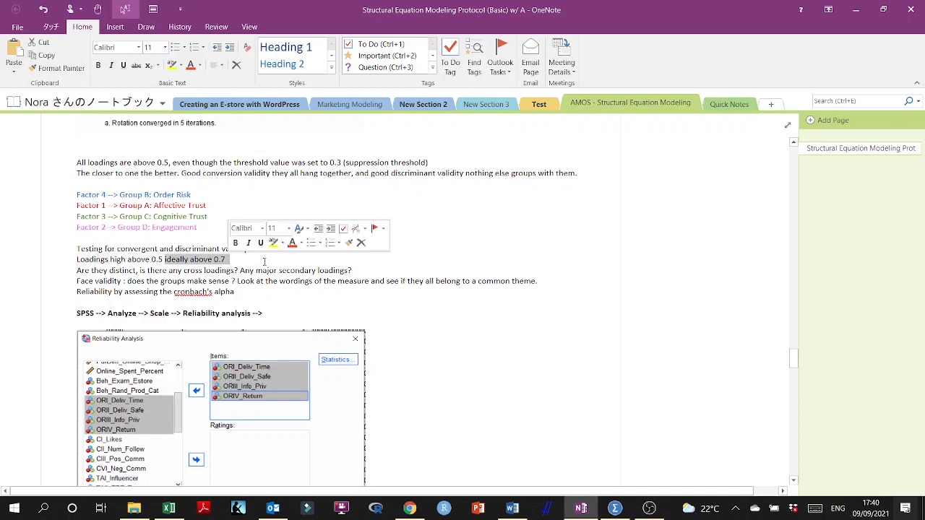
scroll(263, 184, up, 3)
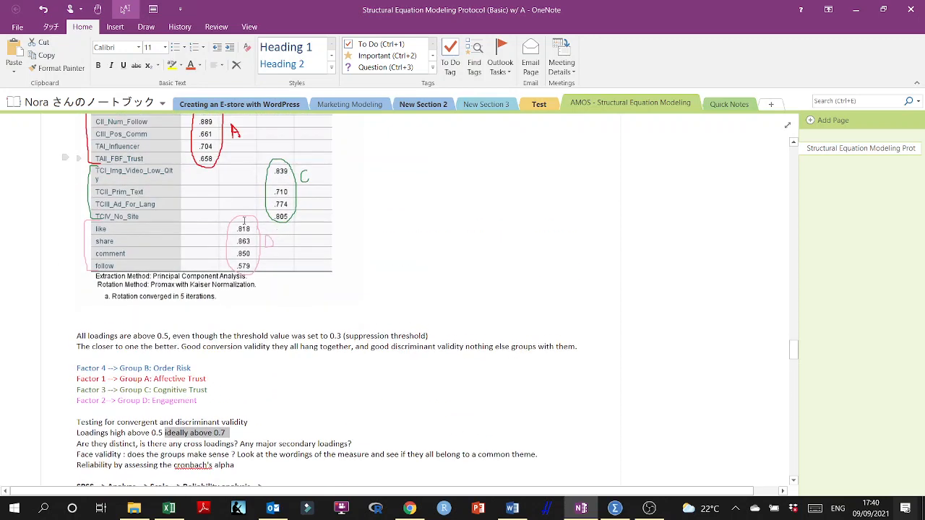
scroll(253, 238, down, 1)
scroll(254, 238, up, 3)
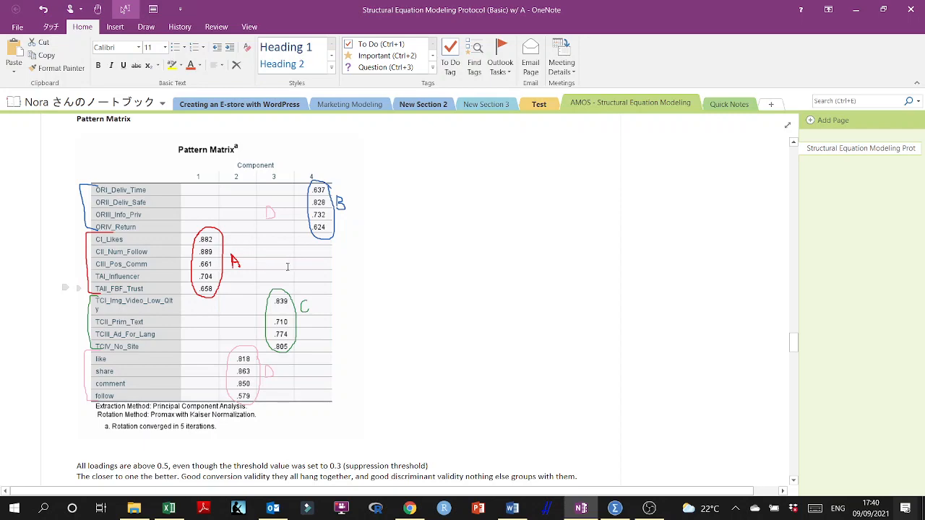
- Review the protocol's face validity criterion against the variable groupings in the pattern matrix
scroll(288, 269, down, 5)
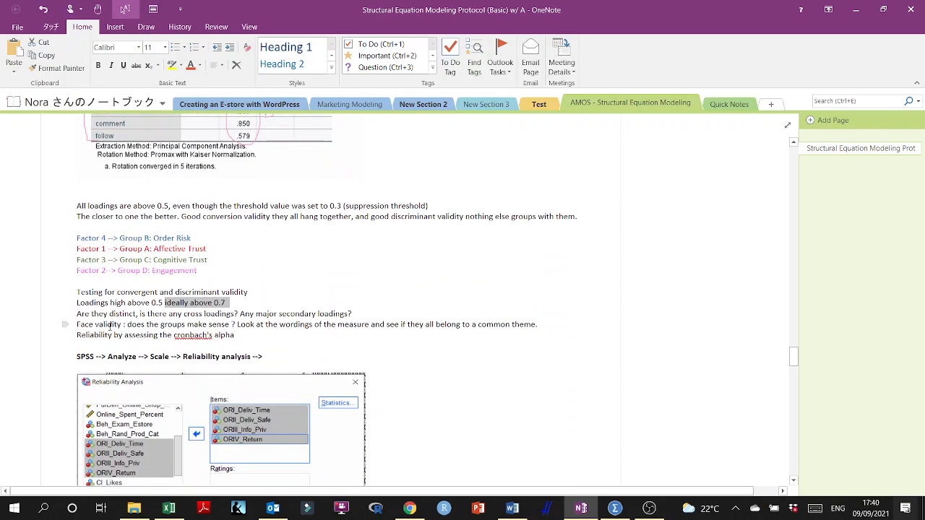
triple_click(110, 325)
scroll(140, 326, up, 2)
scroll(139, 326, up, 5)
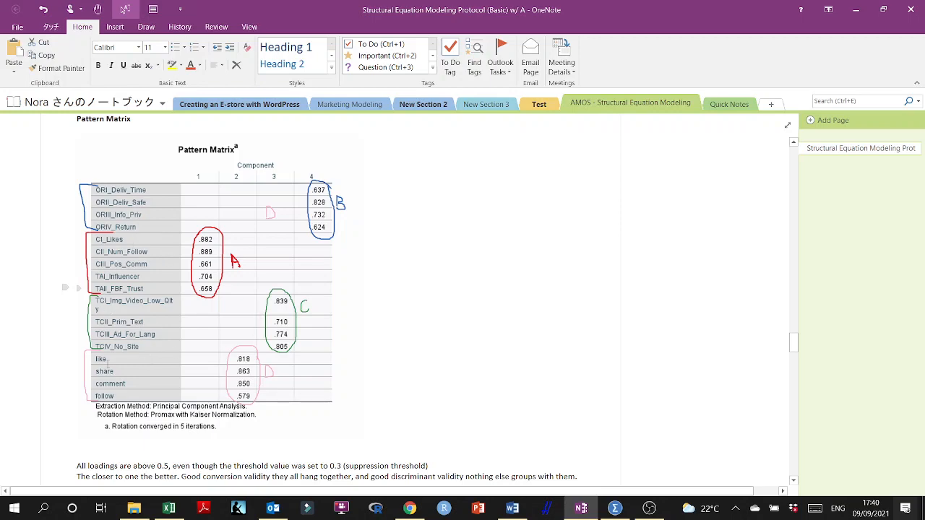
scroll(250, 370, down, 5)
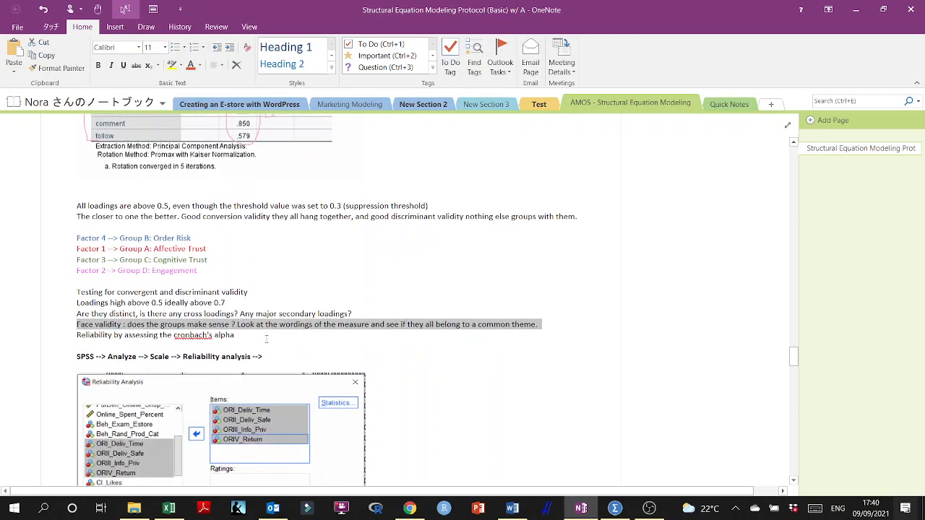
- Review the protocol's Cronbach's alpha results for Order Risk and Affective Trust against the 0.7 guideline
double_click(138, 335)
triple_click(133, 339)
click(257, 338)
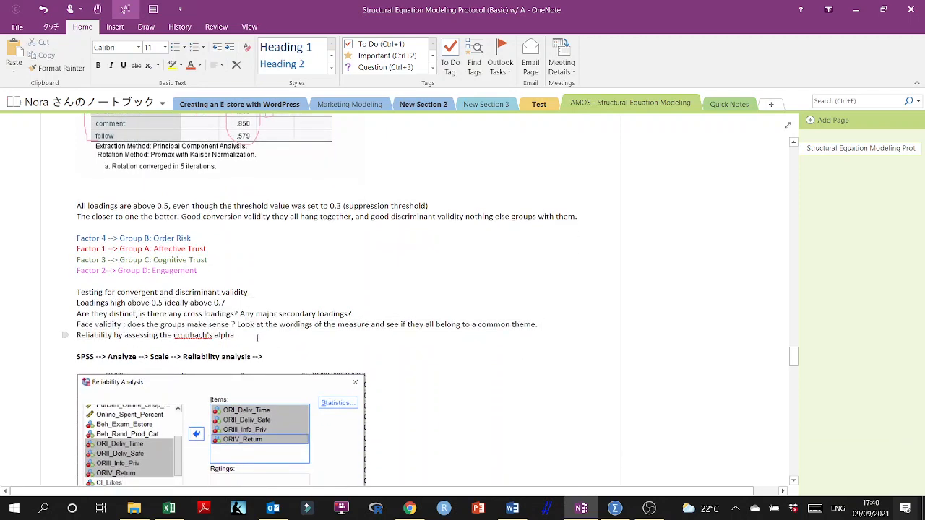
scroll(258, 338, down, 5)
scroll(177, 329, down, 5)
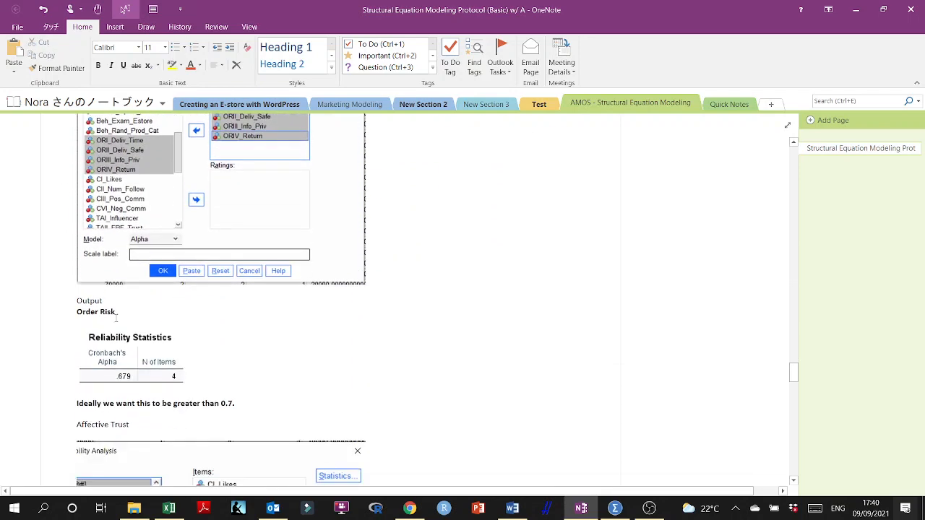
drag(244, 277, 66, 274)
click(243, 278)
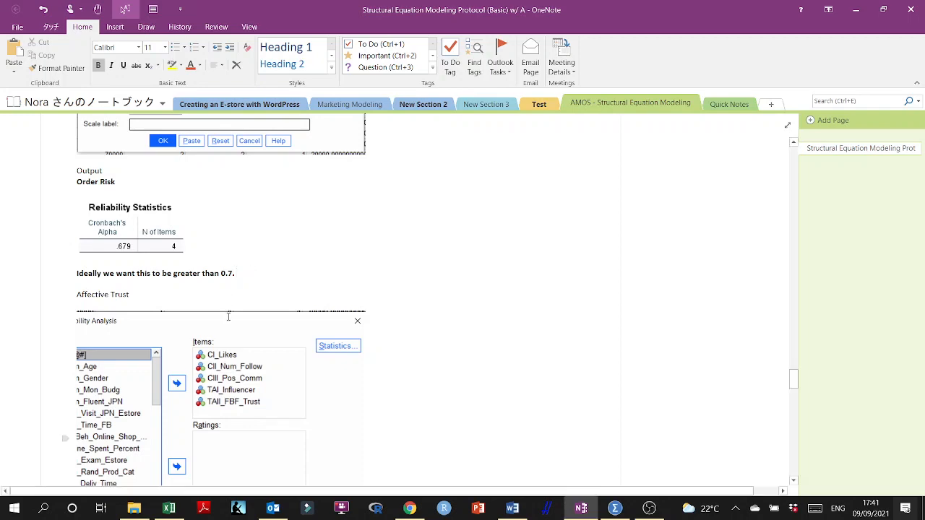
scroll(252, 273, down, 8)
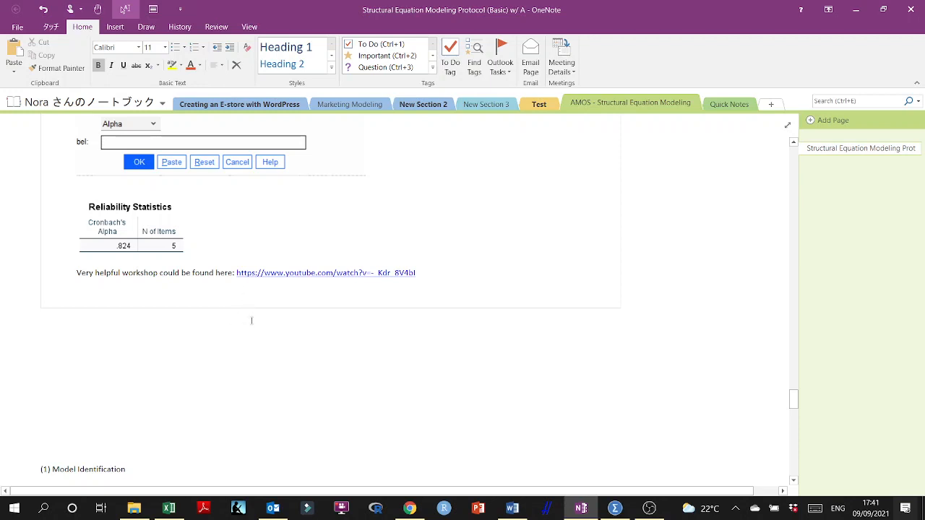
- Look back over the protocol's residuals note and pattern matrix, and switch to the Word document containing the conceptual model diagram
scroll(463, 278, up, 5)
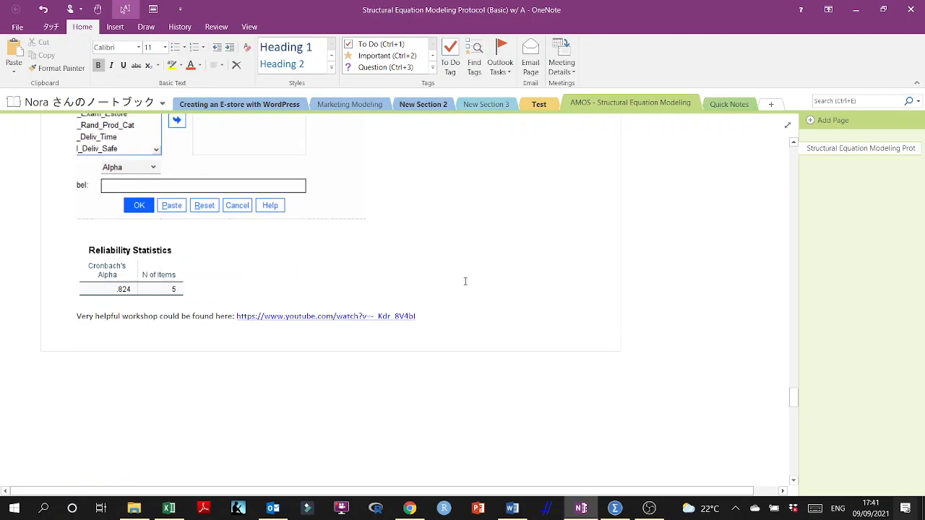
scroll(466, 281, up, 20)
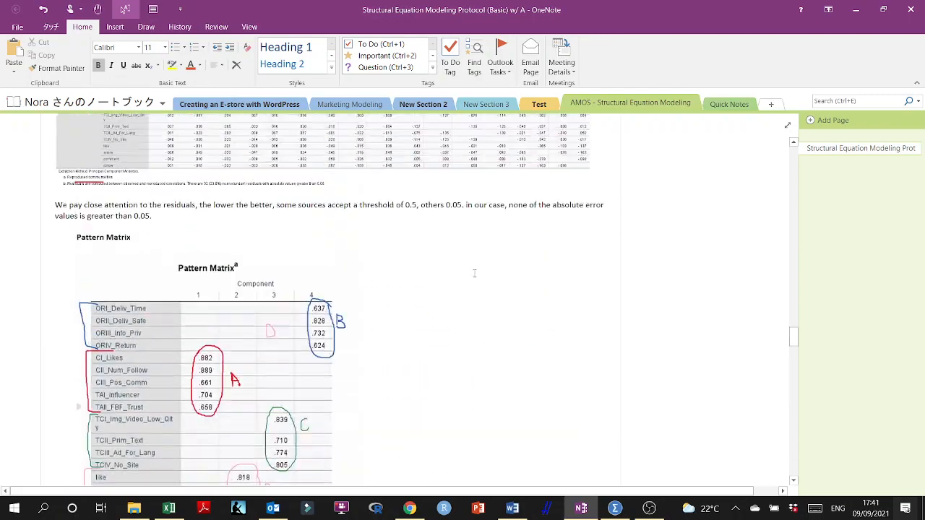
scroll(529, 359, up, 10)
scroll(529, 359, down, 20)
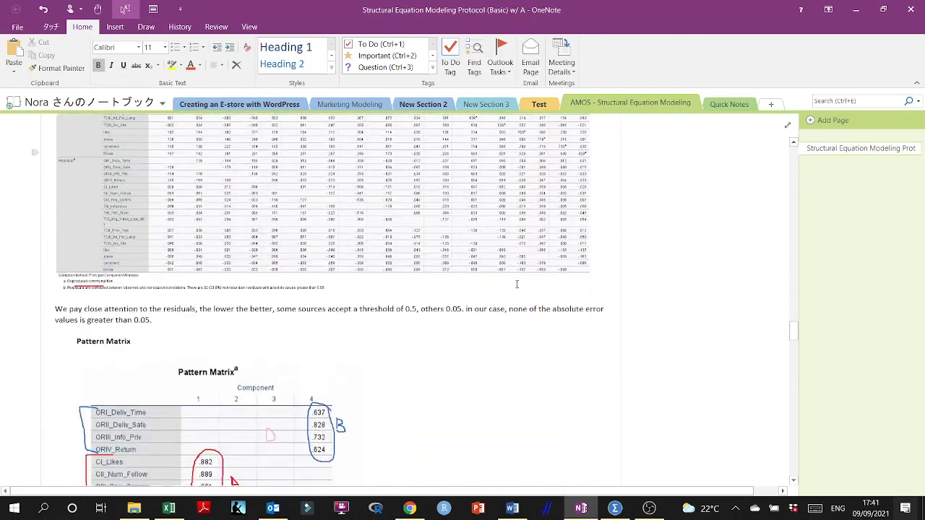
scroll(529, 359, down, 5)
key(alt+Tab)
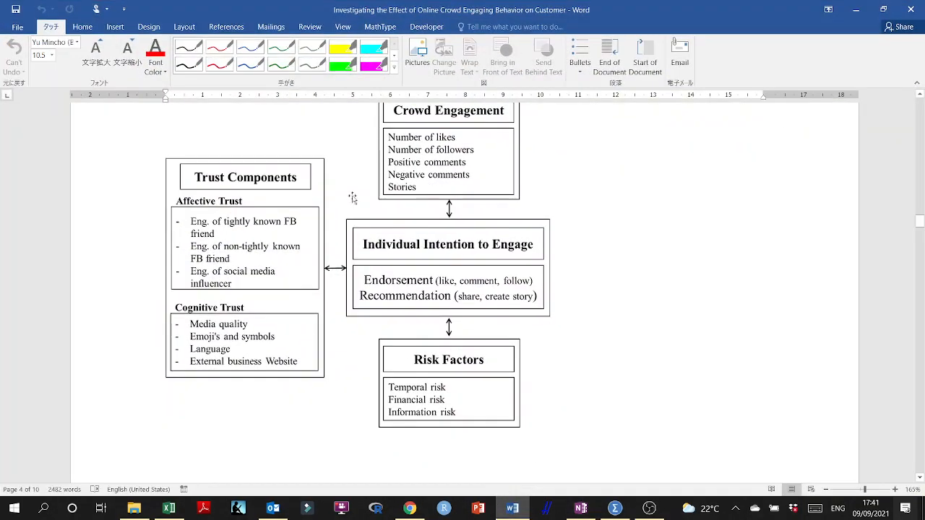